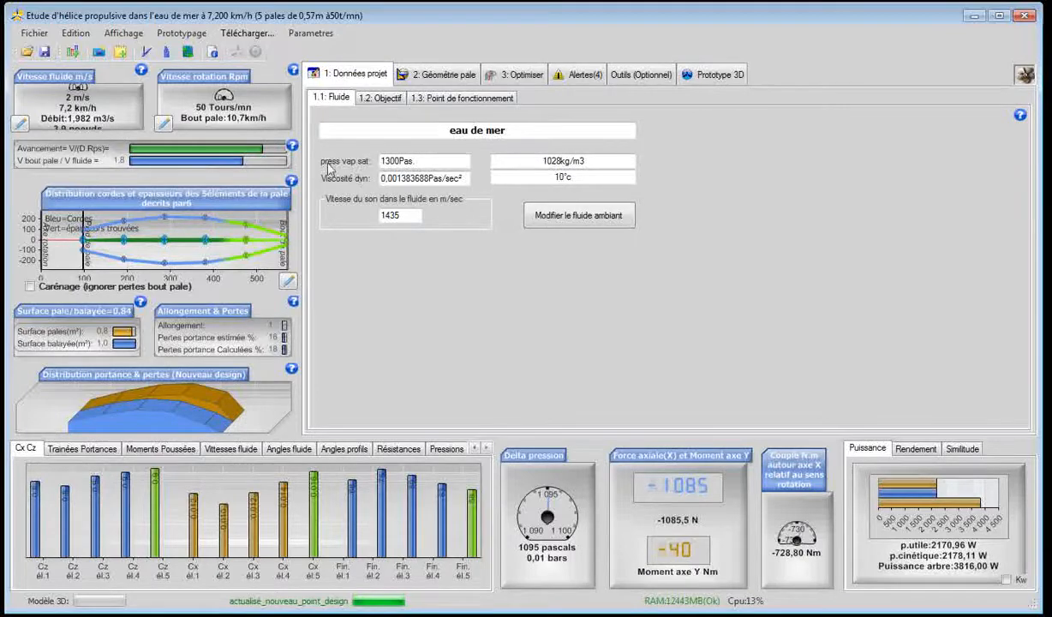
Change the project's ambient fluid to the liquid Huile d'olive, using its 20 °C properties
left_click(566, 221)
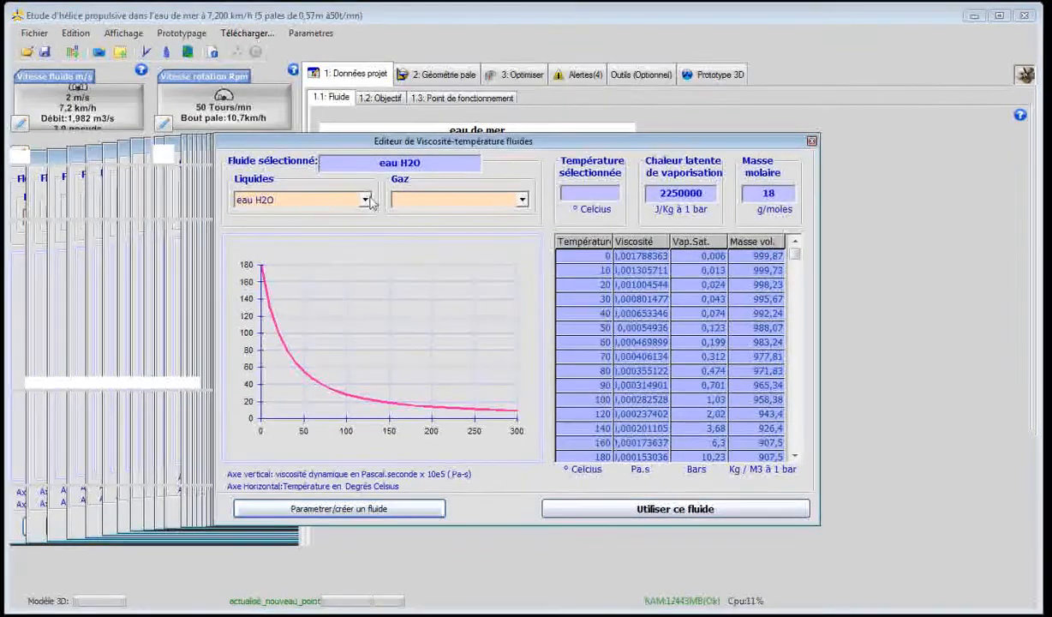
left_click(365, 200)
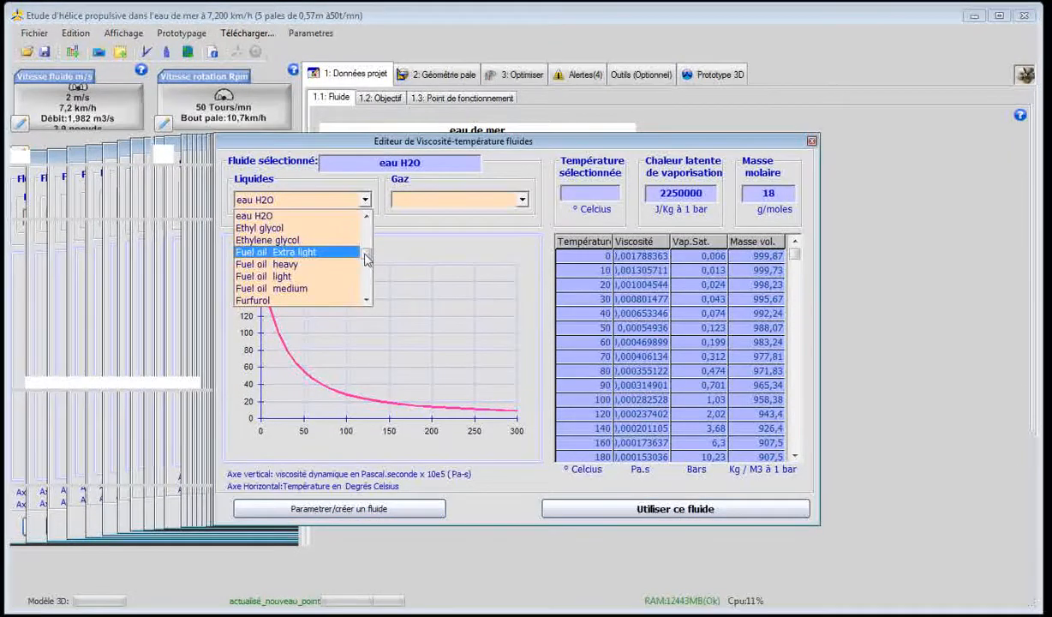
left_click_drag(366, 254, 365, 269)
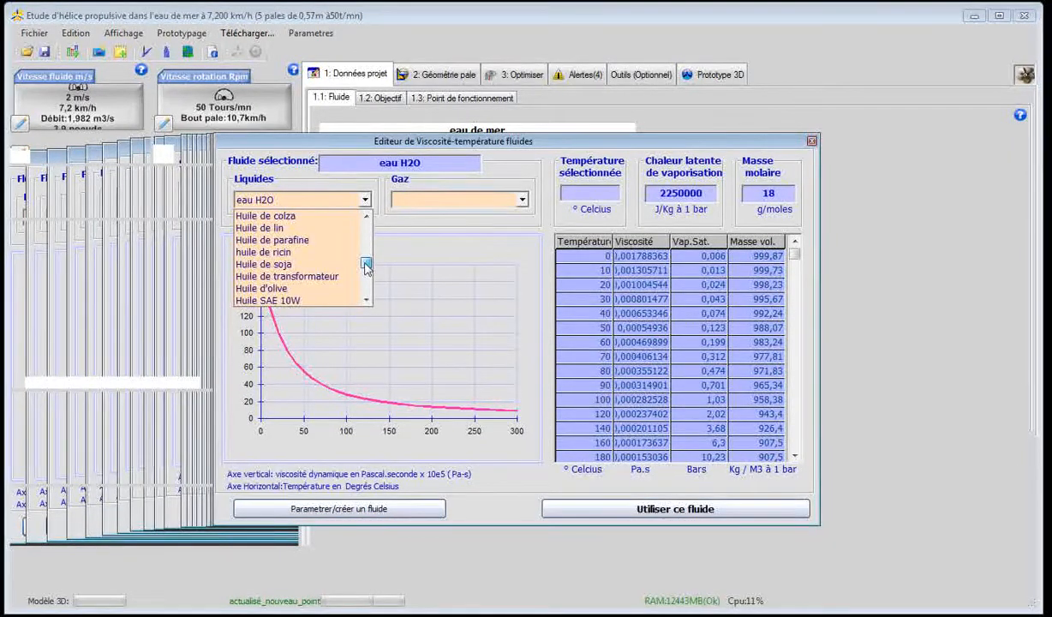
left_click(347, 288)
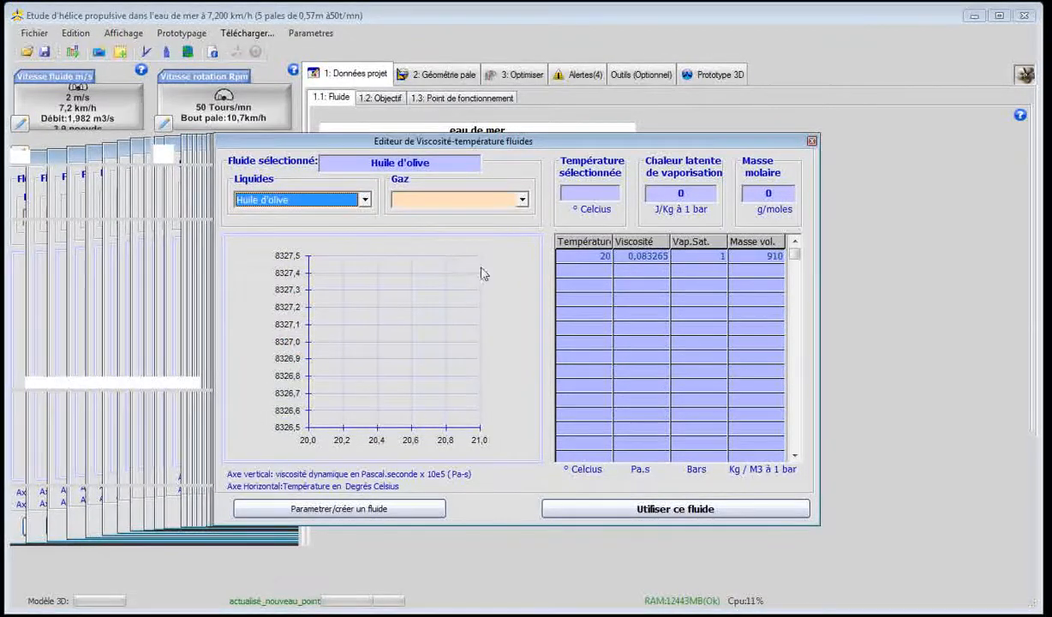
left_click(604, 256)
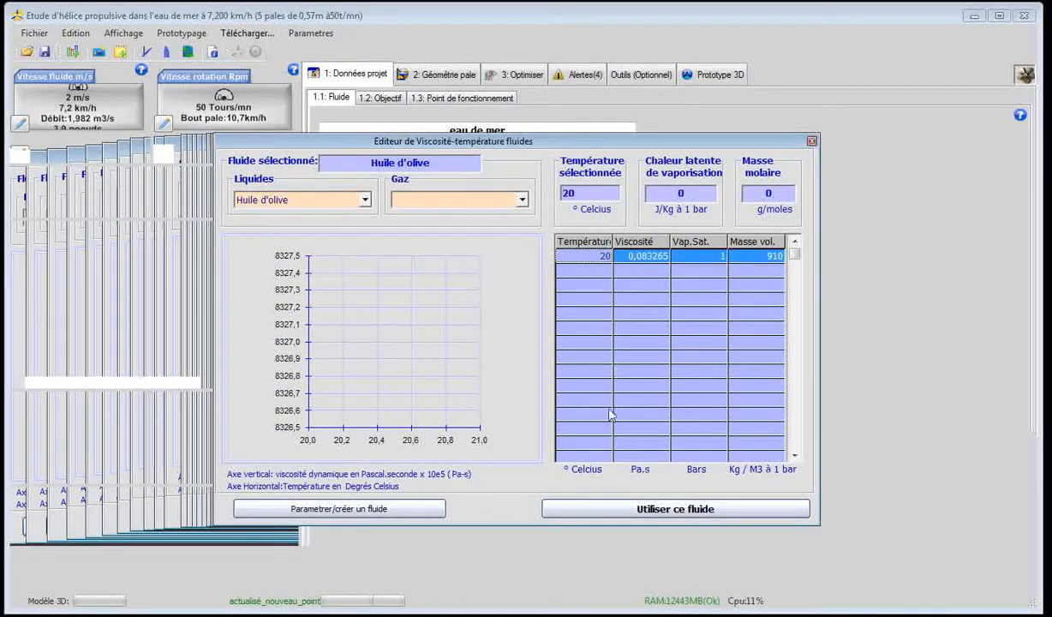
left_click(610, 511)
left_click(738, 382)
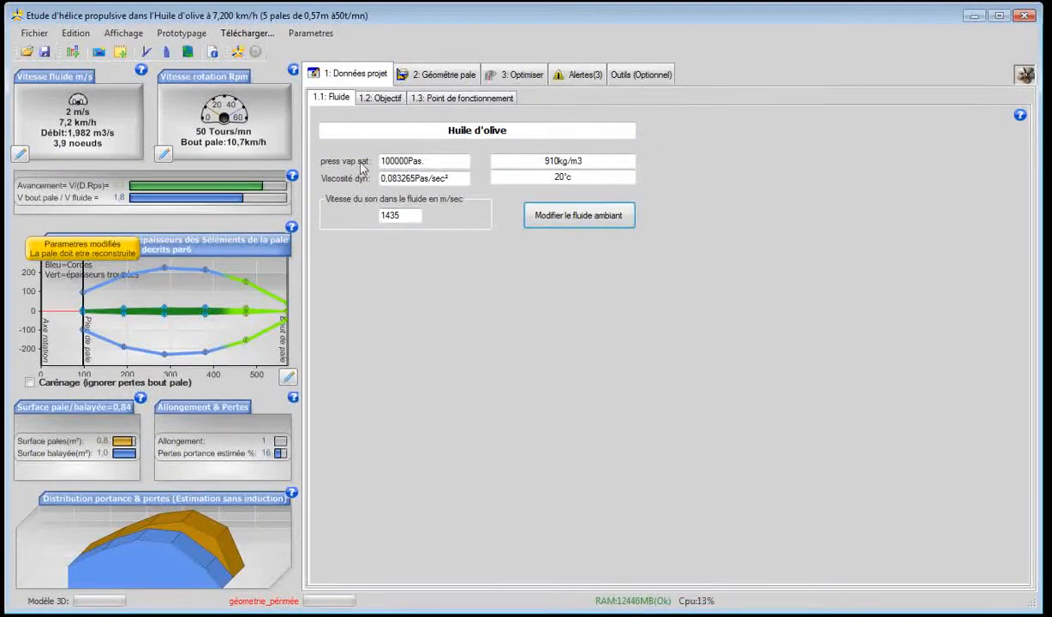
Check the propeller objective and set the operating point's upstream fluid speed to 0,01 m/s
left_click(377, 100)
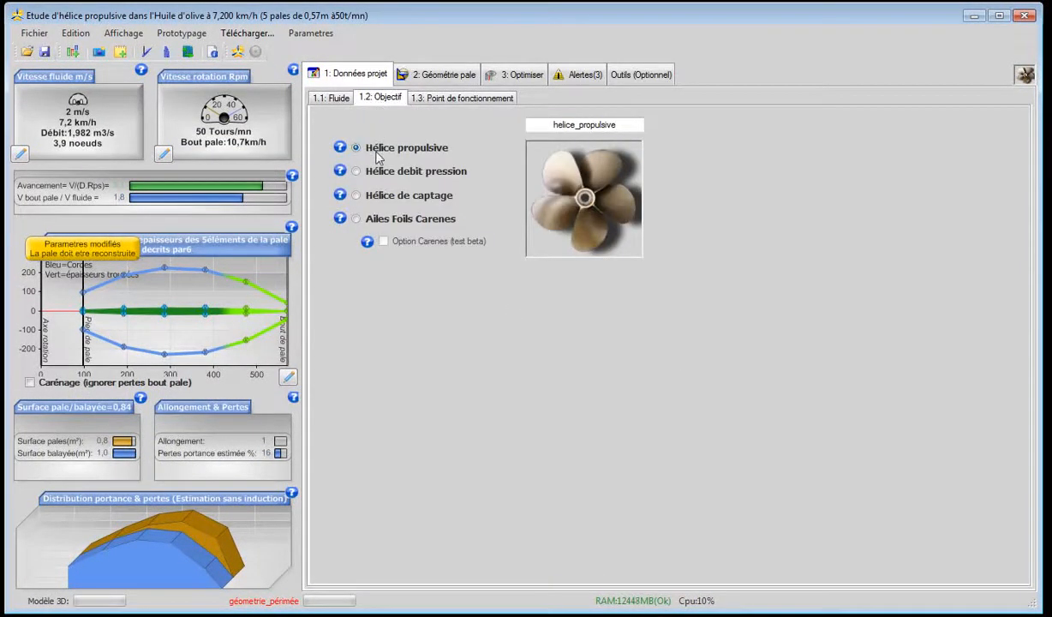
left_click(421, 98)
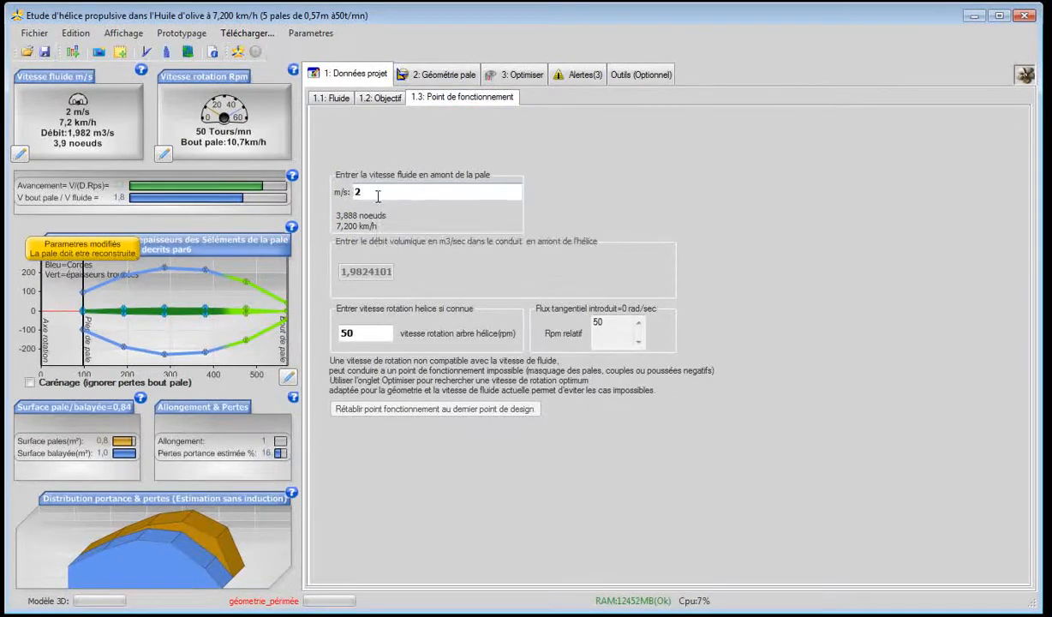
double_click(358, 191)
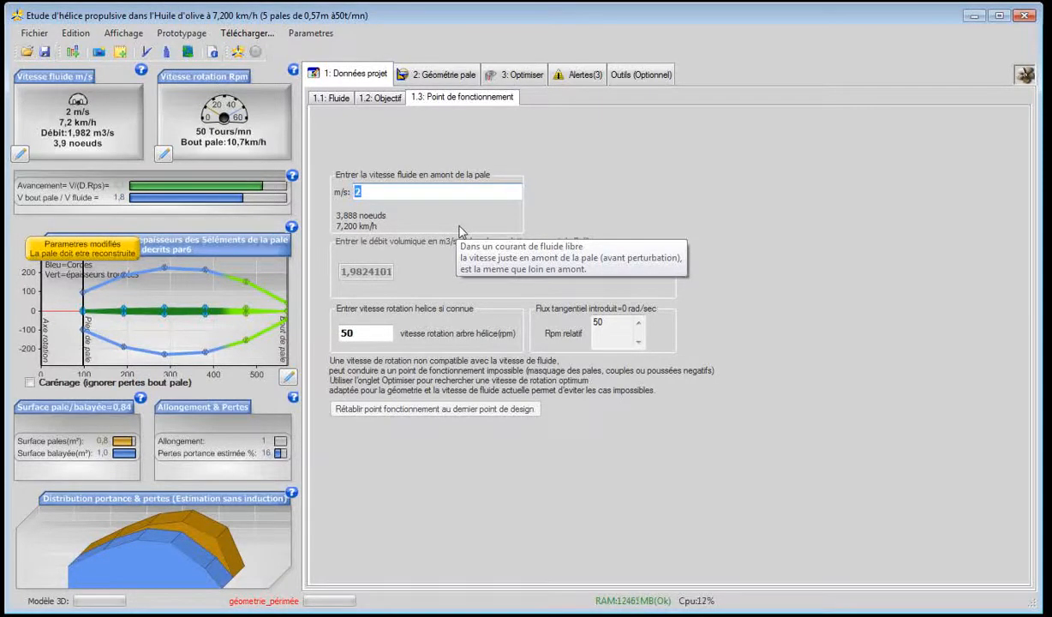
type("0")
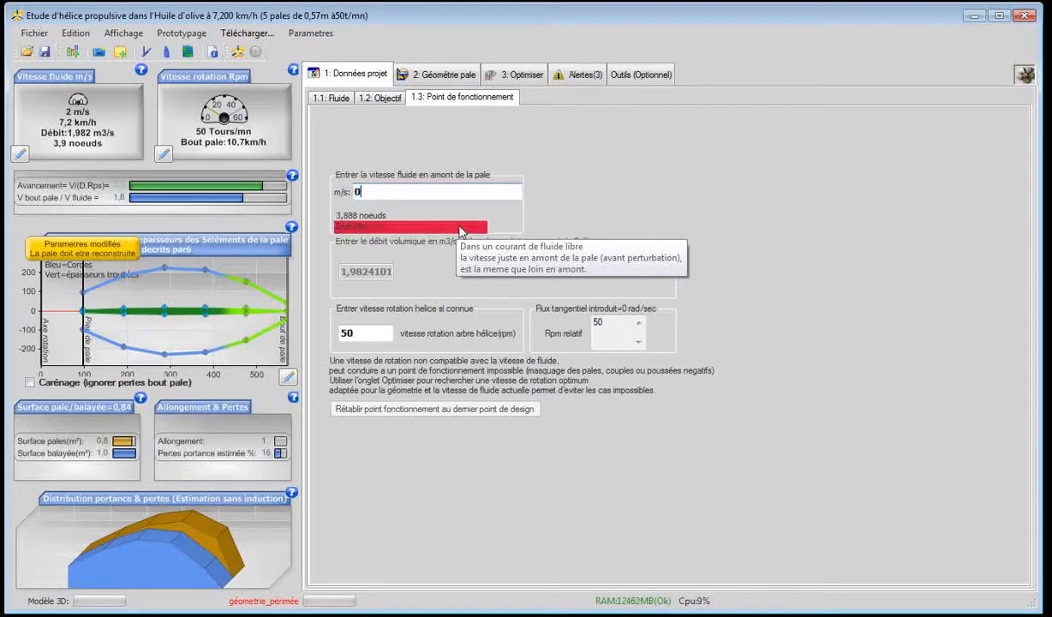
type(",")
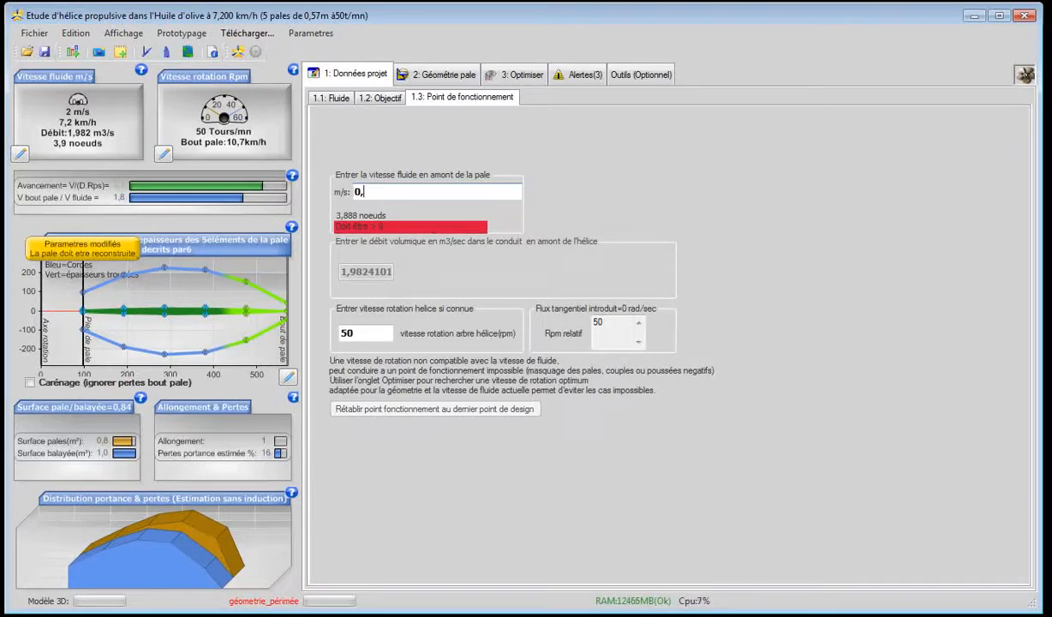
type("01")
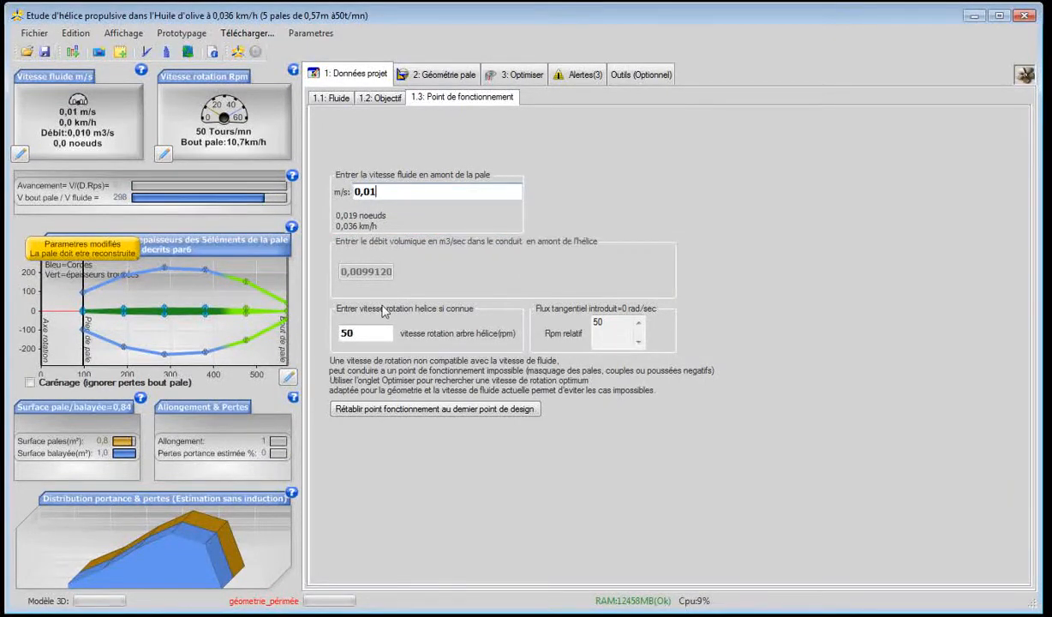
left_click(353, 334)
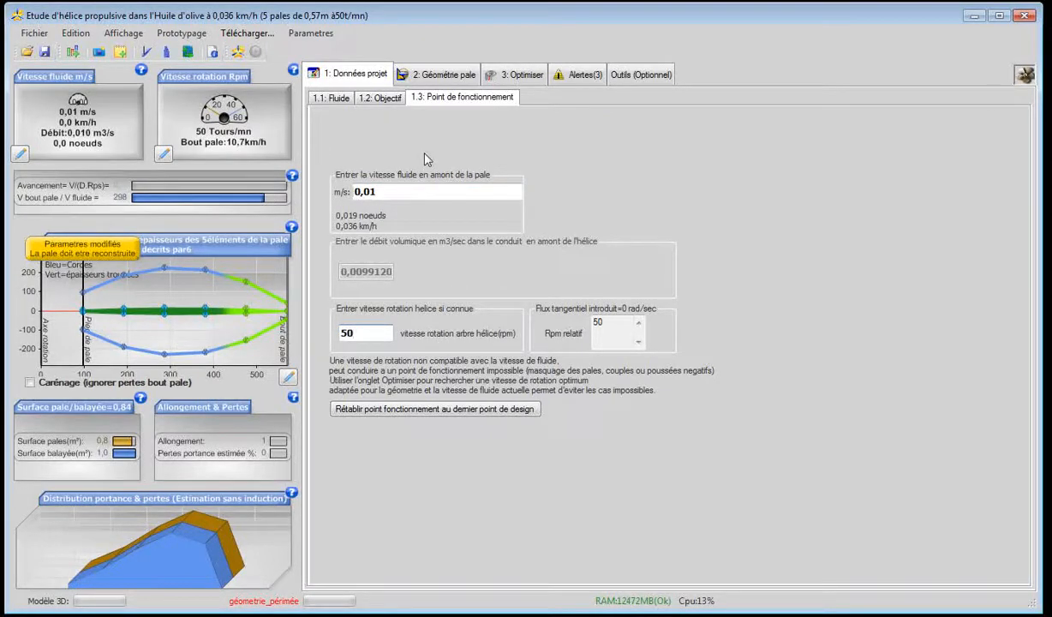
Set the blade chord to 79 mm at the root and 250 mm at the tip, and linearise the chord distribution
left_click(423, 77)
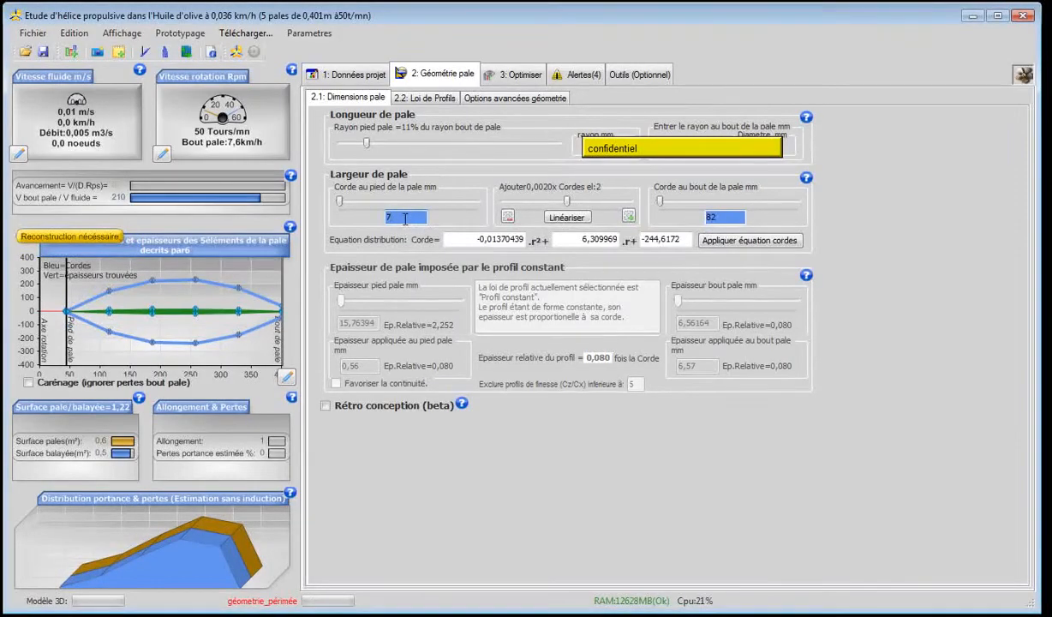
type("9")
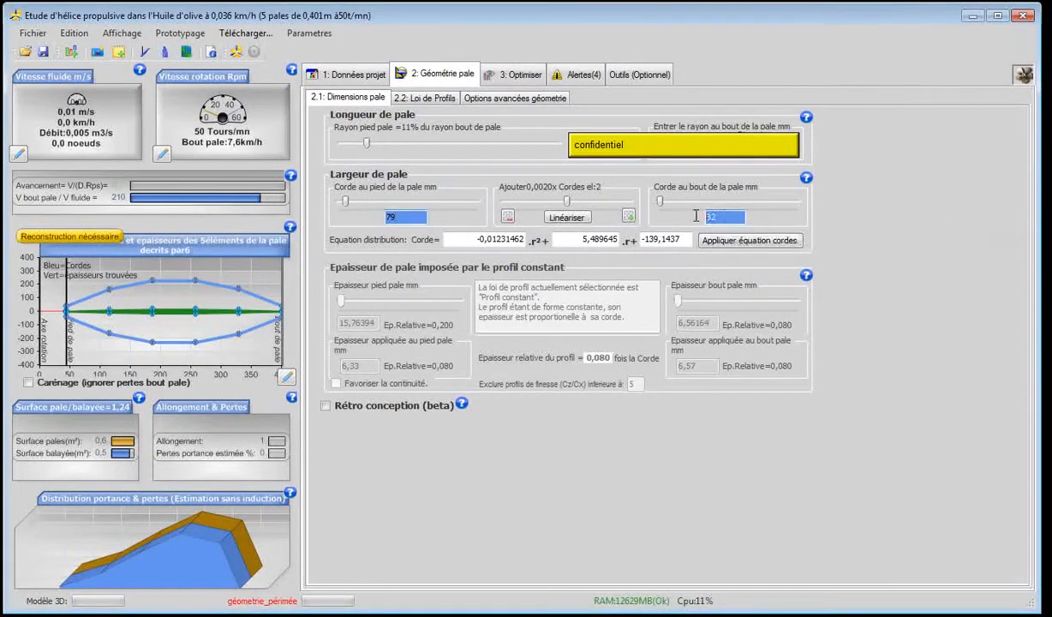
type("2")
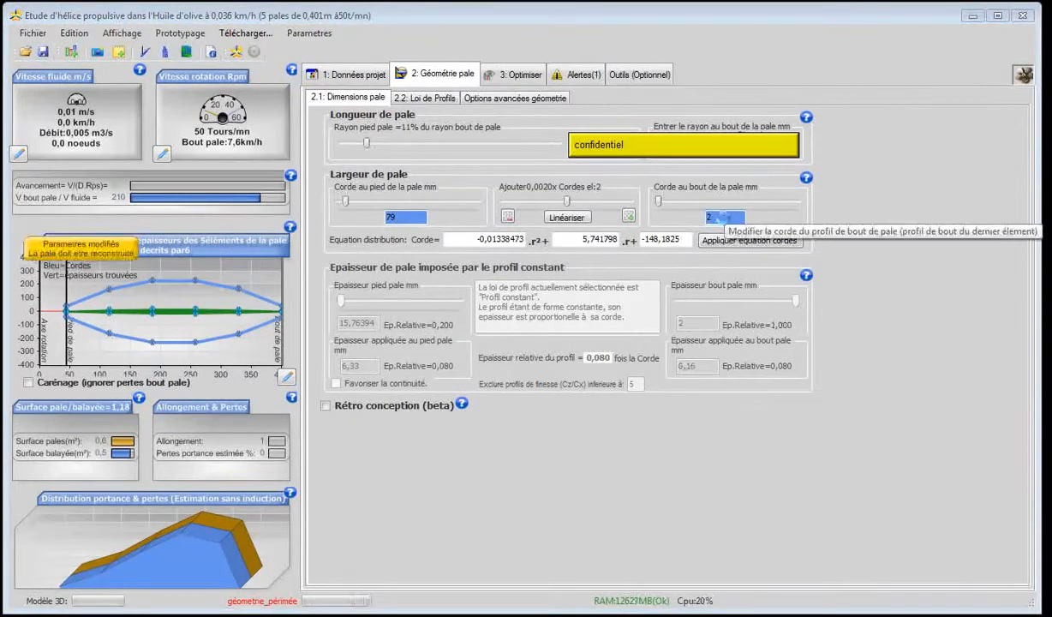
type("5")
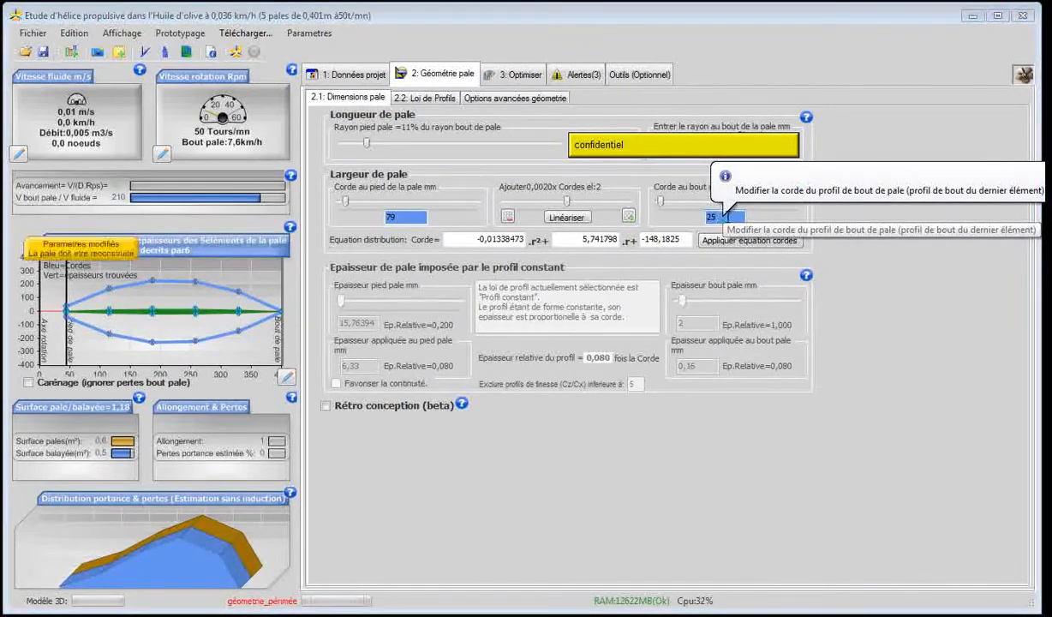
type("0")
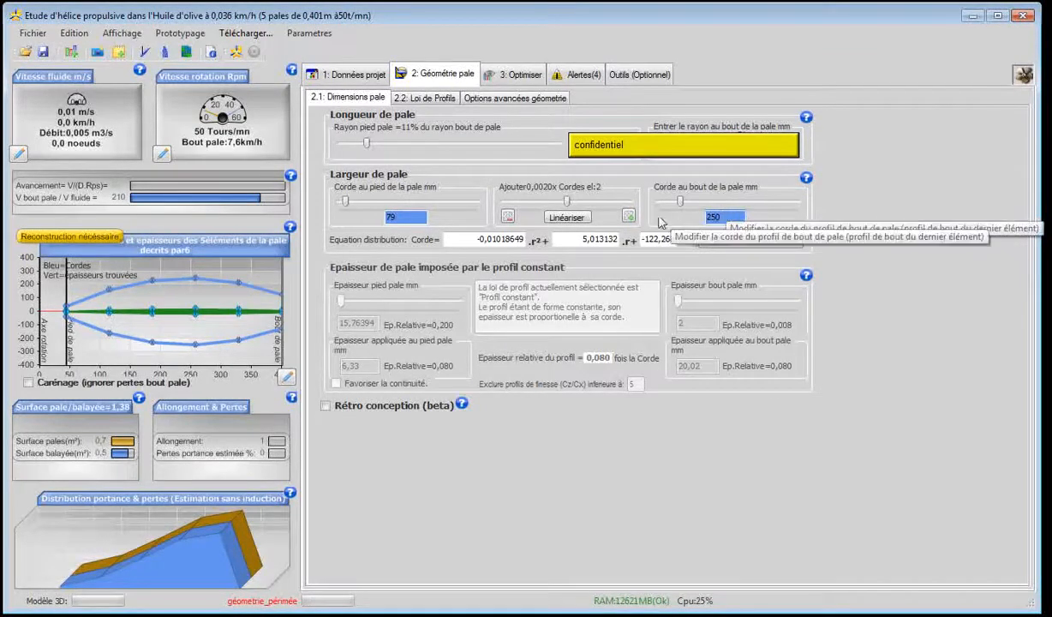
left_click(564, 219)
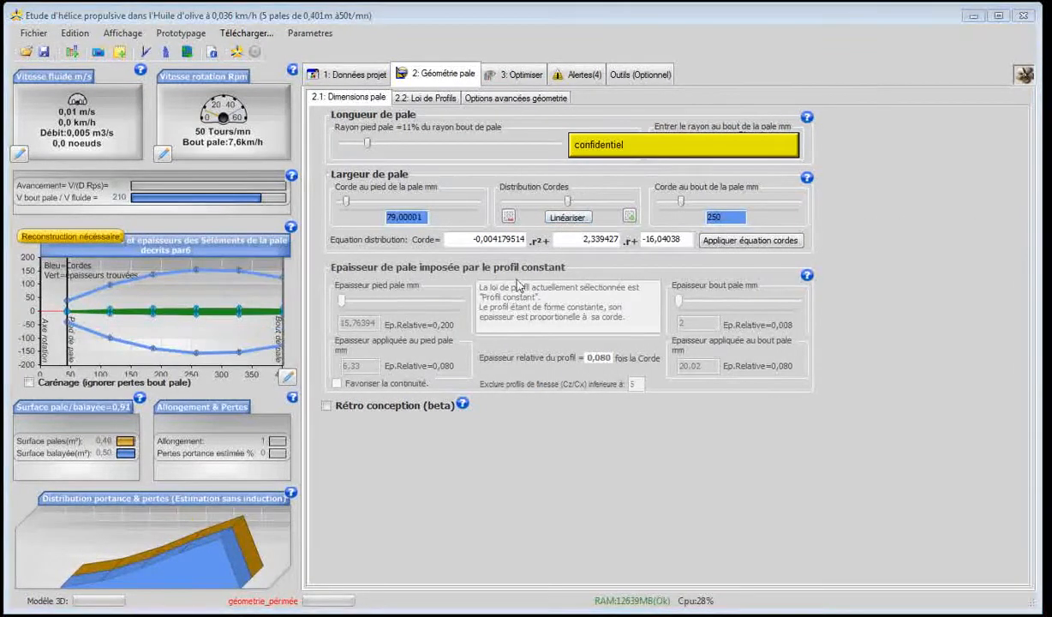
left_click(564, 221)
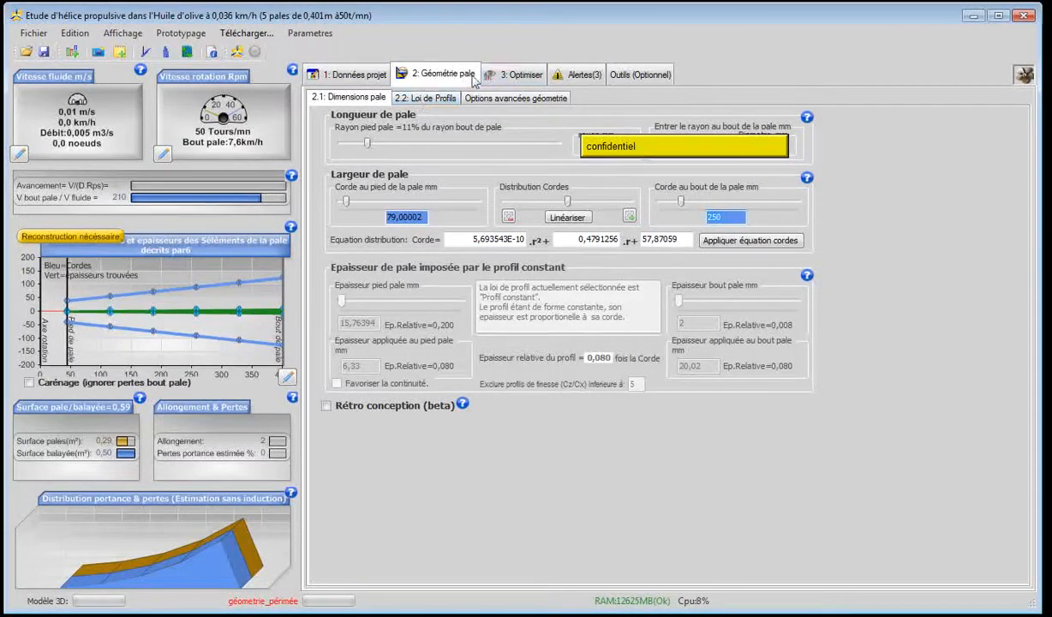
Reduce the propeller's number of blades to 3 in the optimisation settings
left_click(513, 75)
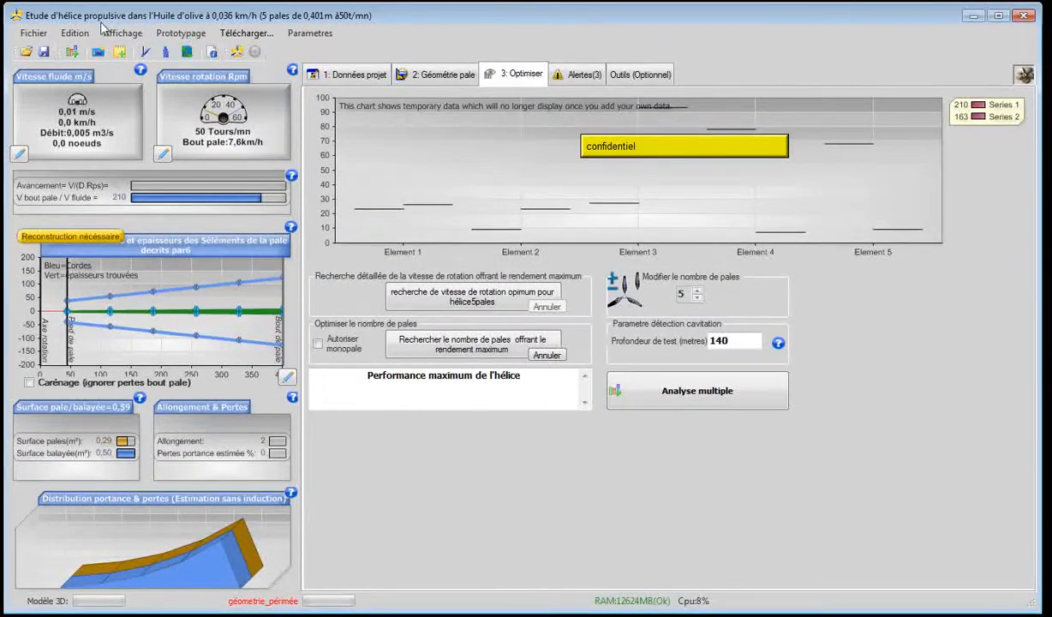
left_click(698, 298)
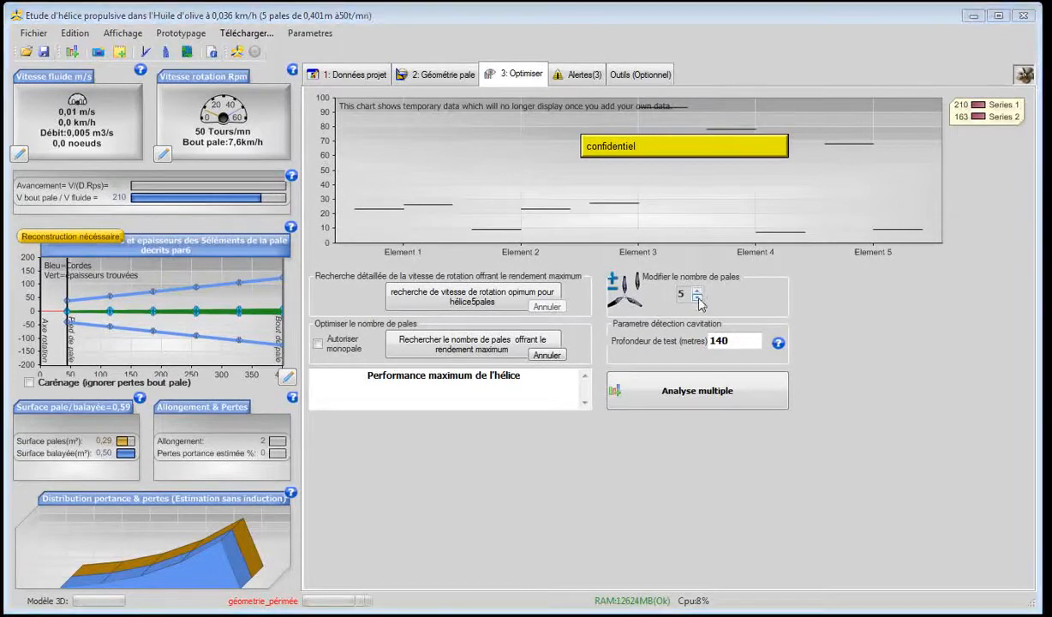
left_click(698, 298)
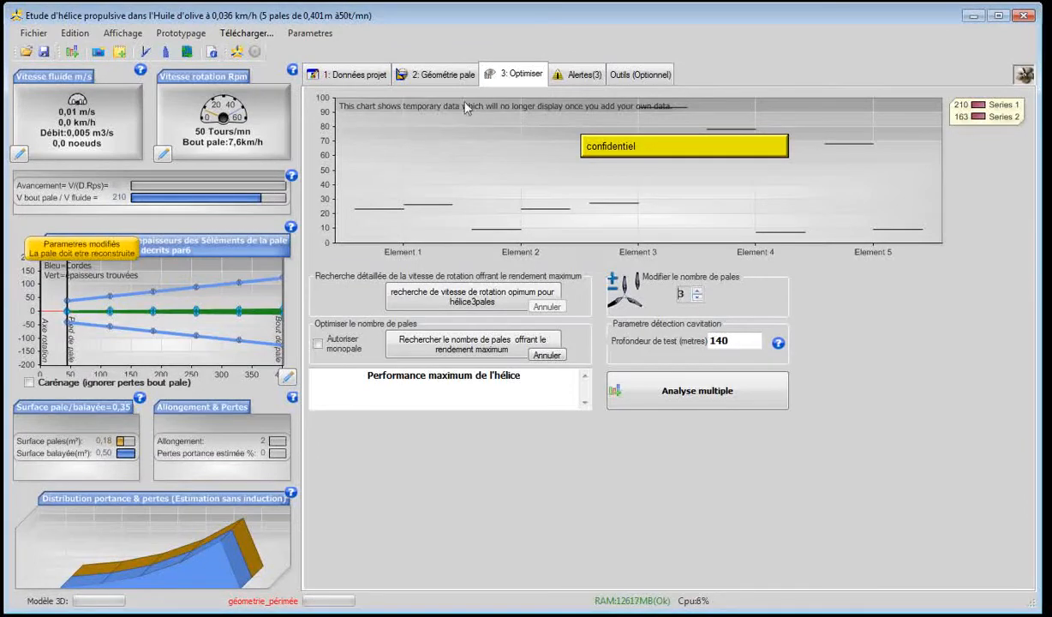
Review the blade dimensions, the constant profile law, and the operating point's fluid speed and shaft rotation speed
left_click(441, 77)
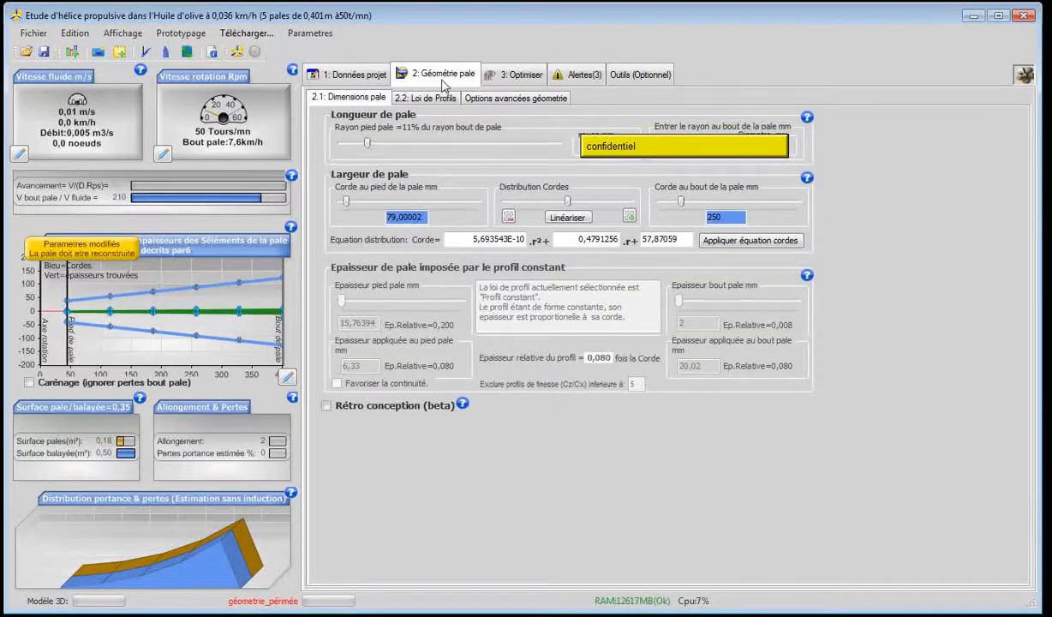
left_click(498, 79)
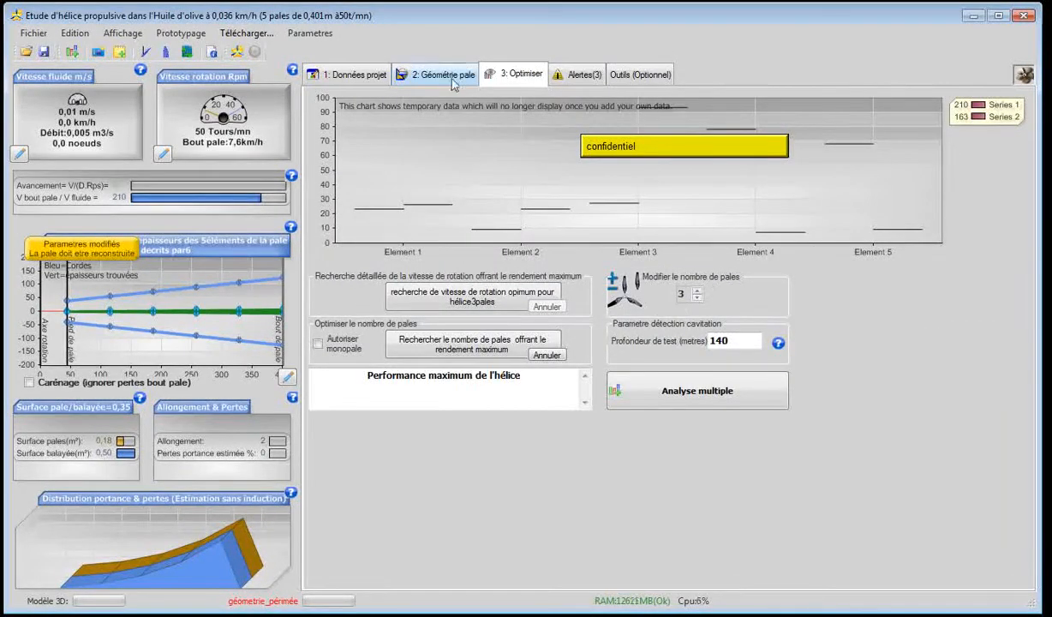
left_click(420, 77)
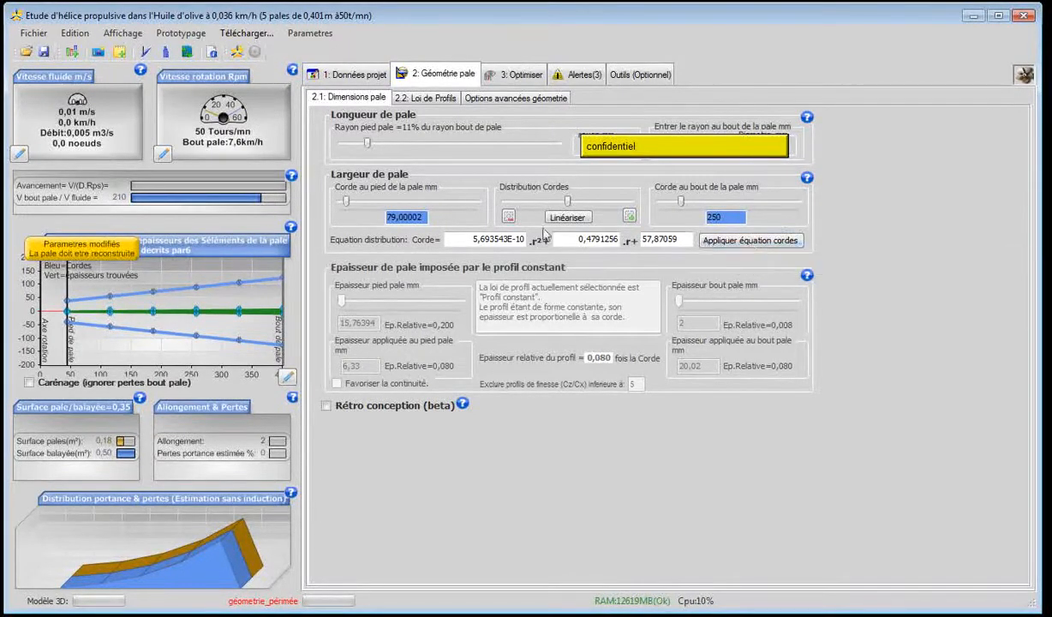
left_click(424, 97)
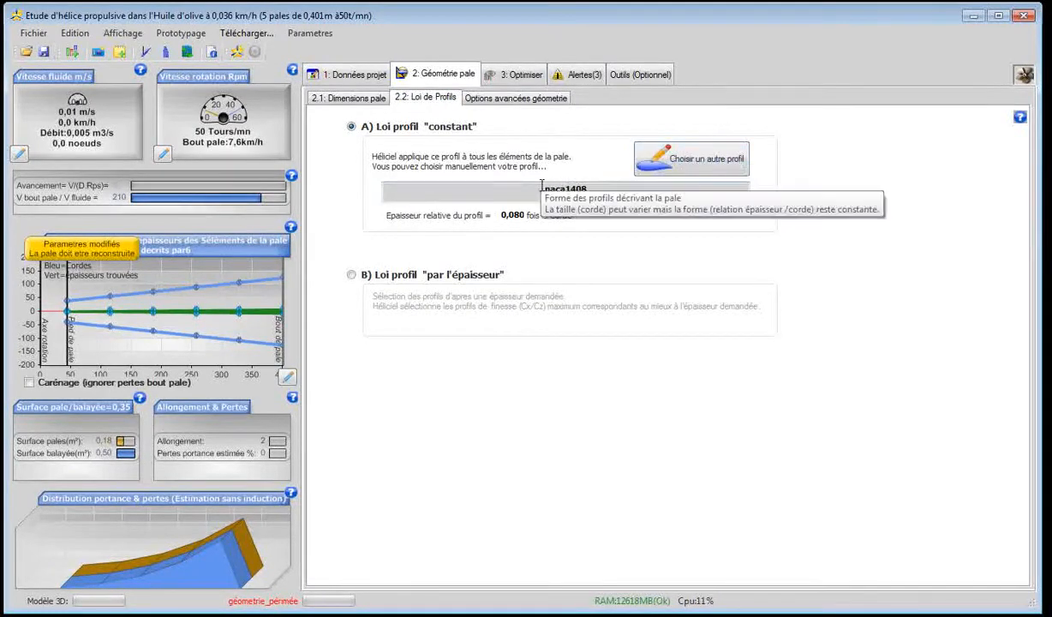
left_click_drag(546, 188, 597, 188)
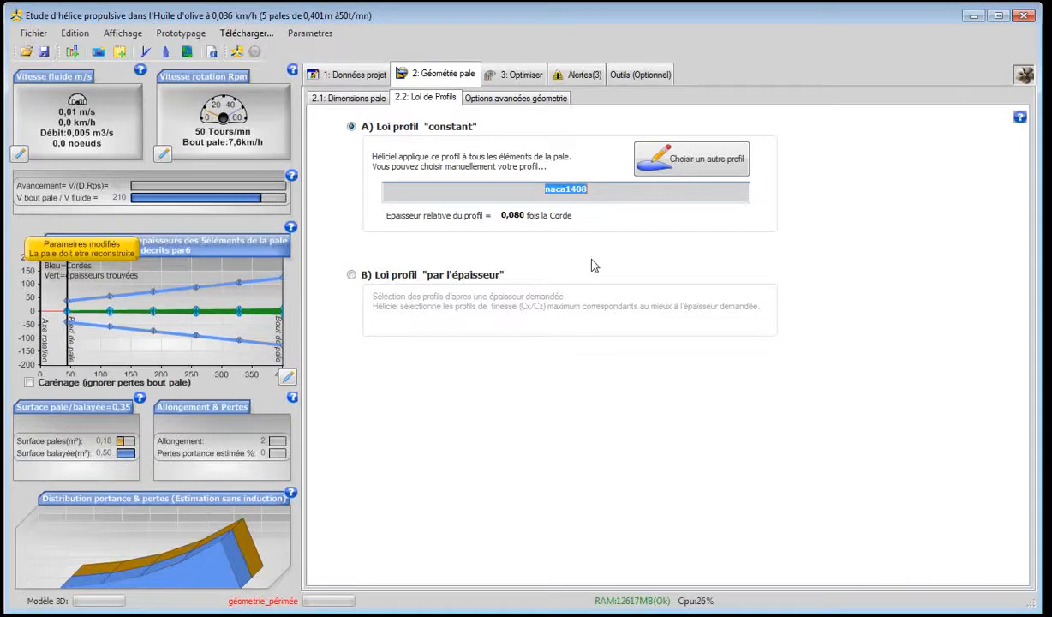
left_click(343, 80)
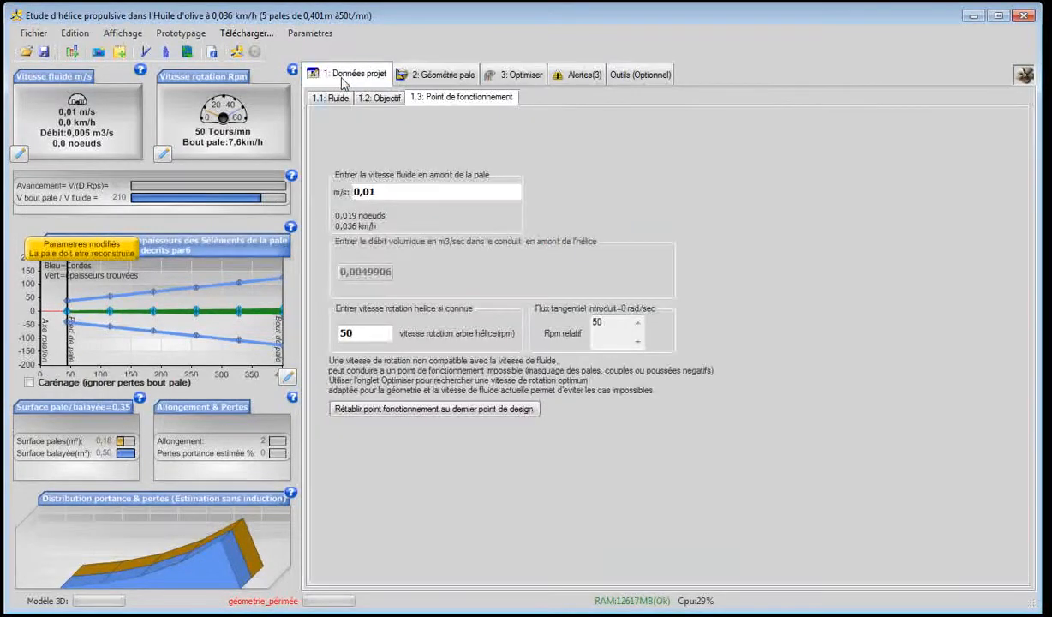
left_click_drag(377, 190, 327, 179)
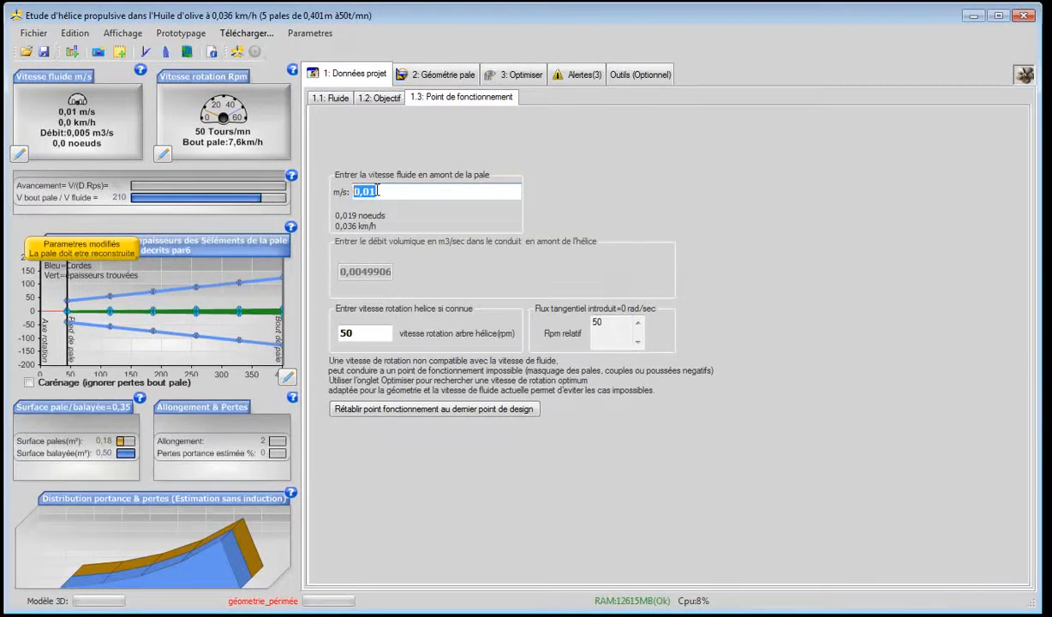
double_click(354, 332)
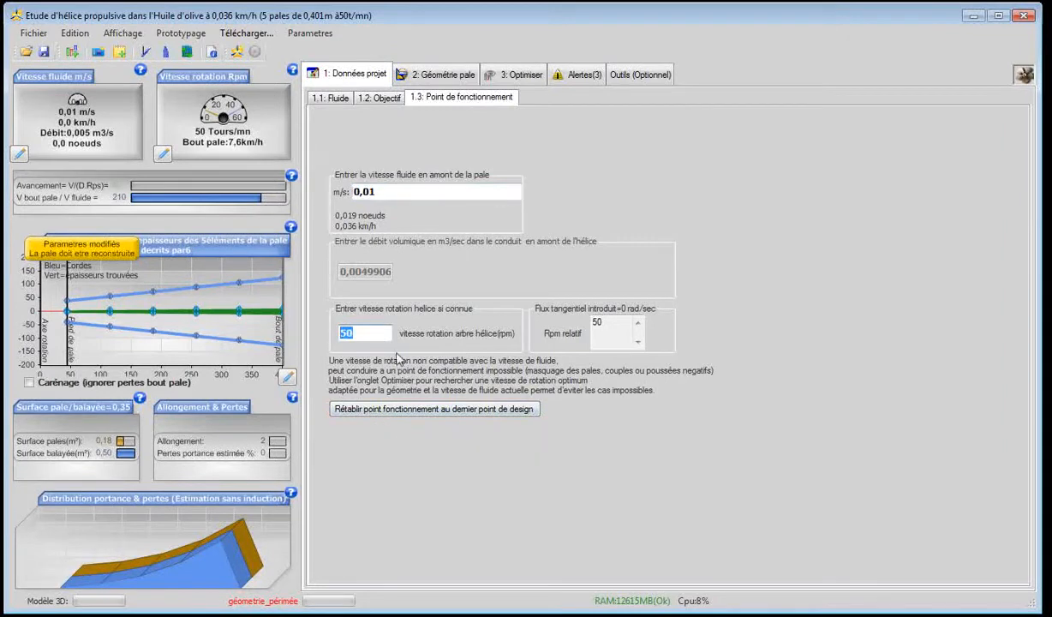
left_click(436, 75)
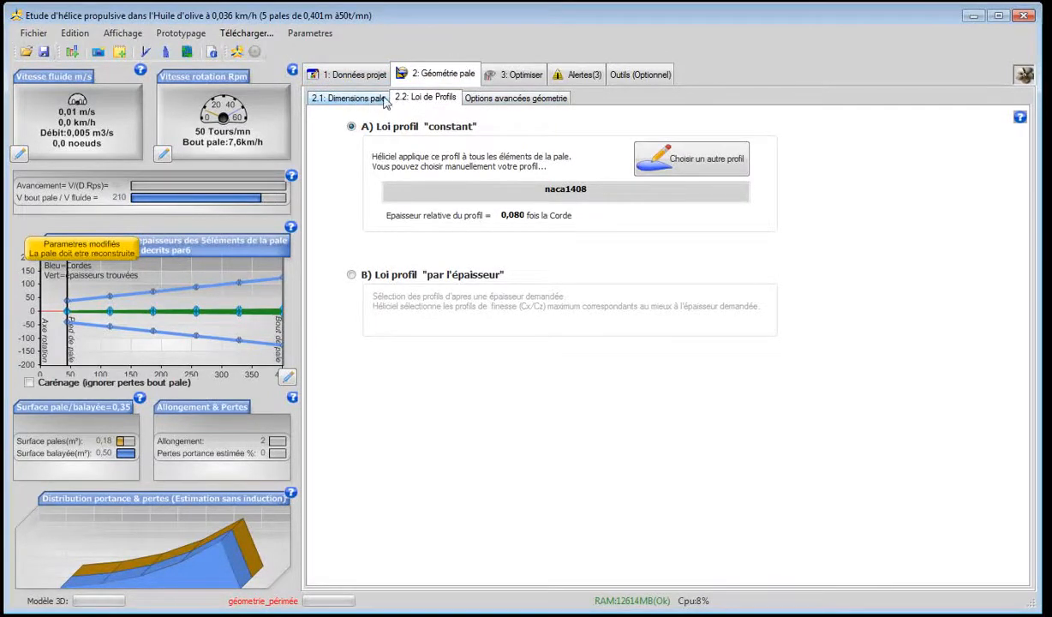
left_click(351, 98)
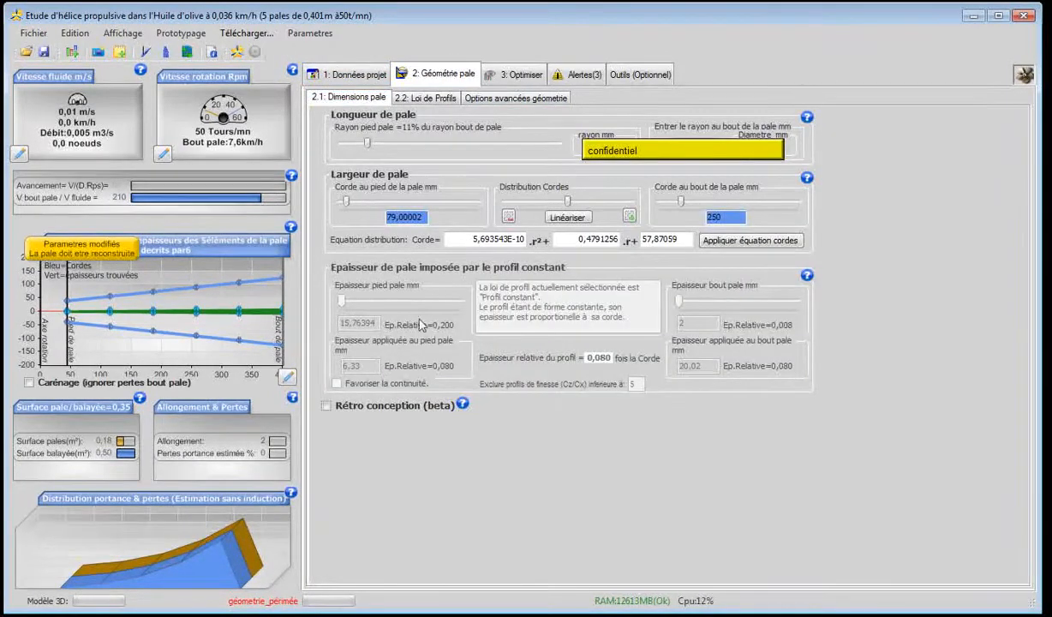
Rebuild the propeller with the modified parameters and activate rotation of the 3D prototype view
left_click(238, 53)
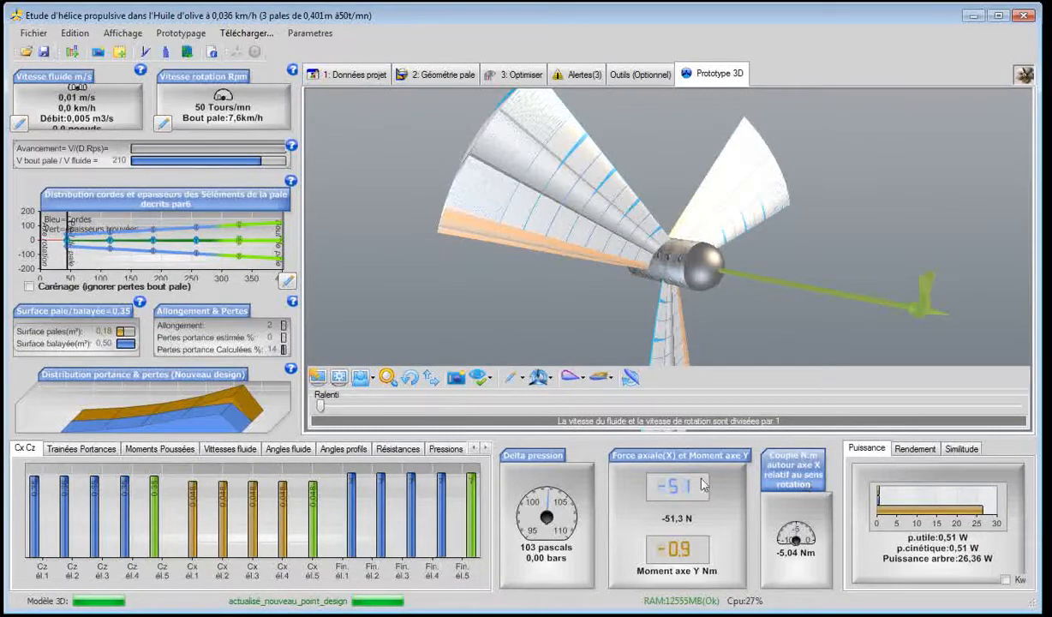
left_click(411, 378)
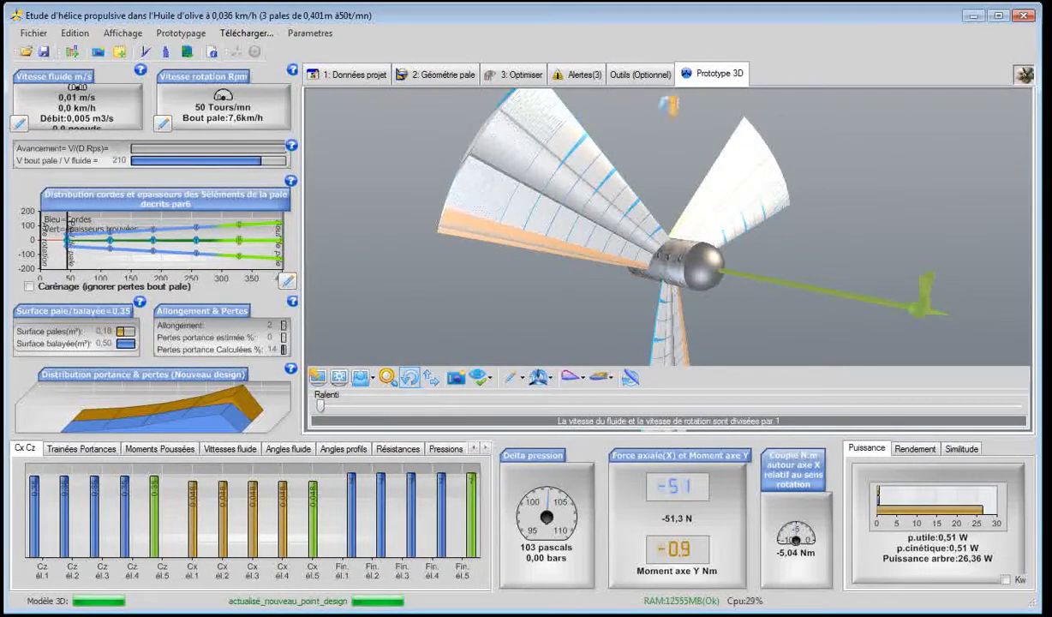
Examine the 3D prototype from the front and along a blade's axis, alongside the calculated axial force and Y-axis moment
left_click_drag(747, 325, 655, 310)
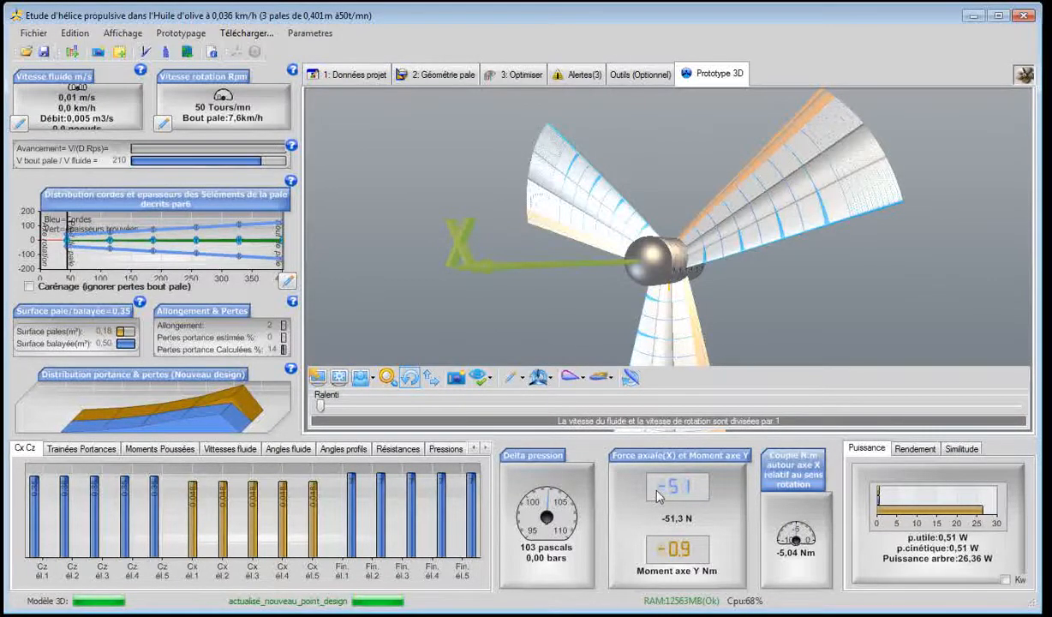
mouse_move(681, 558)
left_click_drag(599, 236, 634, 178)
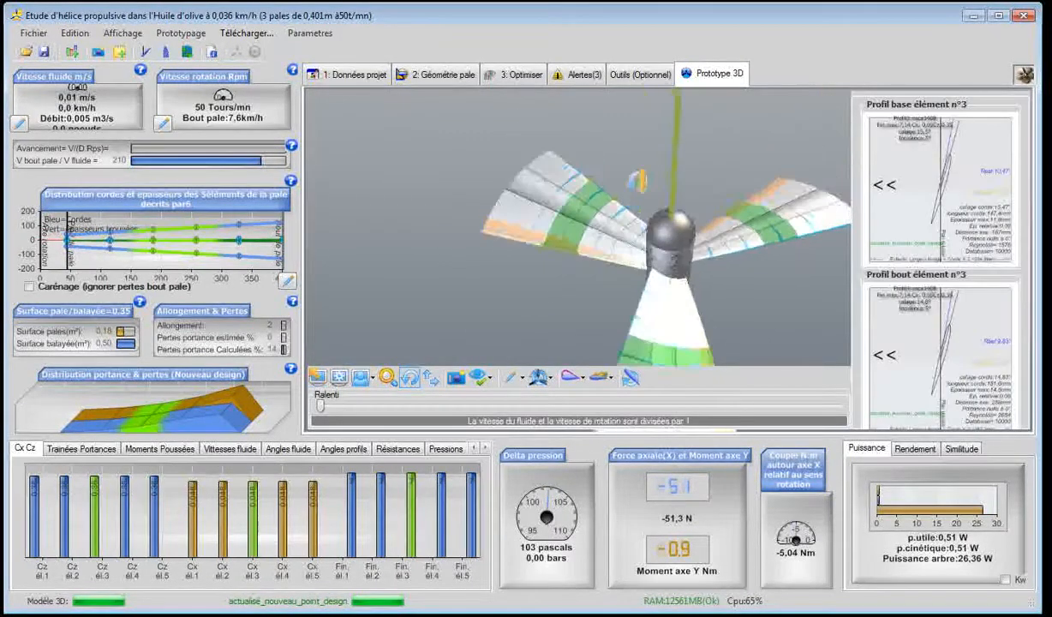
mouse_move(596, 263)
left_mouse_down()
mouse_move(596, 281)
mouse_move(595, 243)
left_mouse_up()
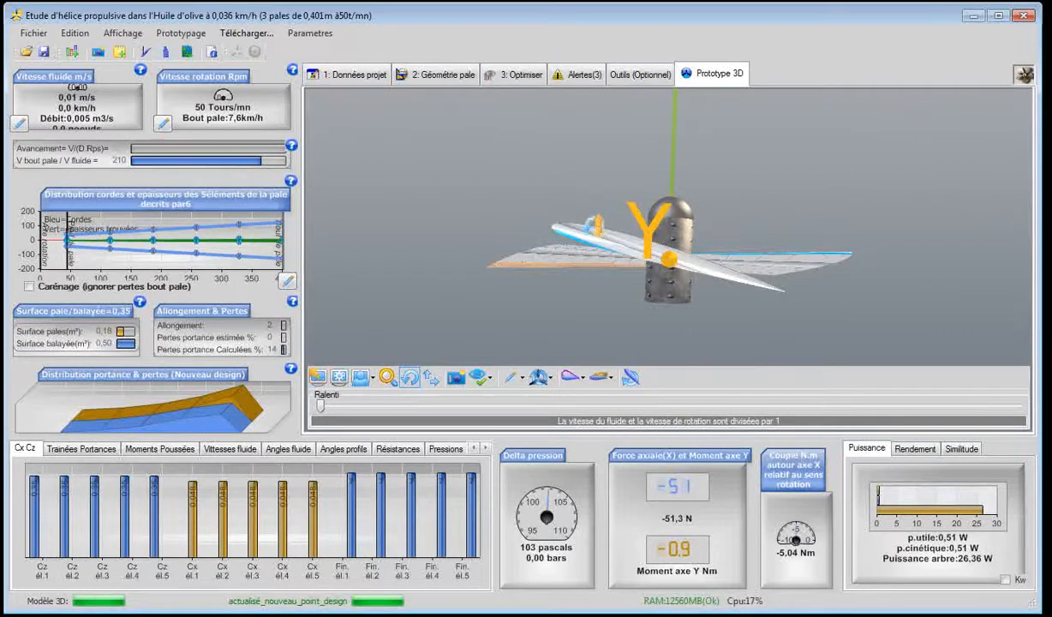
Display the fluid velocity results and compare the induced and downstream speeds with the blade orientation in the 3D prototype
left_click(217, 454)
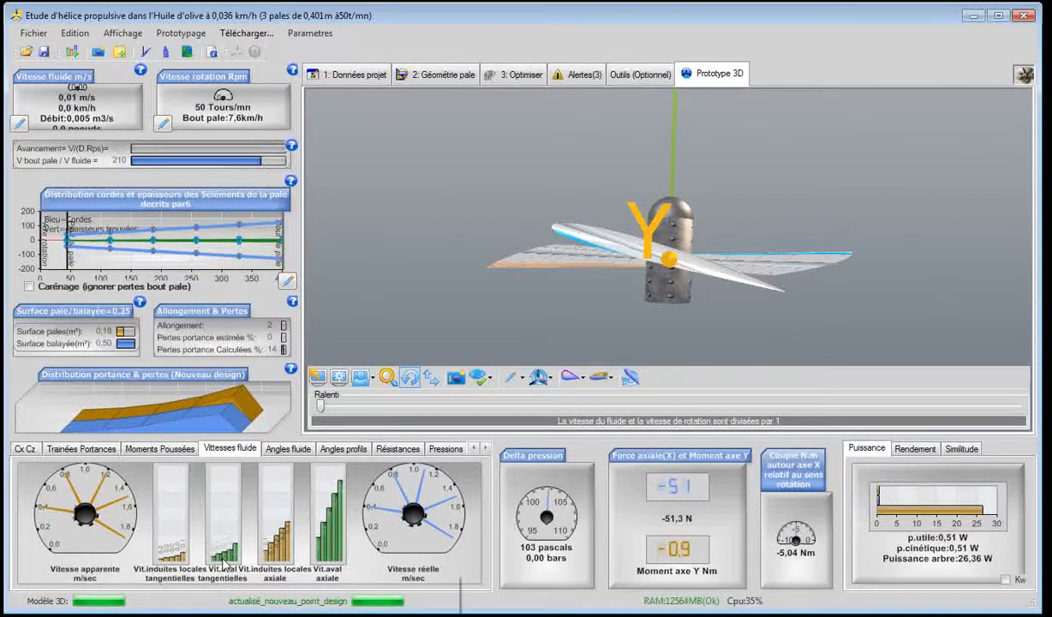
mouse_move(222, 563)
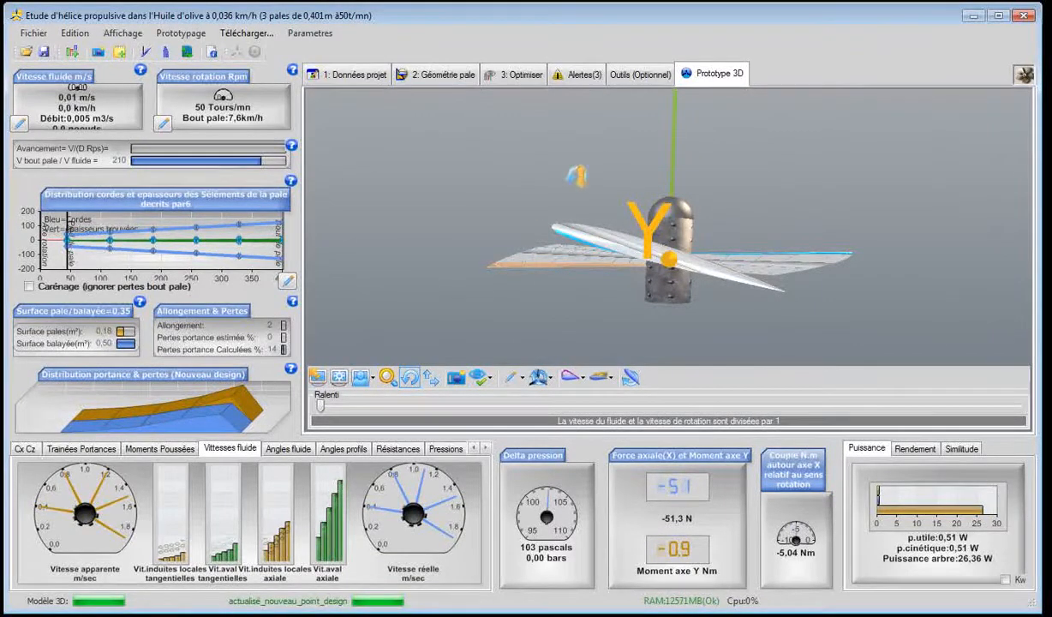
left_click_drag(568, 169, 524, 281)
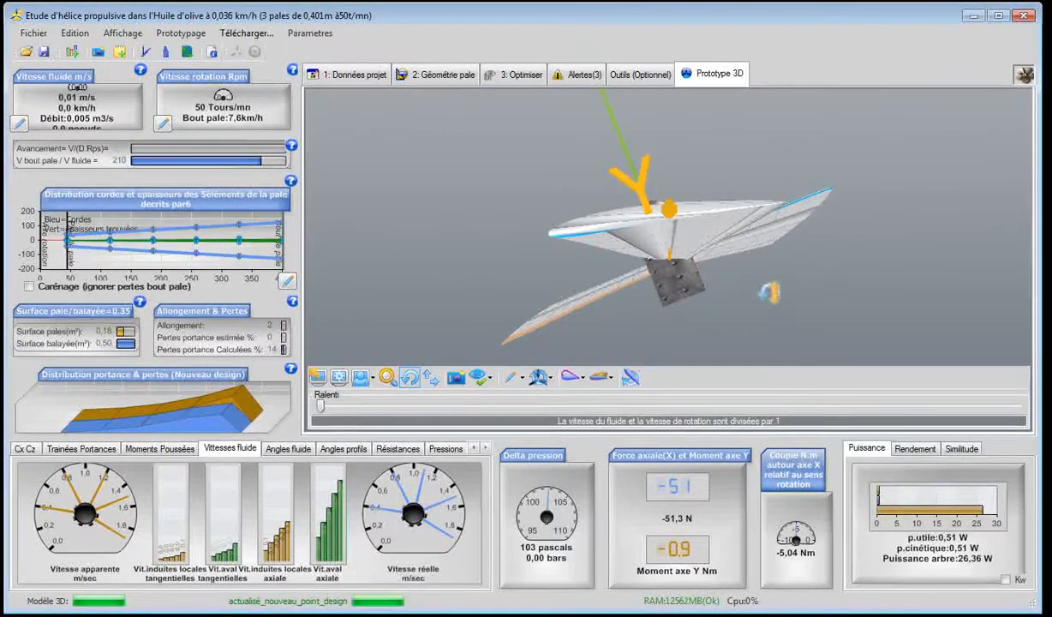
left_click_drag(755, 281, 737, 300)
Show the induced velocity vectors at the blade elements as particle paths over one turn in the 3D prototype
scroll(799, 290, "down", 4)
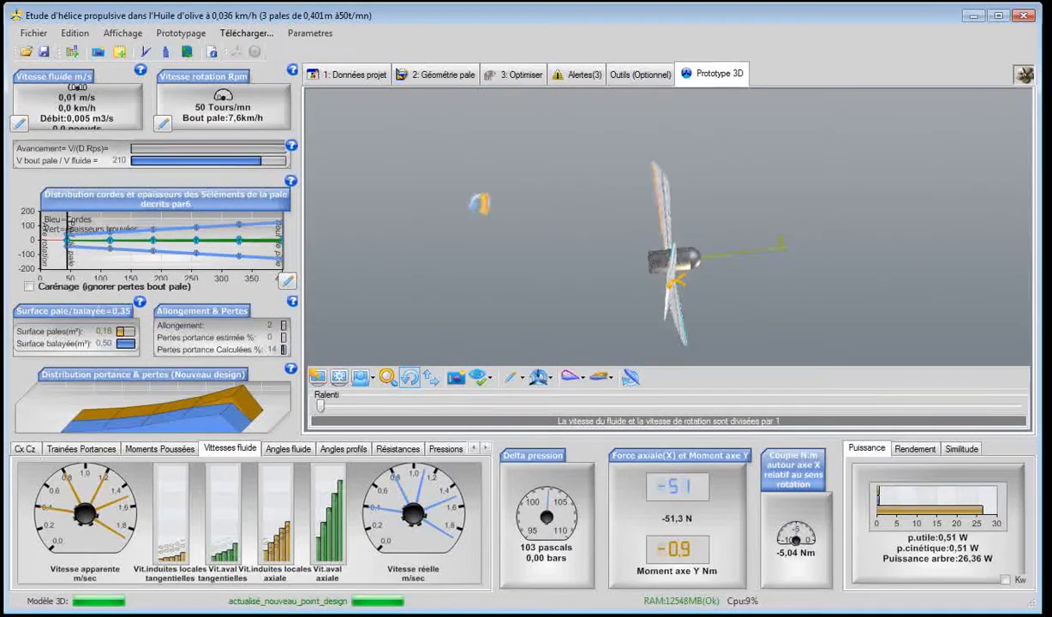
left_click(491, 383)
mouse_move(531, 333)
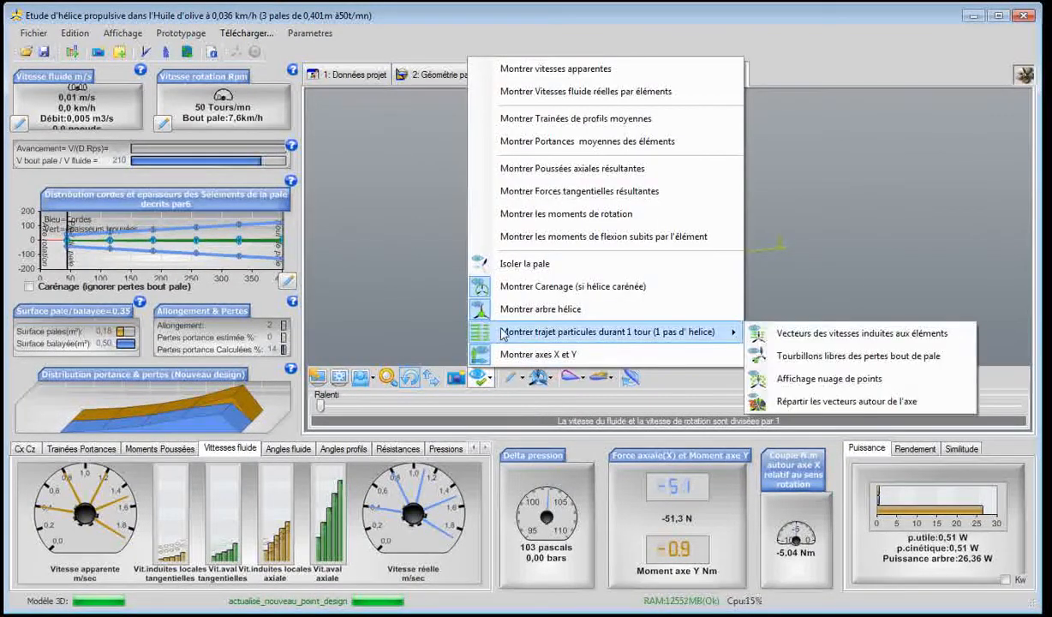
left_click(816, 337)
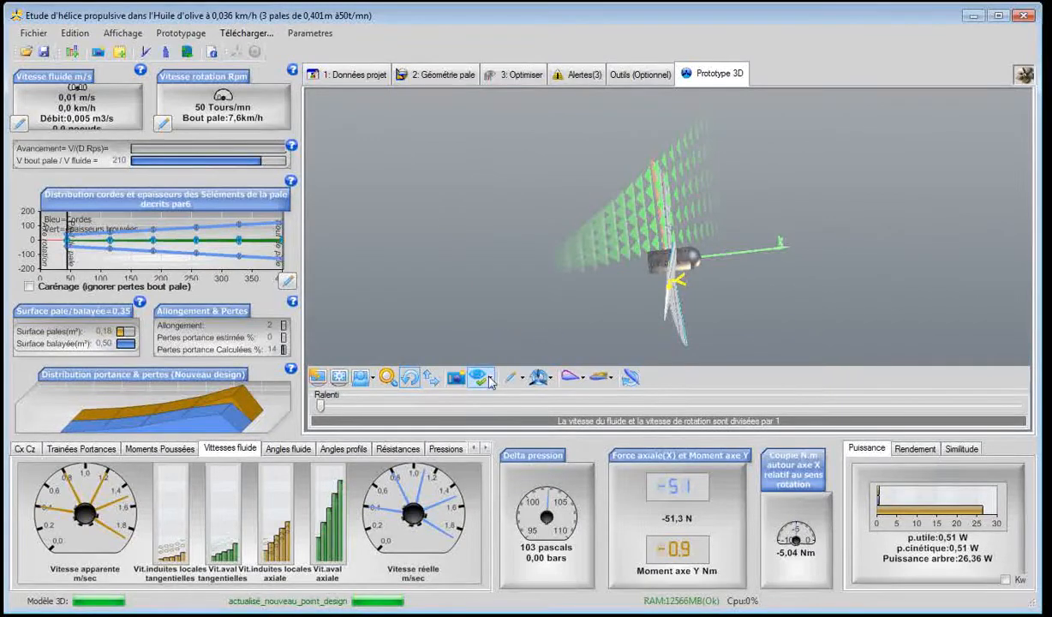
left_click_drag(601, 289, 561, 372)
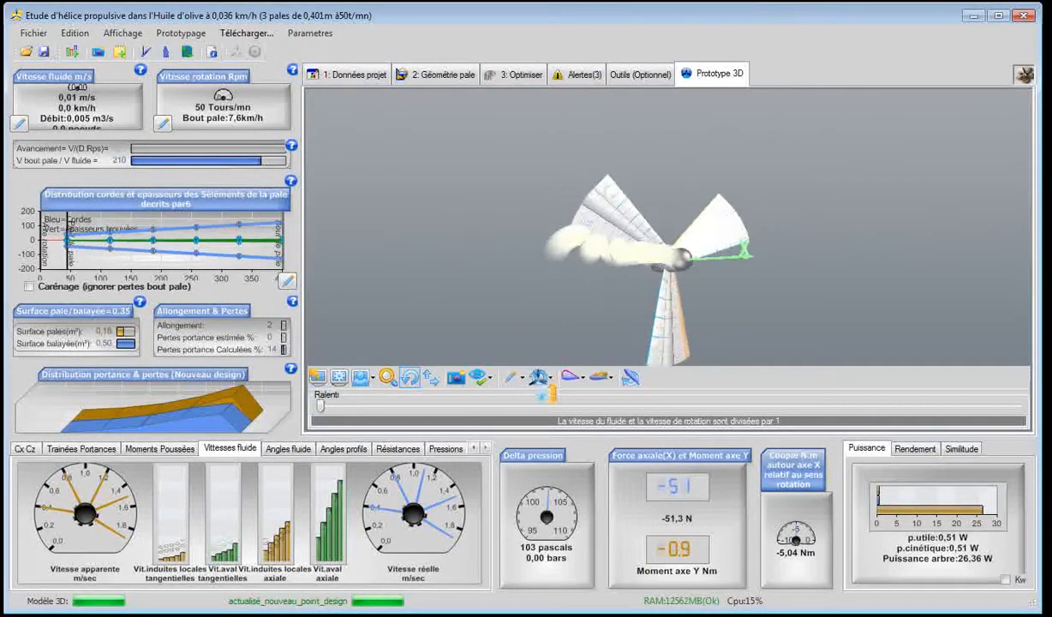
Start the propeller's rotation animation and slow the fluid and rotation speeds by a factor of 15.3
left_click(550, 379)
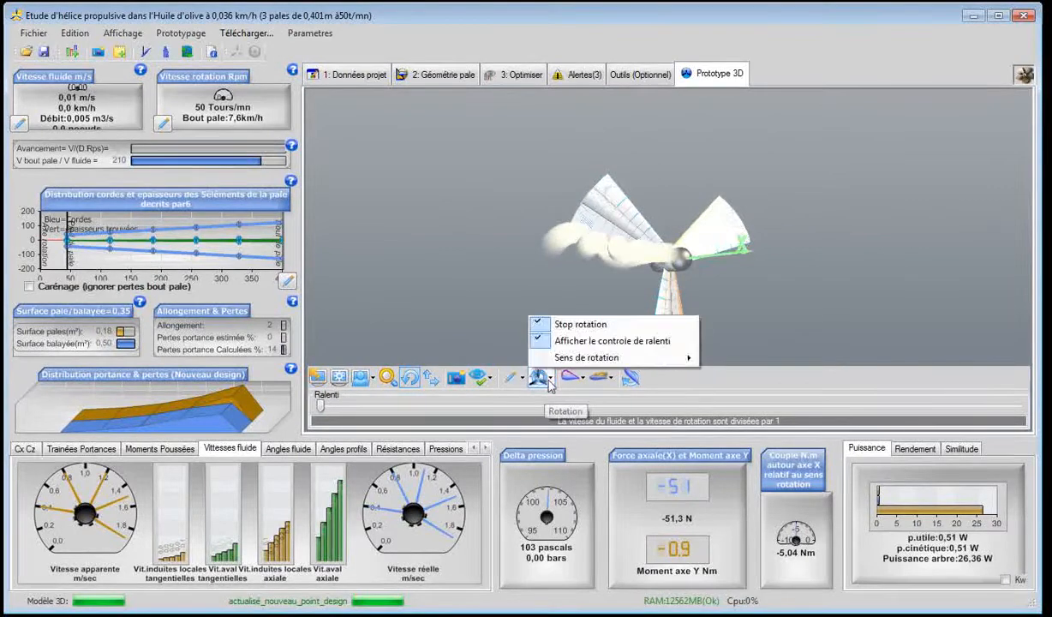
left_click(566, 324)
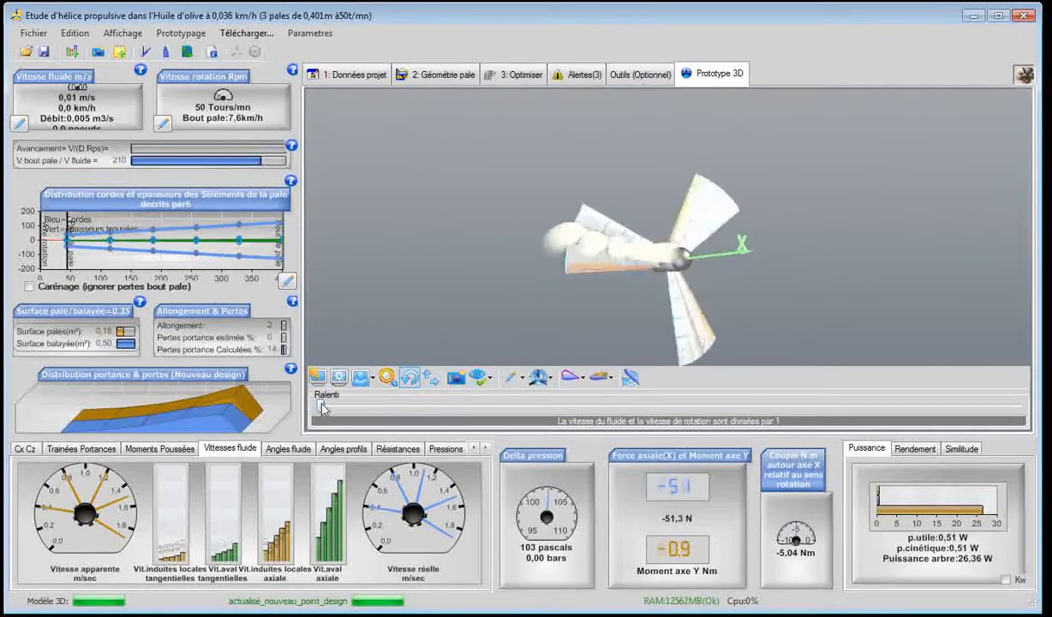
left_click_drag(320, 406, 347, 409)
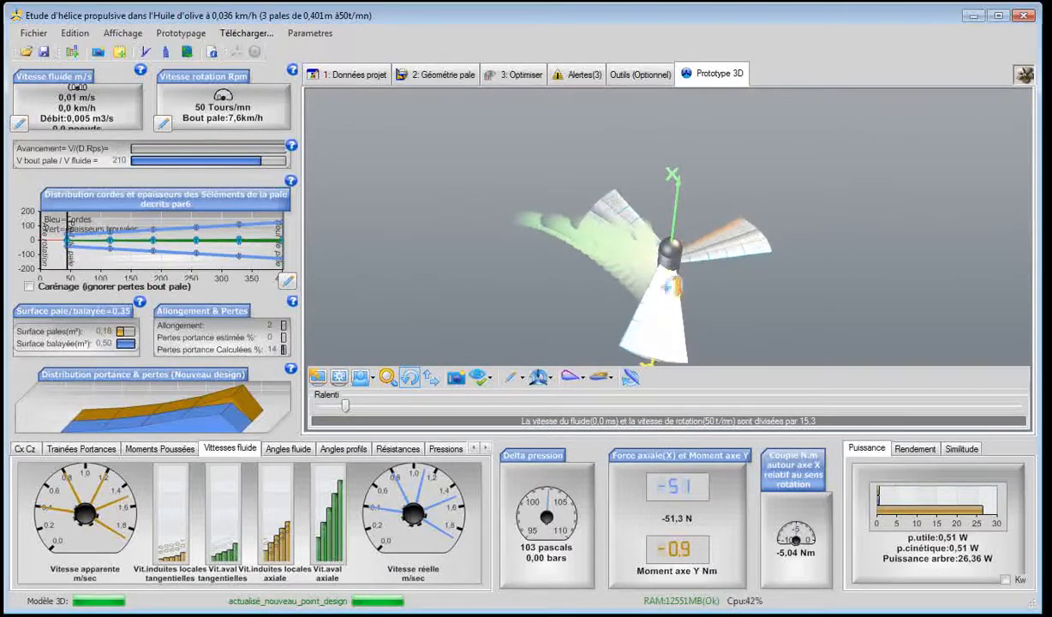
Check the available blade export formats, including IGS, without exporting, and inspect the rotating prototype
left_click(30, 38)
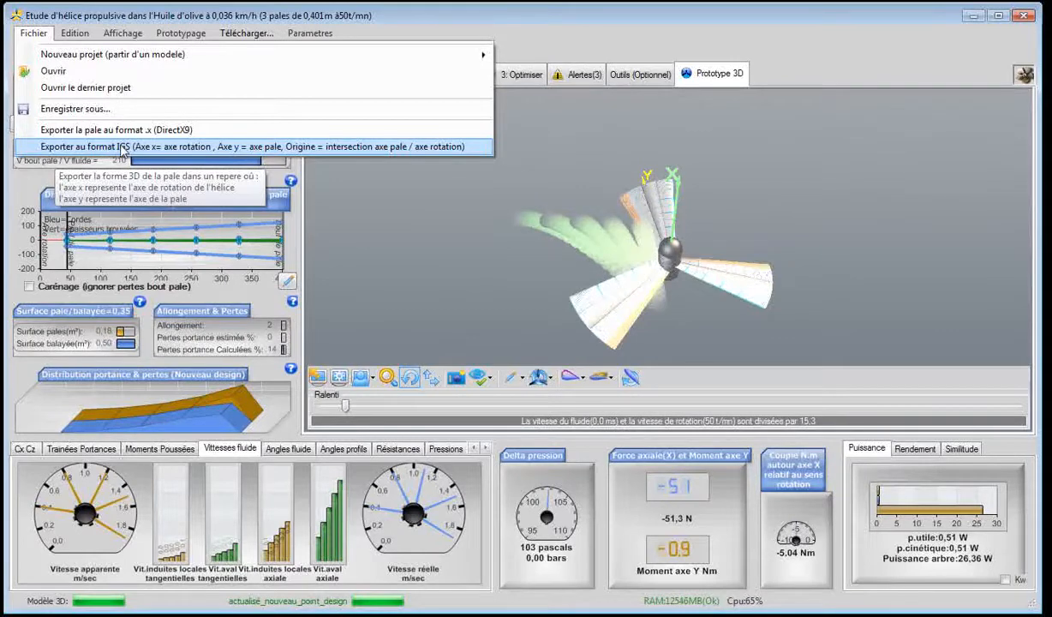
left_click(415, 296)
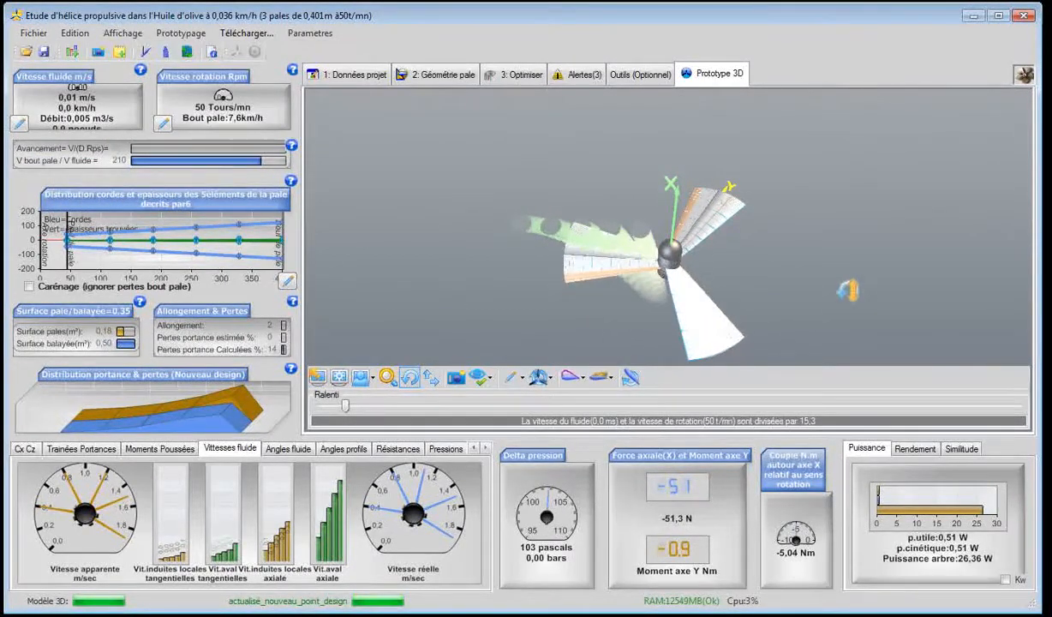
left_click_drag(848, 287, 710, 322)
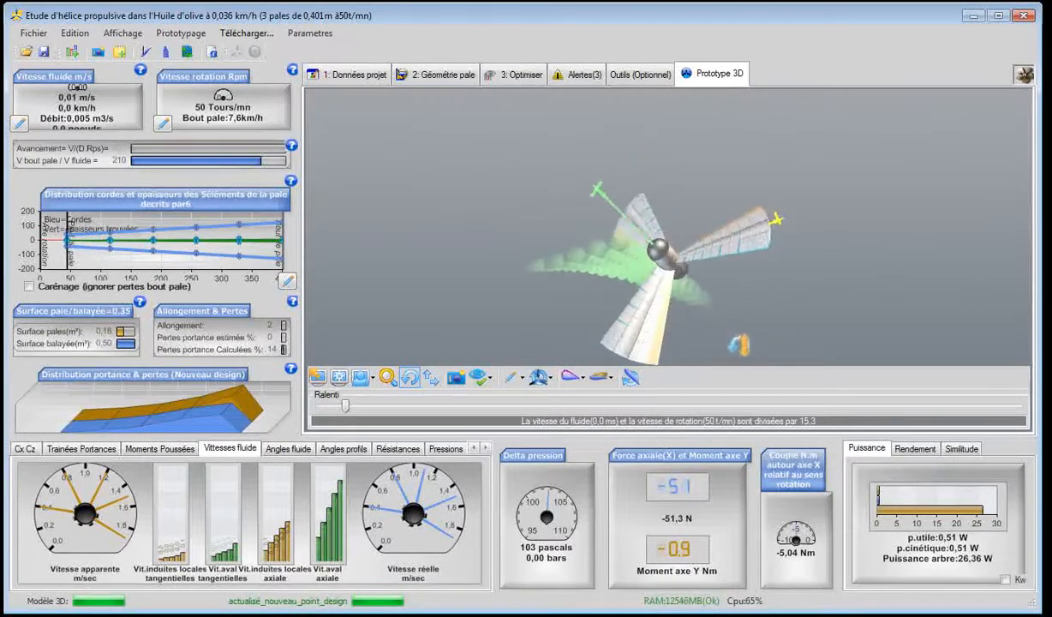
Force the incidence of all the blade elements' base profiles to 20°, starting from blade element 3's incidence management
left_click(730, 262)
right_click(729, 285)
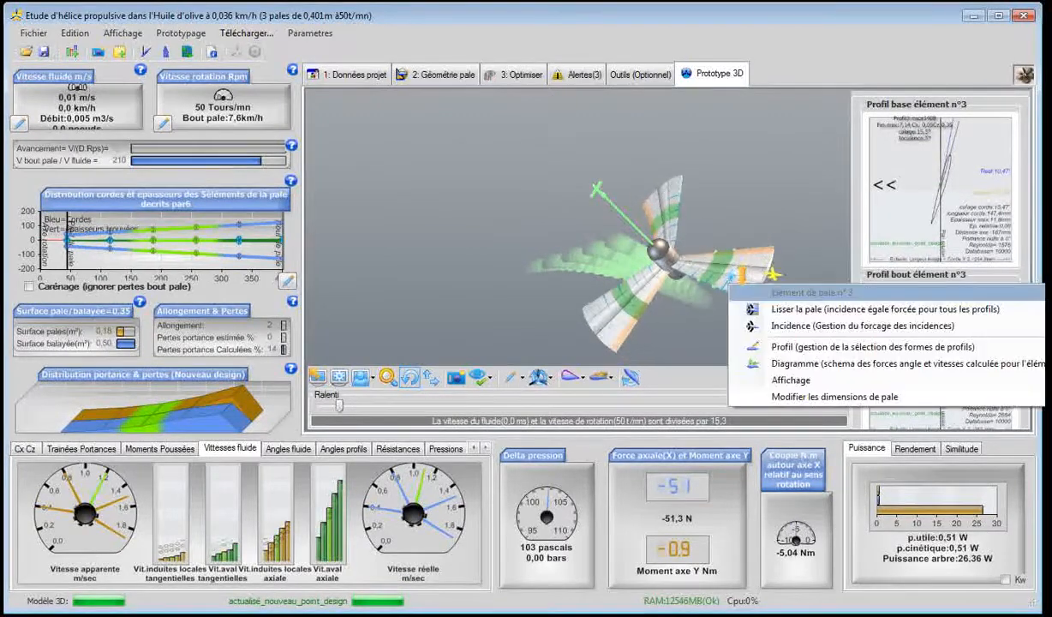
left_click(795, 329)
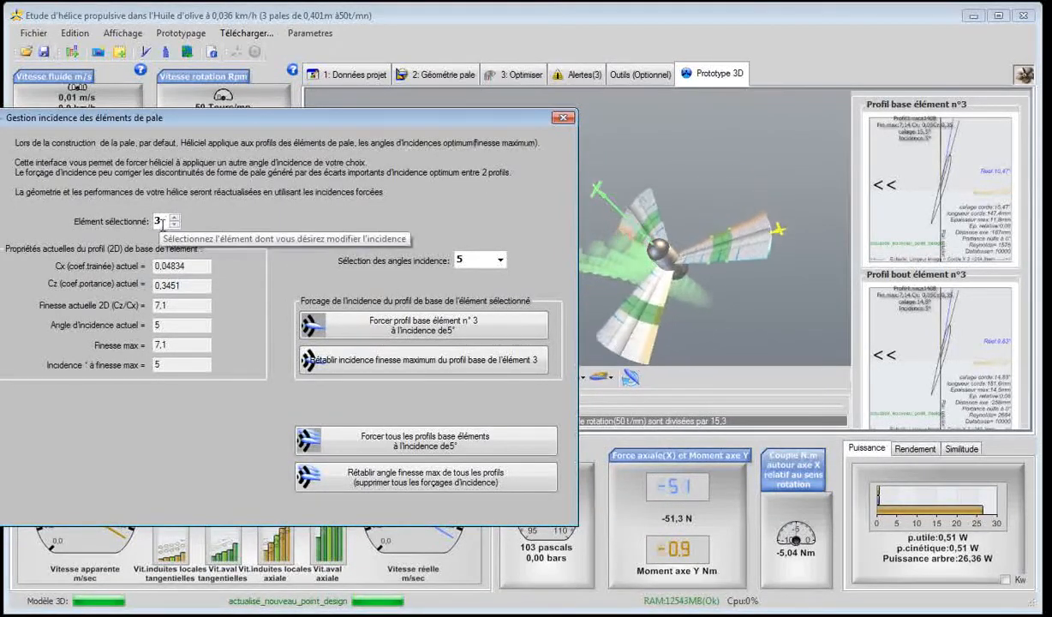
left_click(475, 260)
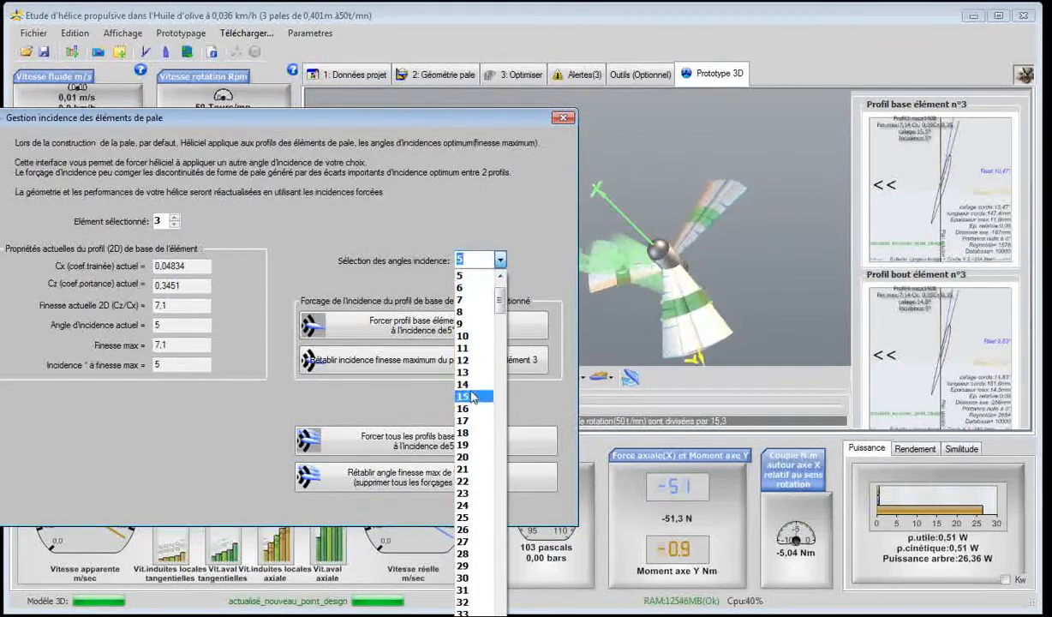
left_click(471, 446)
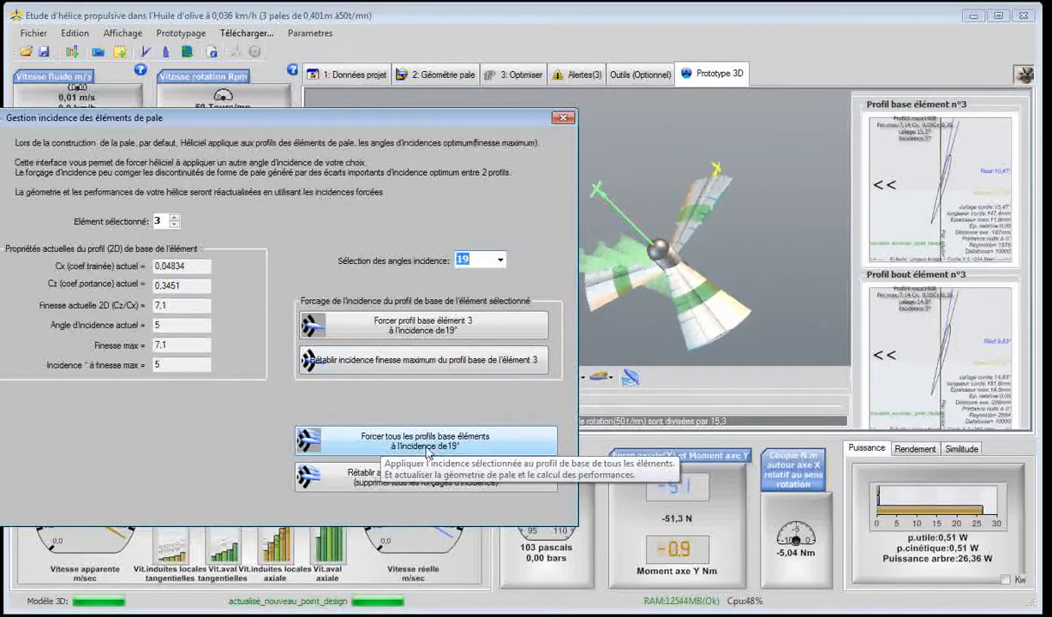
left_click(500, 259)
left_click(484, 289)
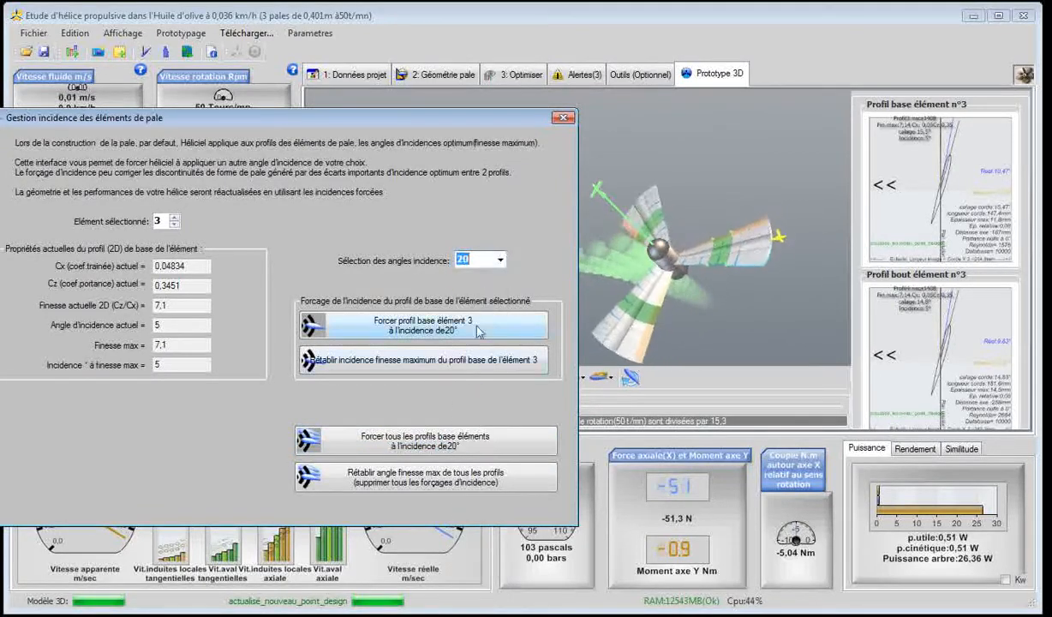
left_click(440, 451)
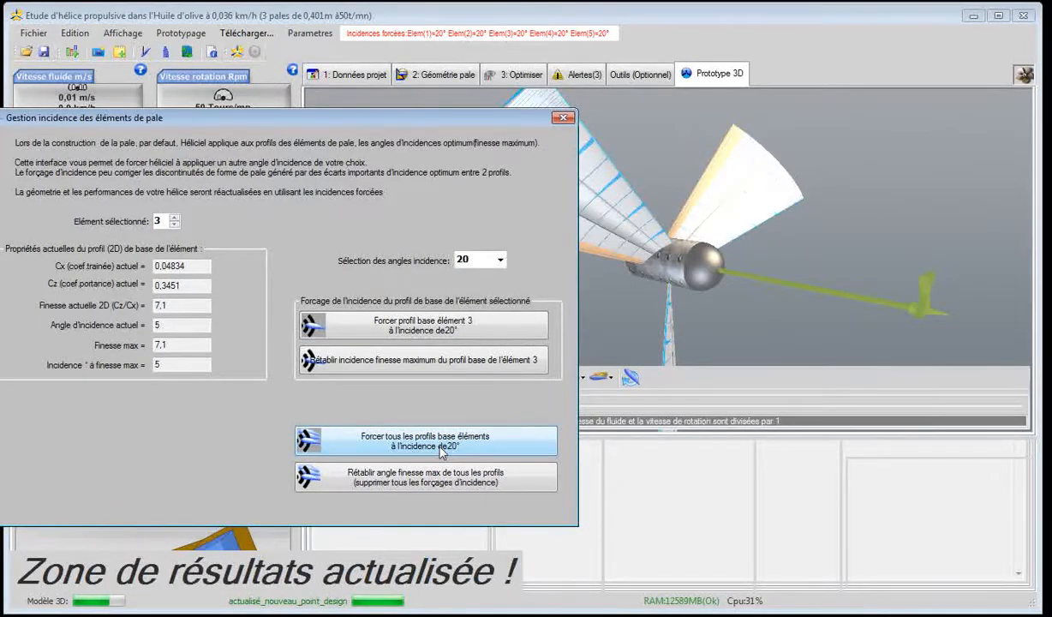
left_click(441, 451)
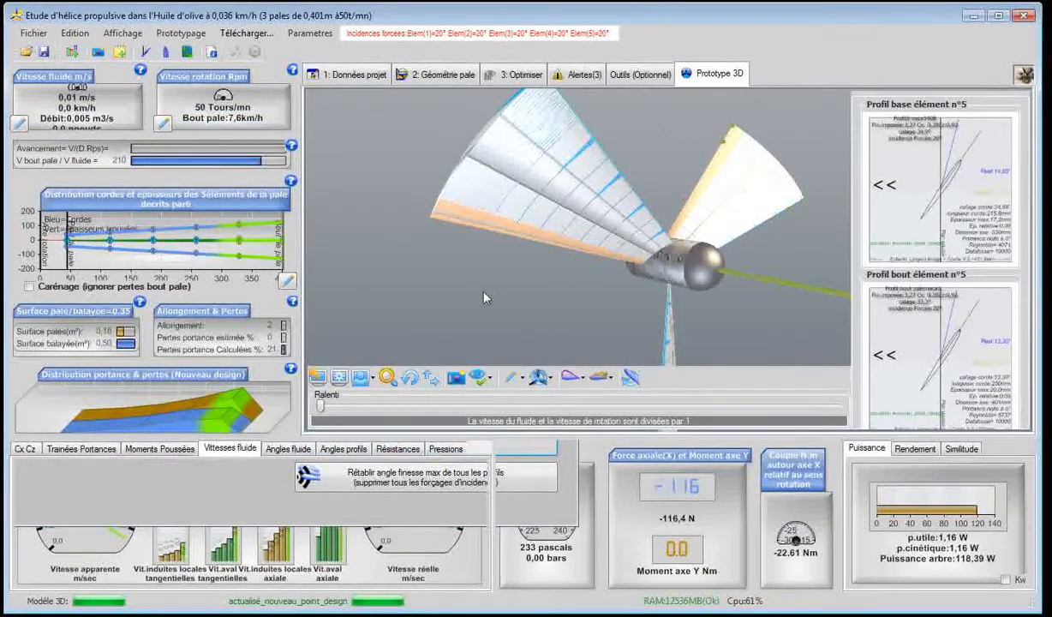
Examine the rebuilt propeller from several angles, checking the blade pitch and the base and tip profiles of element 5
left_click(410, 377)
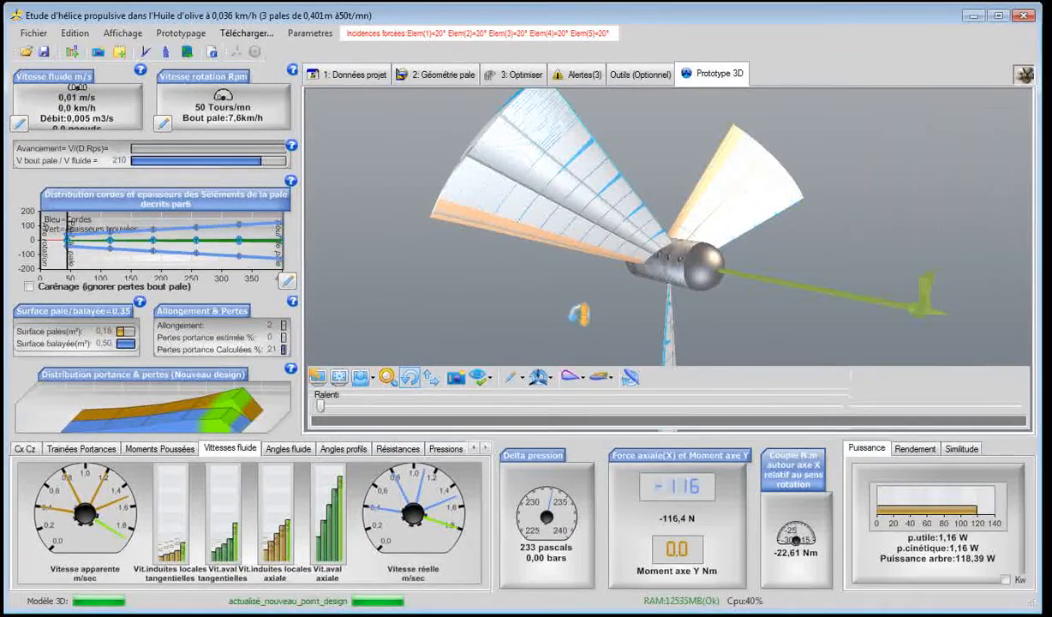
left_click_drag(580, 314, 514, 184)
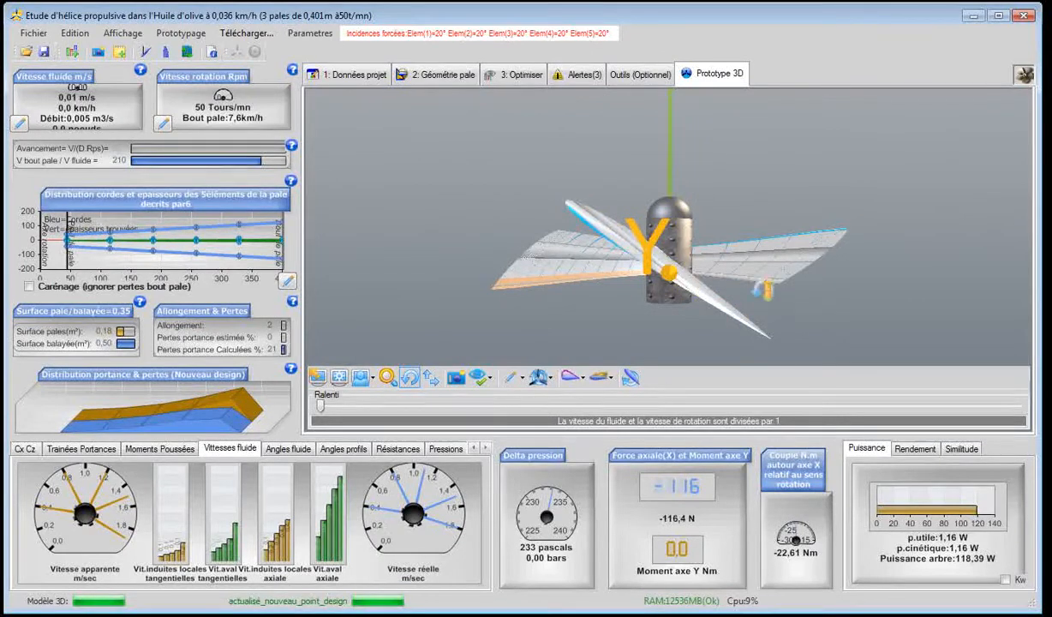
left_click_drag(599, 322, 599, 325)
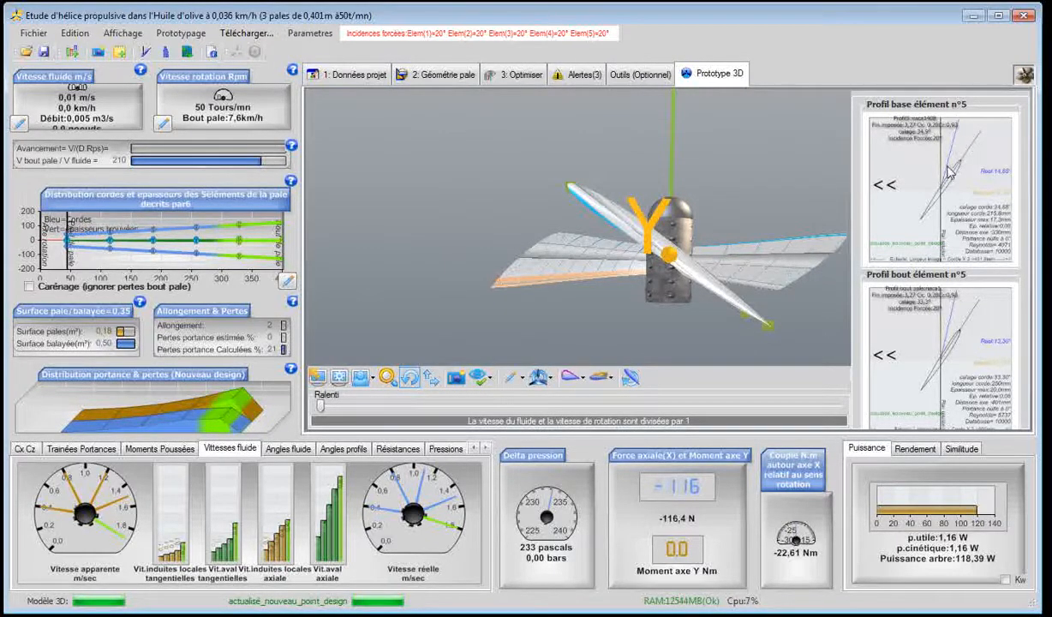
left_click(807, 191)
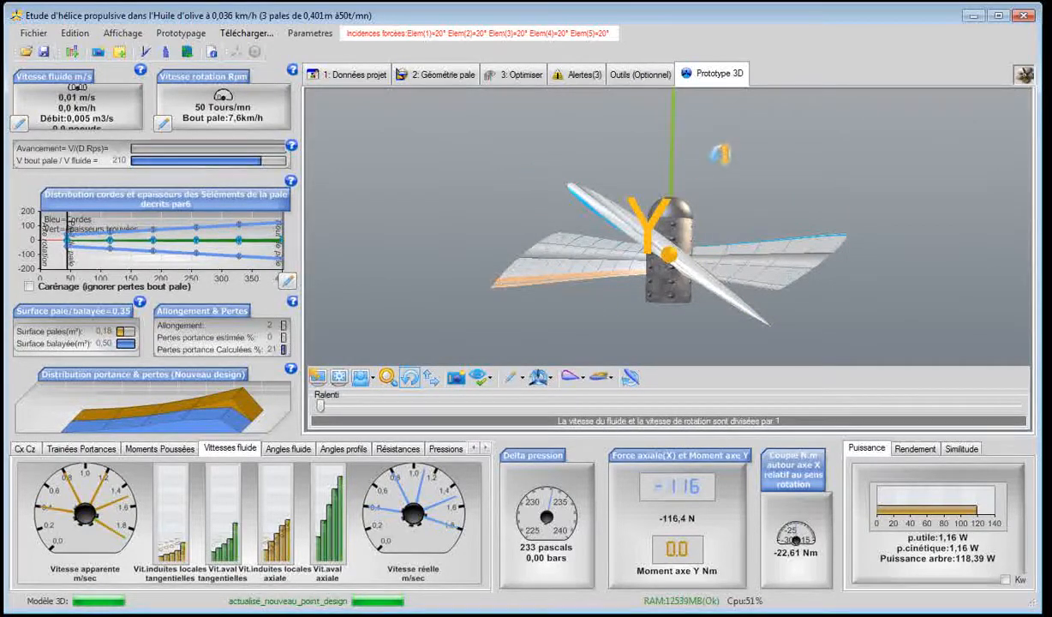
left_click_drag(720, 163, 607, 151)
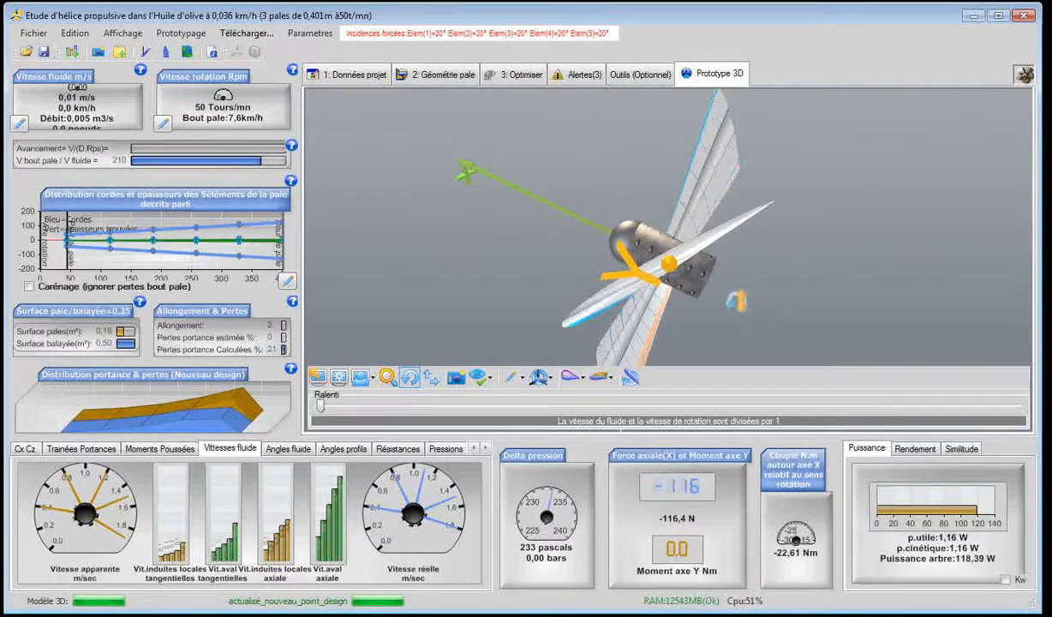
left_click_drag(746, 326, 728, 292)
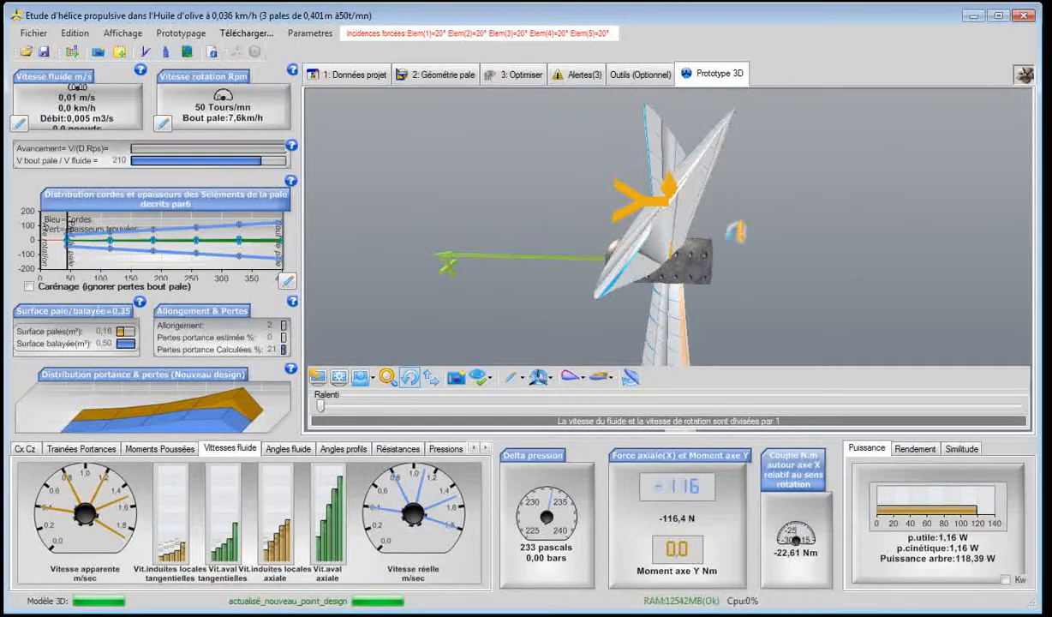
left_click_drag(746, 216, 759, 231)
left_click_drag(850, 257, 866, 235)
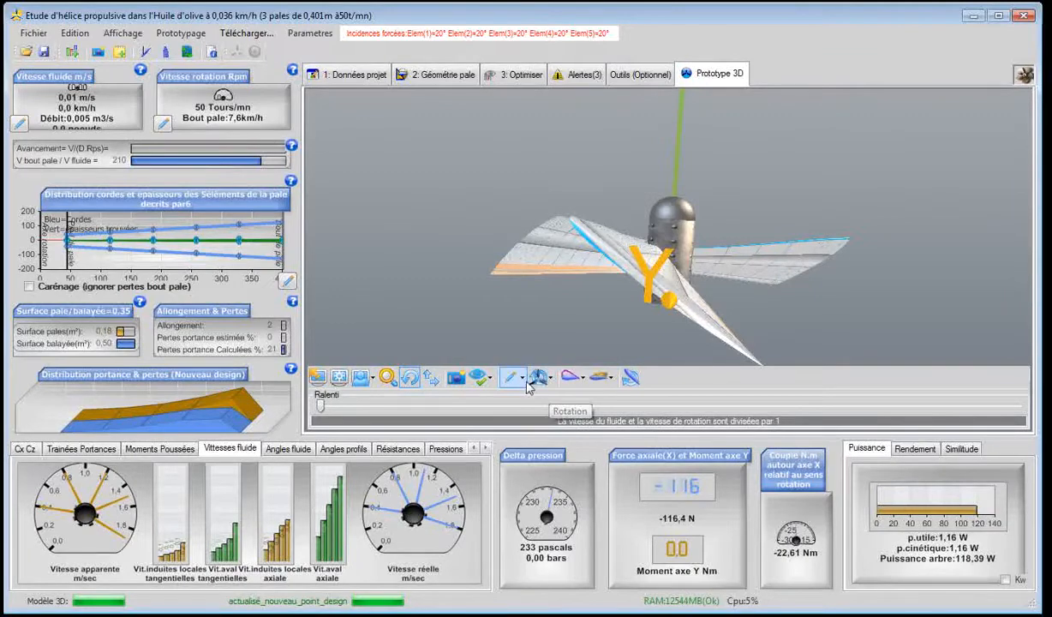
Display the elements' induced velocity vectors around the rebuilt propeller with the forced 20° incidence
left_click(484, 385)
mouse_move(549, 332)
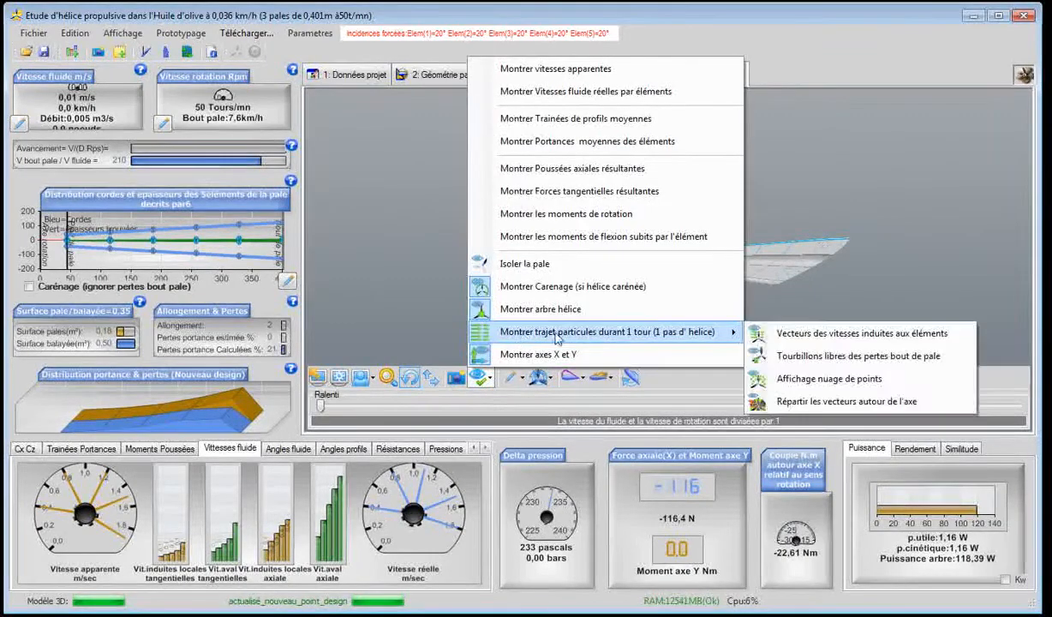
left_click(818, 334)
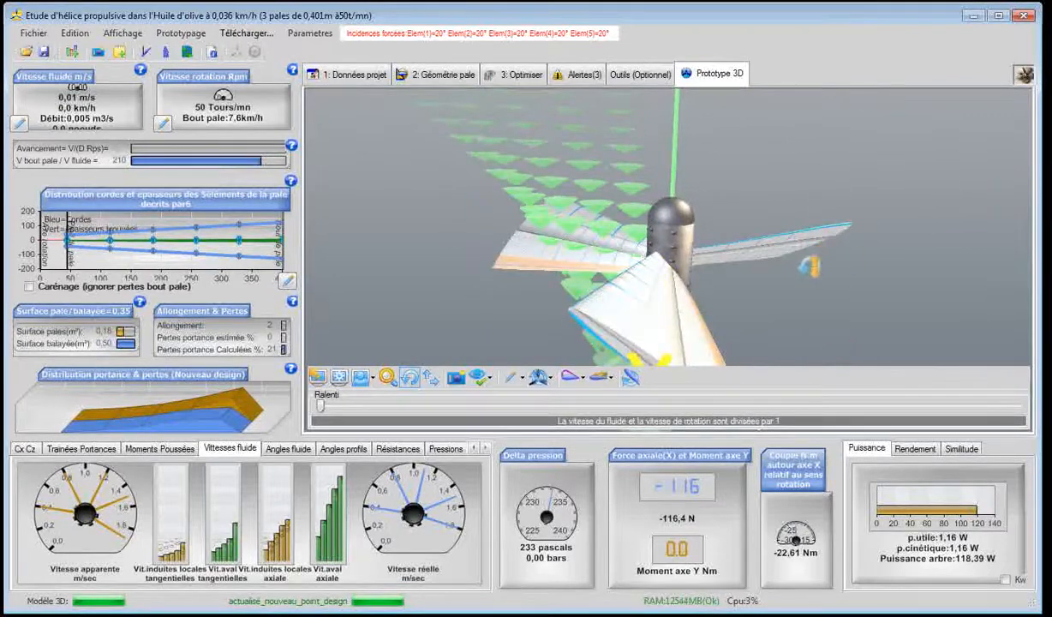
left_click_drag(794, 286, 768, 313)
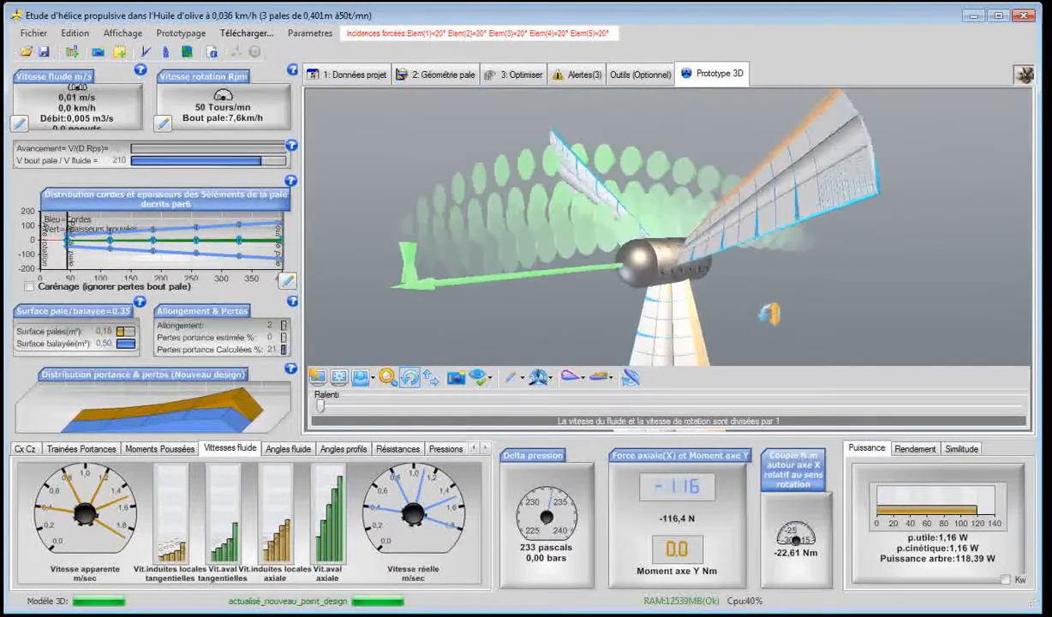
Start the rotation animation of the rebuilt propeller with its slow-motion control available
scroll(764, 311, "down", 4)
left_click(549, 379)
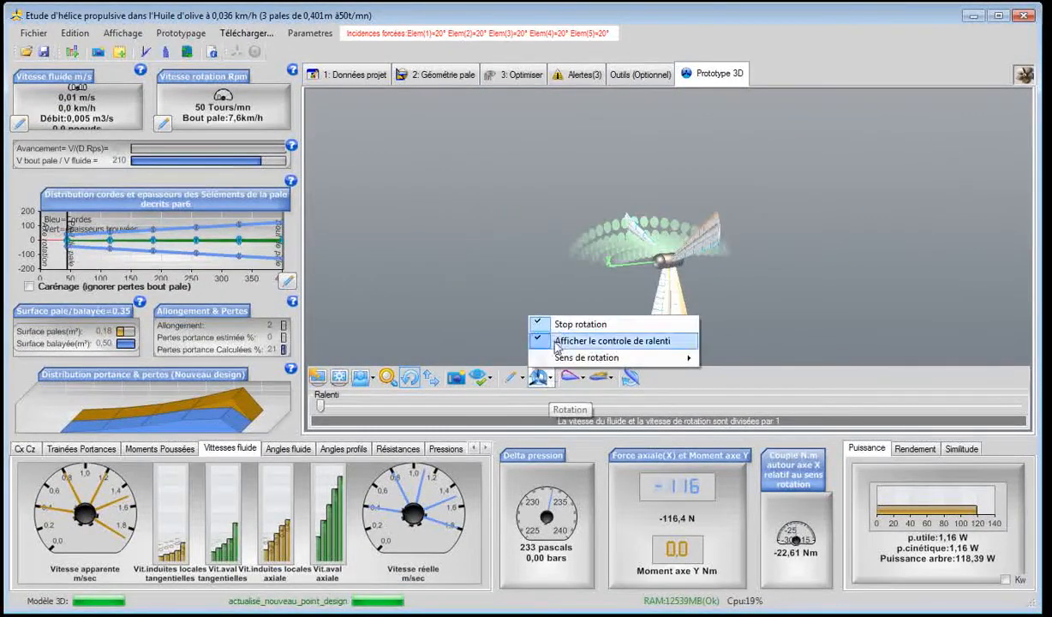
left_click(572, 342)
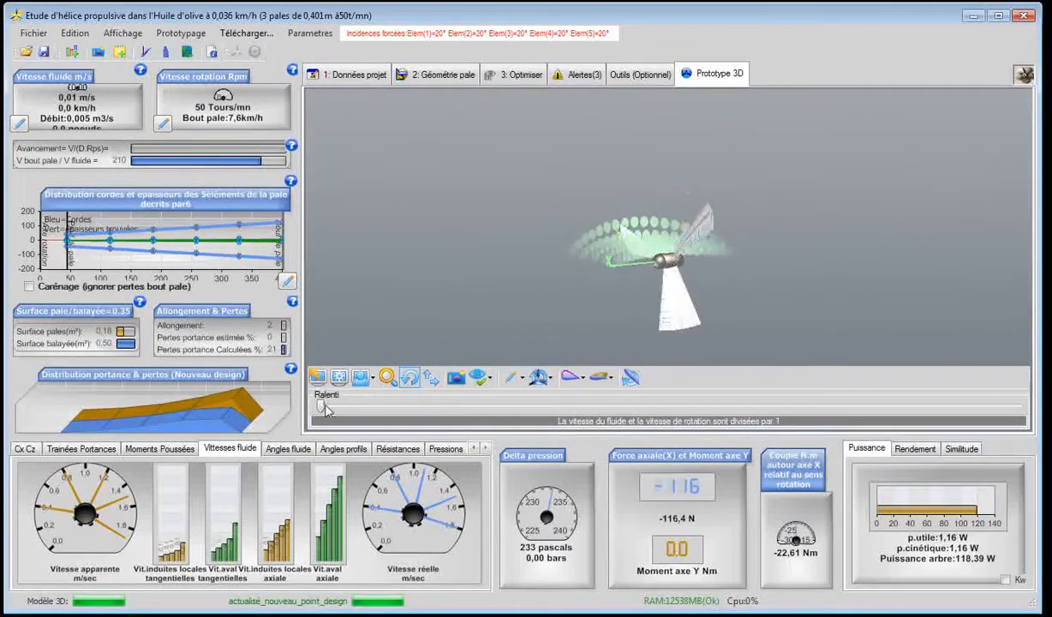
Slow the rotation animation by a factor of 31.5 and examine the induced flow around the turning propeller from several angles and distances
left_click_drag(320, 404, 373, 404)
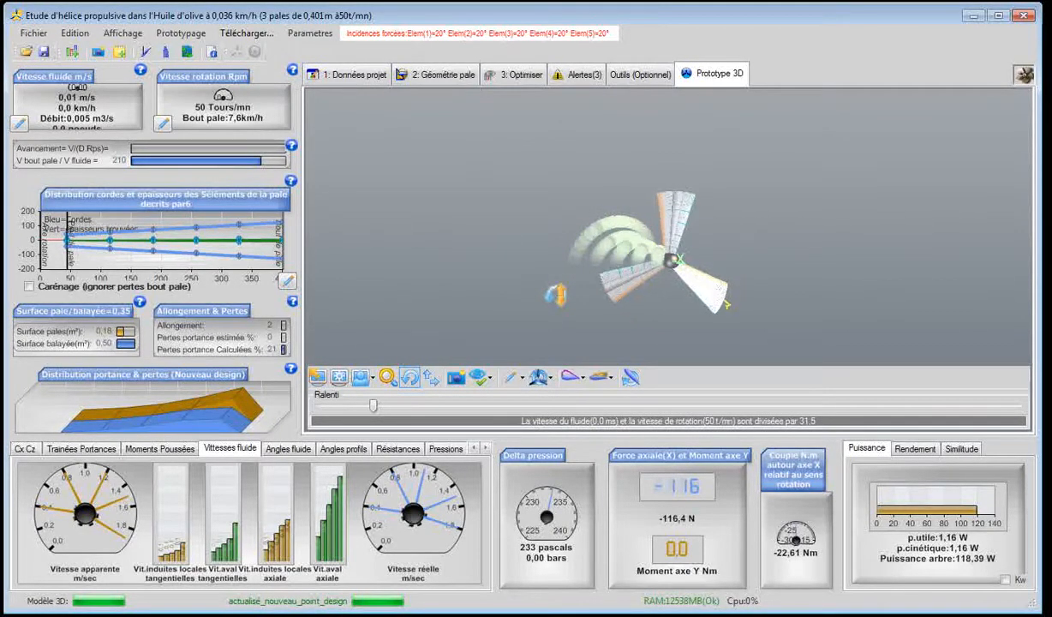
left_click_drag(556, 295, 754, 256)
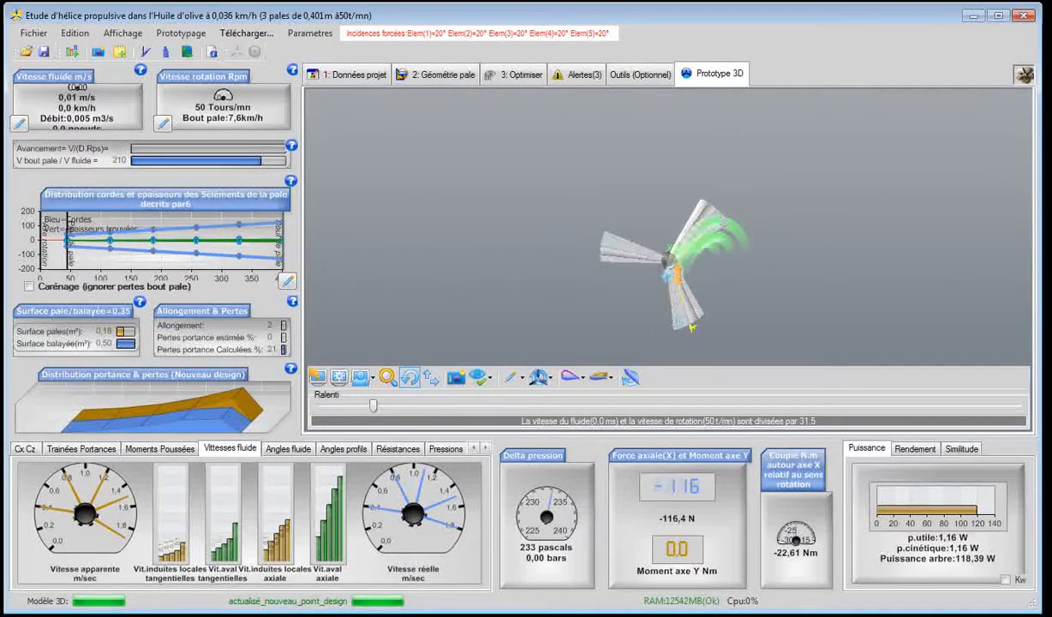
left_click_drag(762, 261, 584, 273)
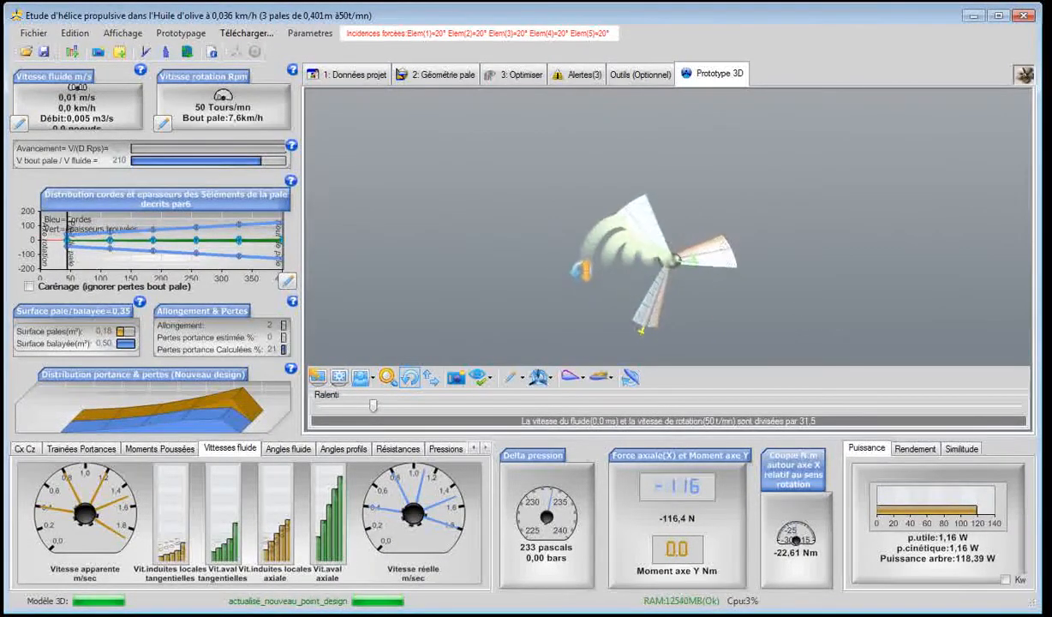
mouse_move(230, 565)
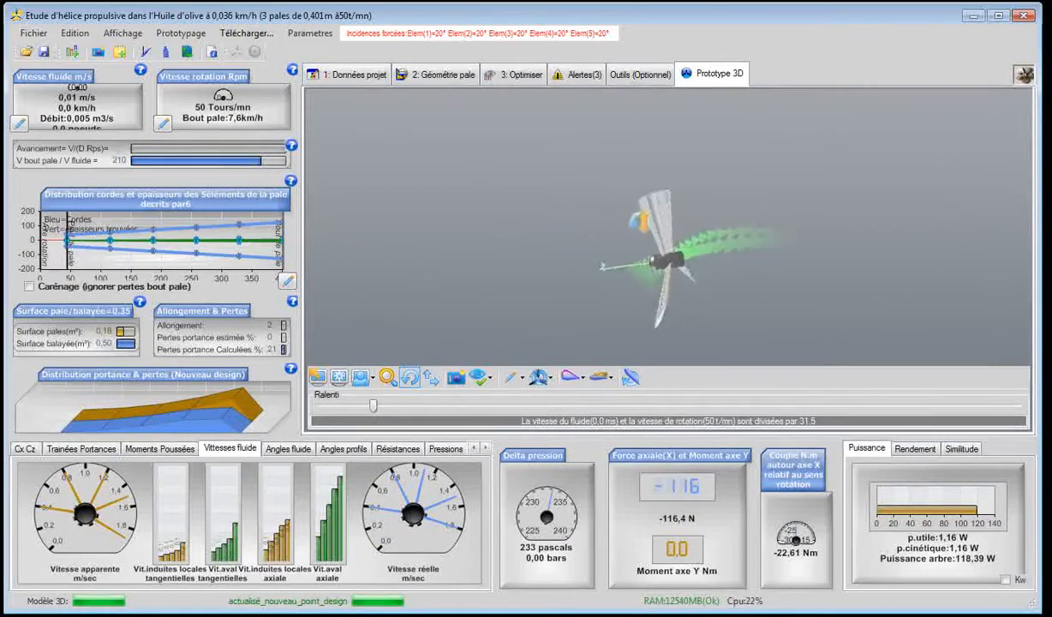
scroll(668, 227, "up", 5)
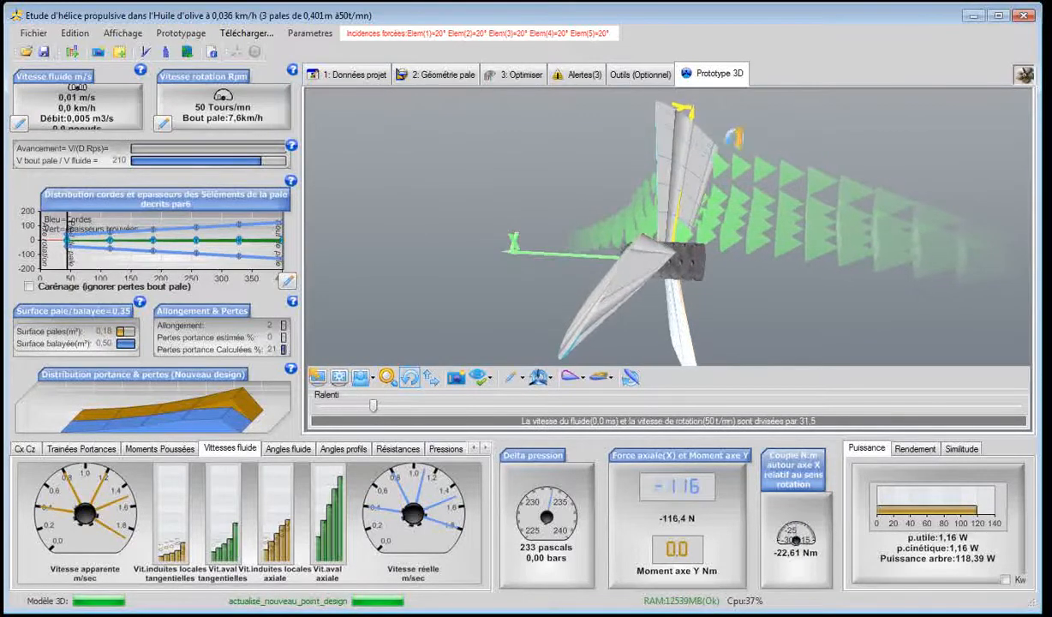
left_click_drag(556, 203, 634, 214)
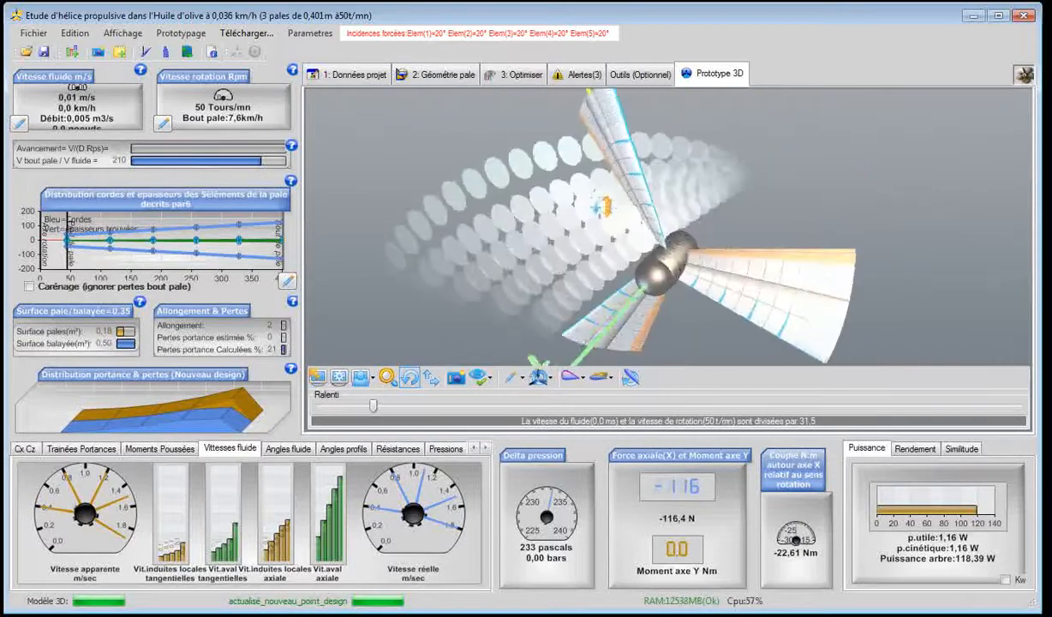
scroll(646, 213, "down", 3)
scroll(651, 253, "down", 2)
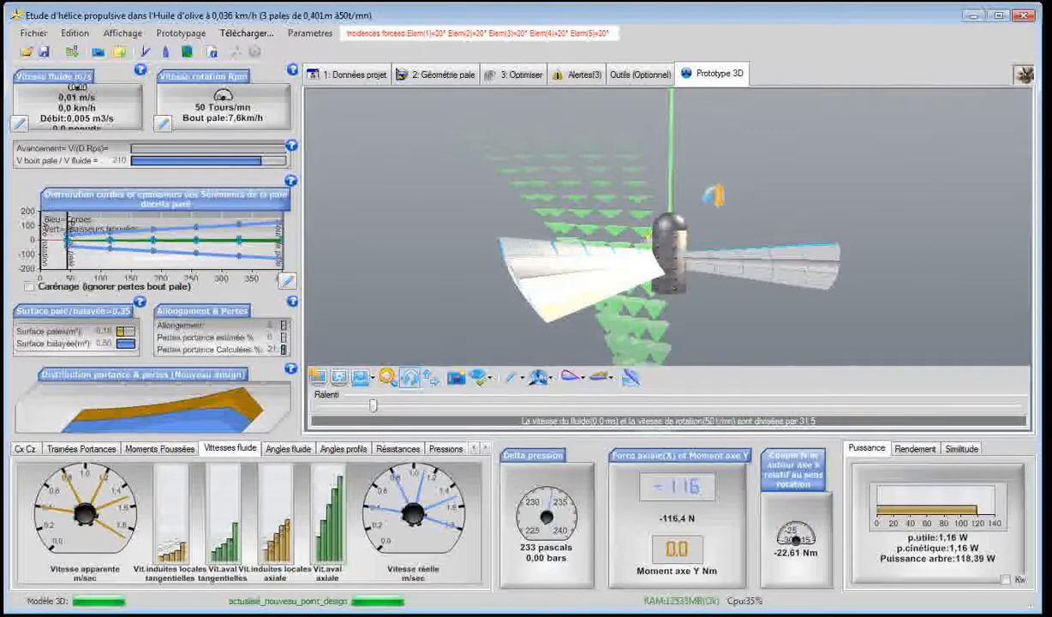
mouse_move(713, 196)
left_mouse_down()
mouse_move(688, 197)
mouse_move(638, 260)
mouse_move(694, 255)
mouse_move(733, 194)
left_mouse_up()
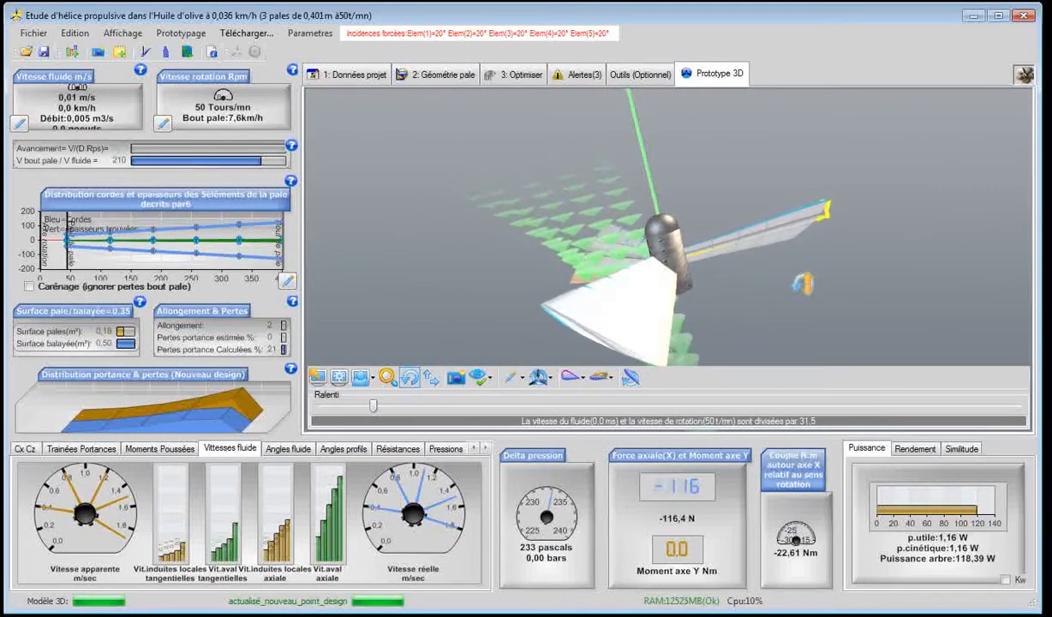
Enable retro-design mode in the blade dimensions and arrange the window beside the SolidWorks blade drawing
left_click(423, 84)
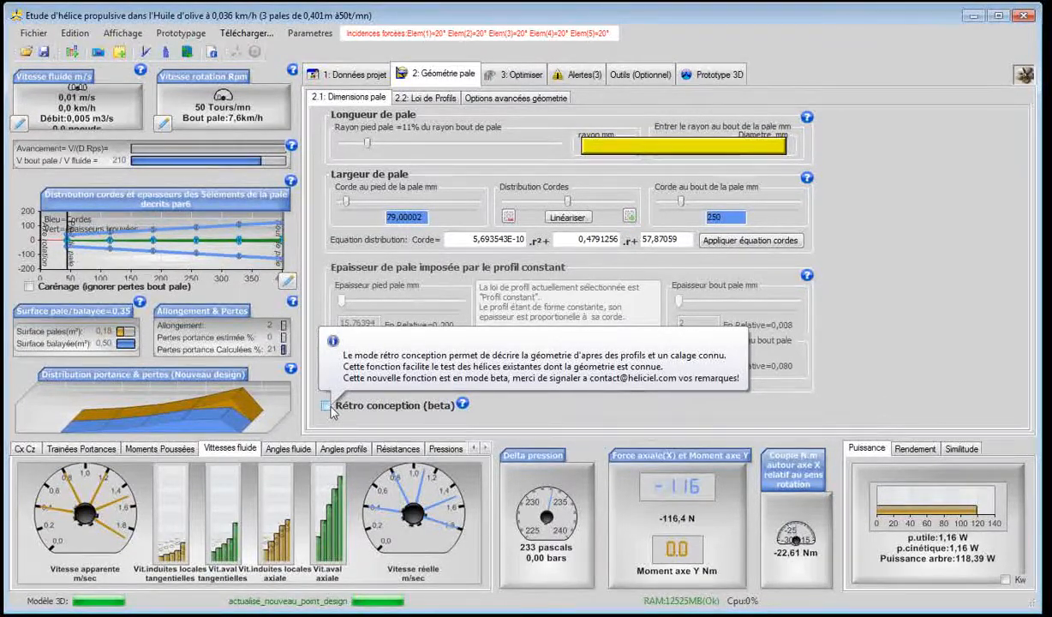
left_click(329, 408)
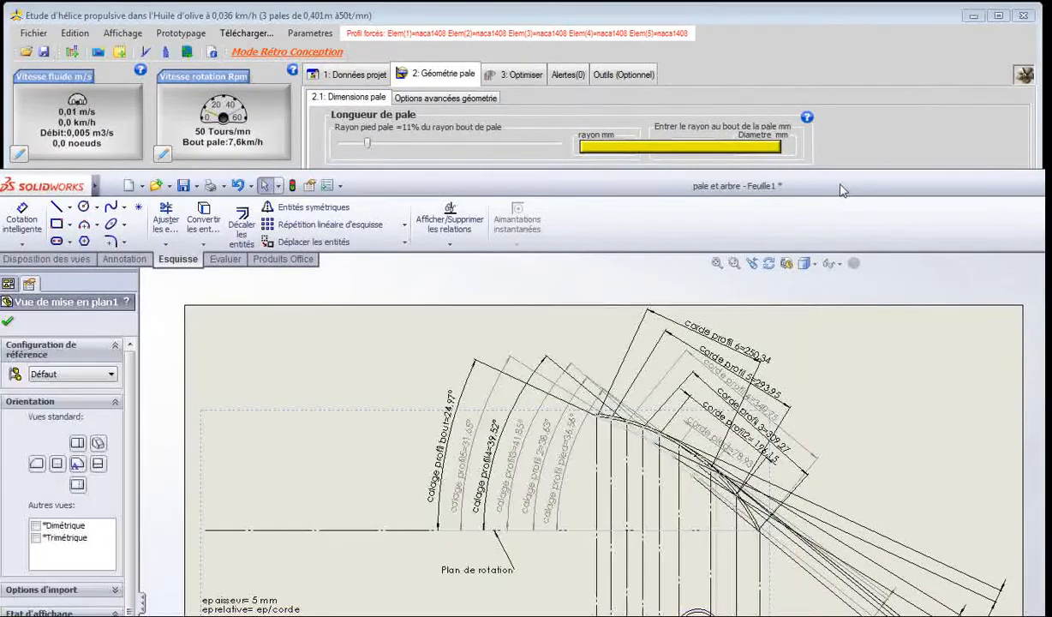
left_click_drag(841, 190, 1051, 256)
left_click_drag(929, 16, 556, 0)
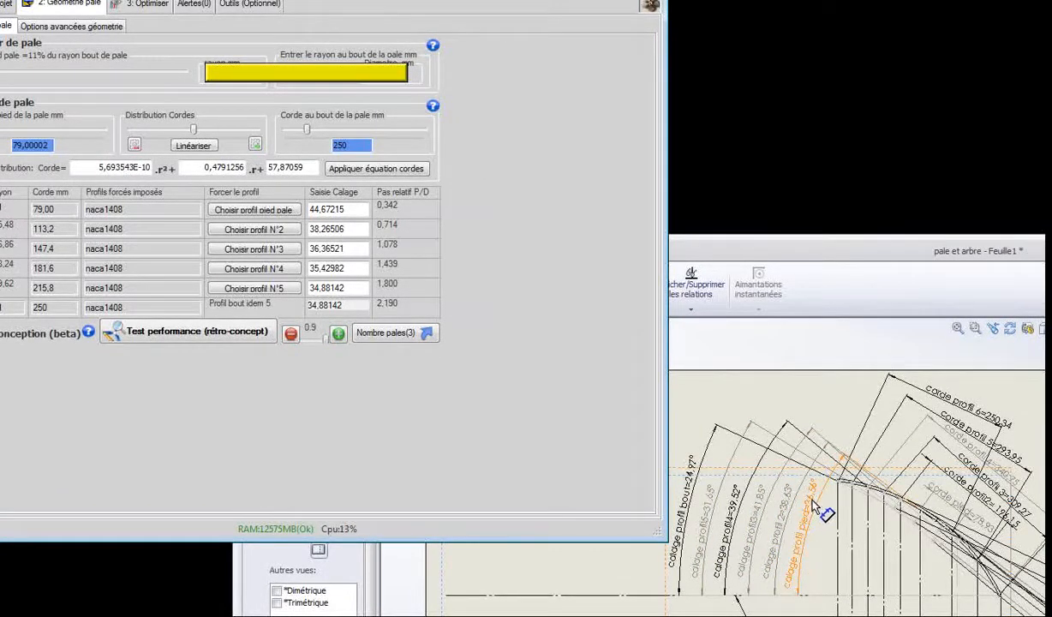
Set the pitch angles to 36,5 for the root profile, 38,6 for profile 2 and 42 for profile 3
left_click_drag(345, 207, 285, 201)
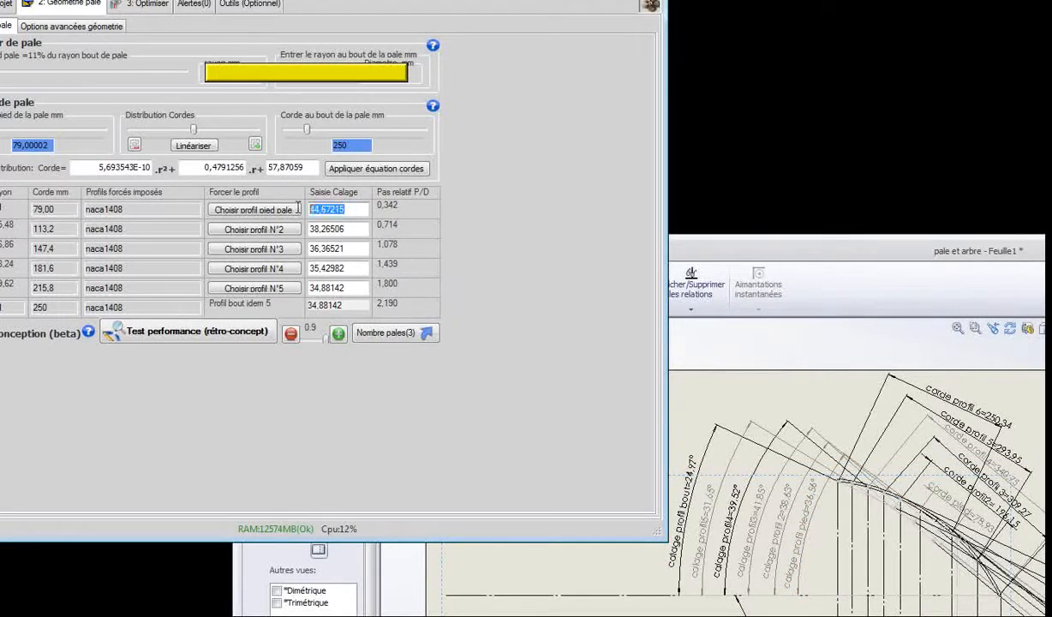
type("36,5")
left_click_drag(351, 229, 323, 228)
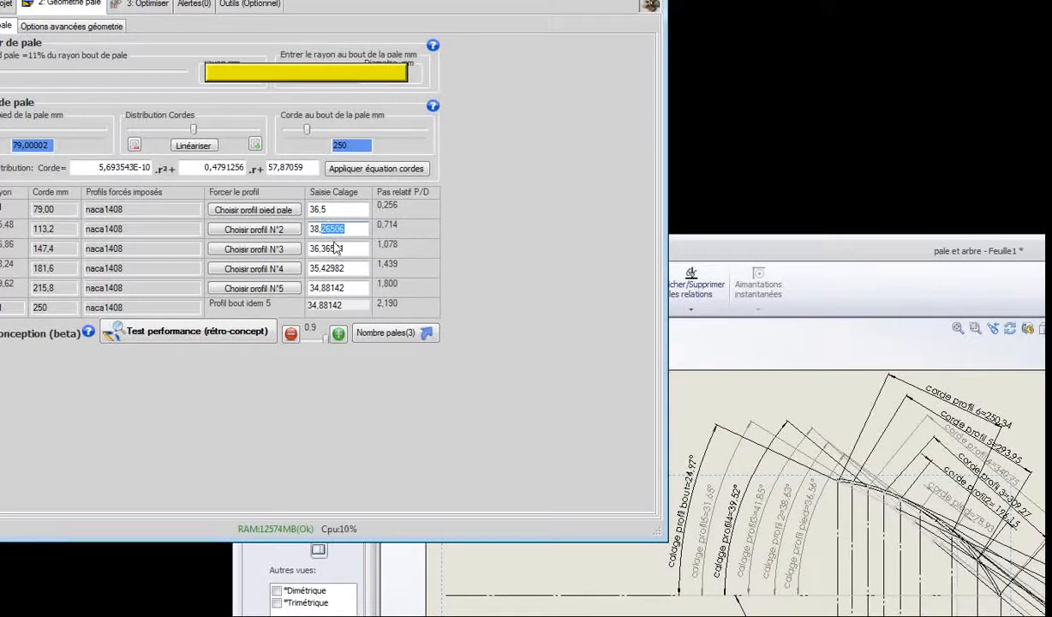
type("6")
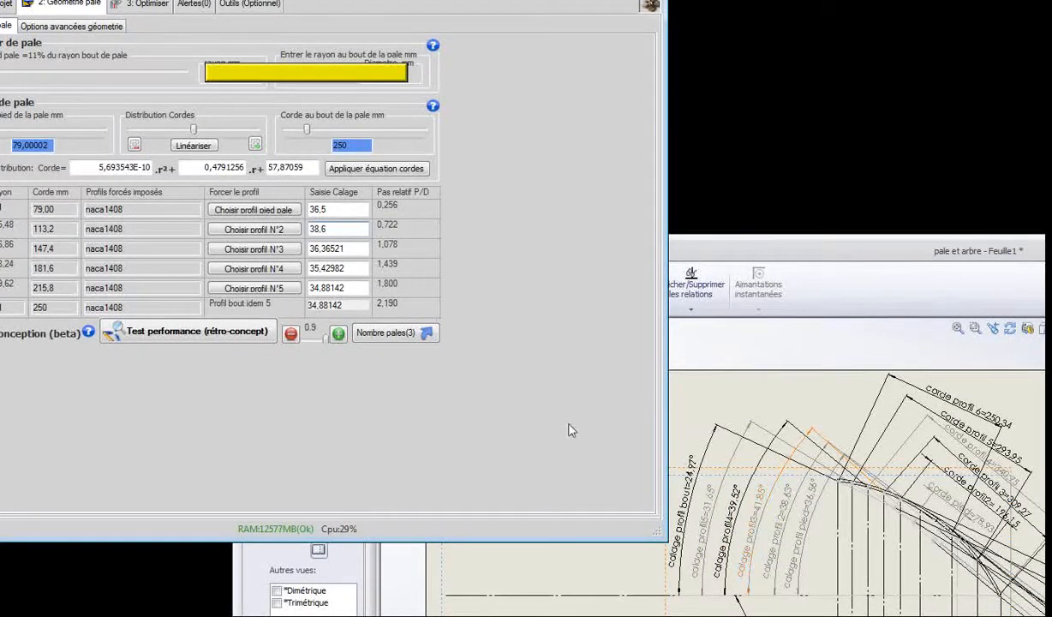
left_click_drag(347, 247, 319, 248)
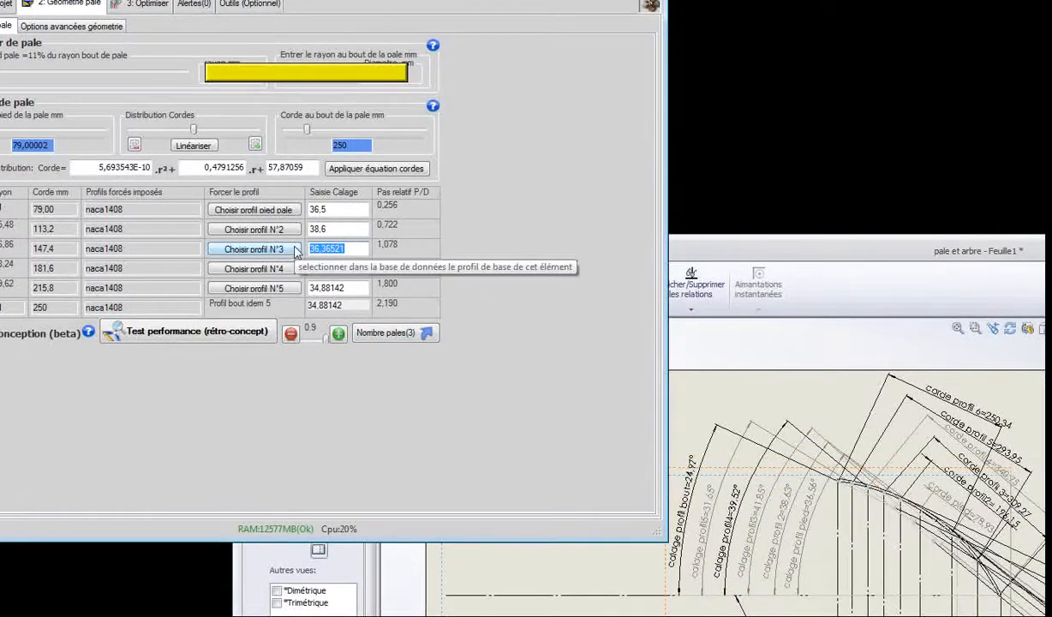
type("42")
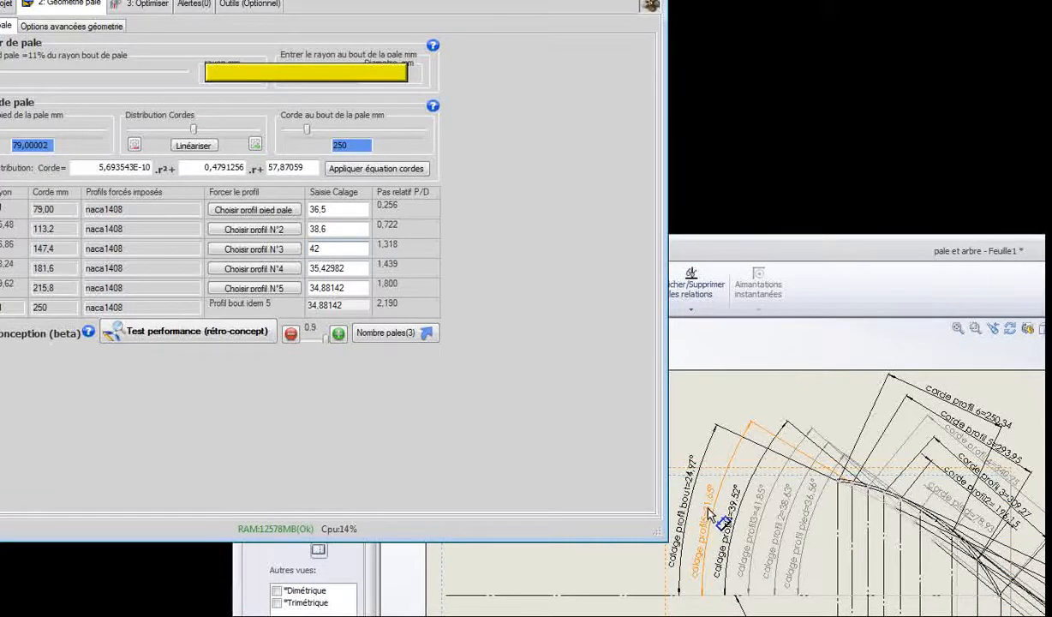
Set the pitch angles to 39,5 for profile 4 and 31 for profile 5 and the blade tip
left_click_drag(341, 268, 301, 270)
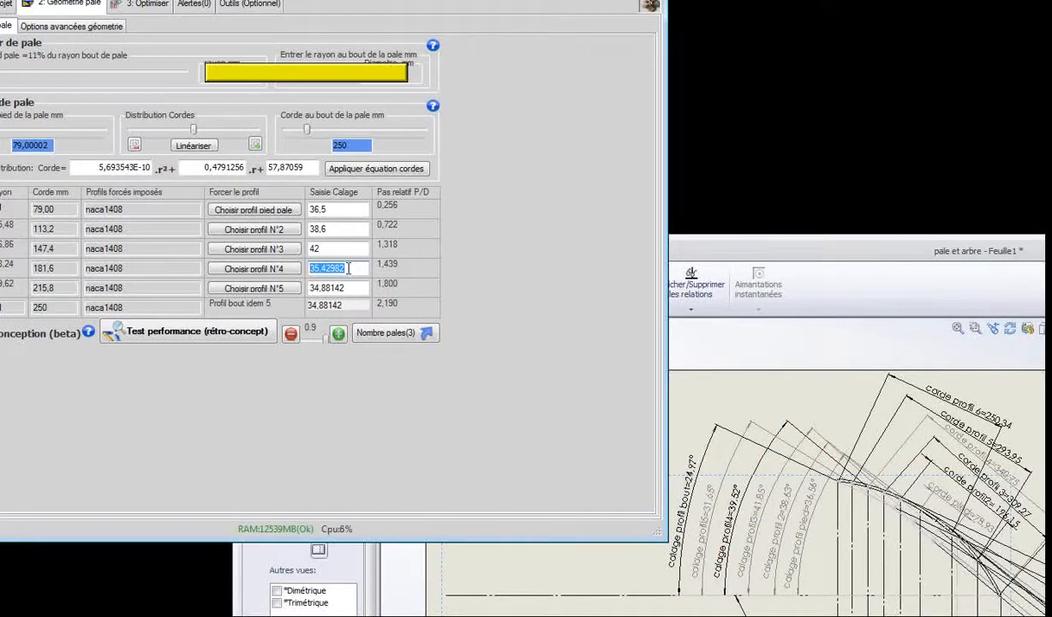
type("39,5")
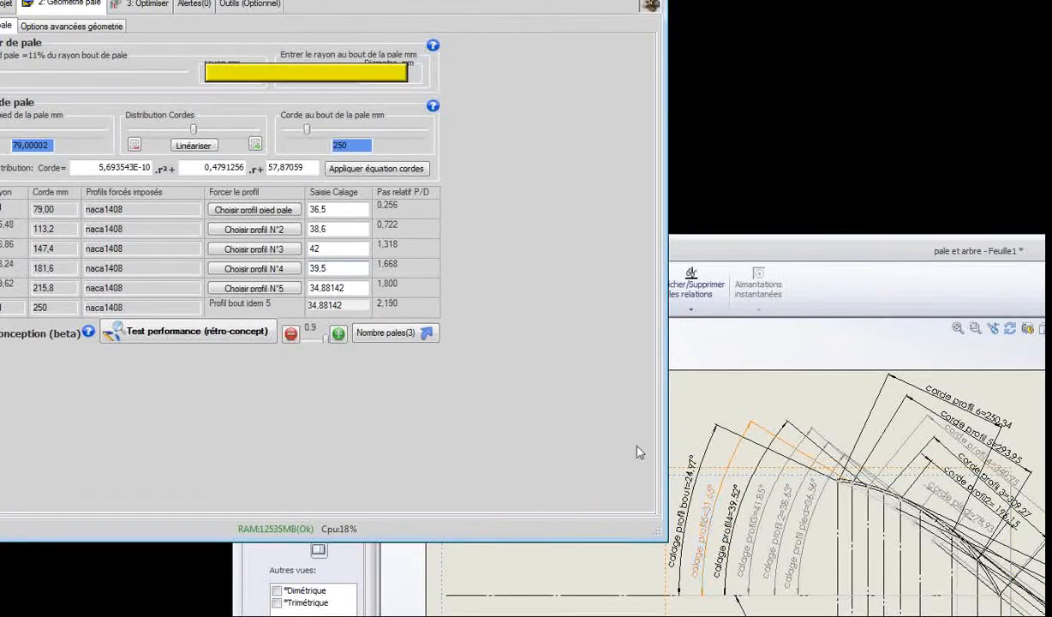
left_click(343, 286)
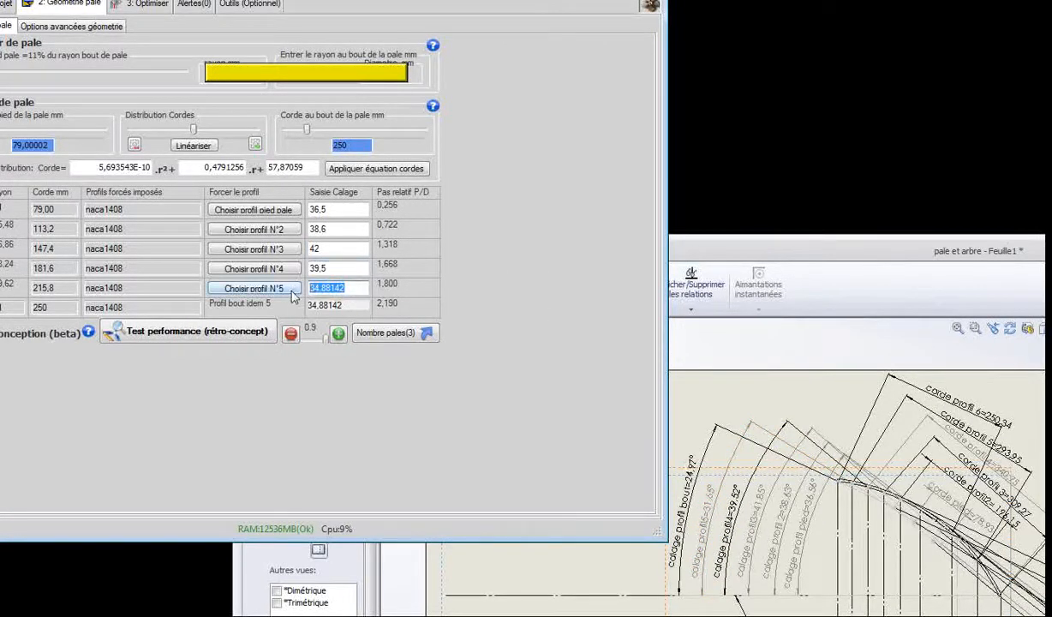
type("31")
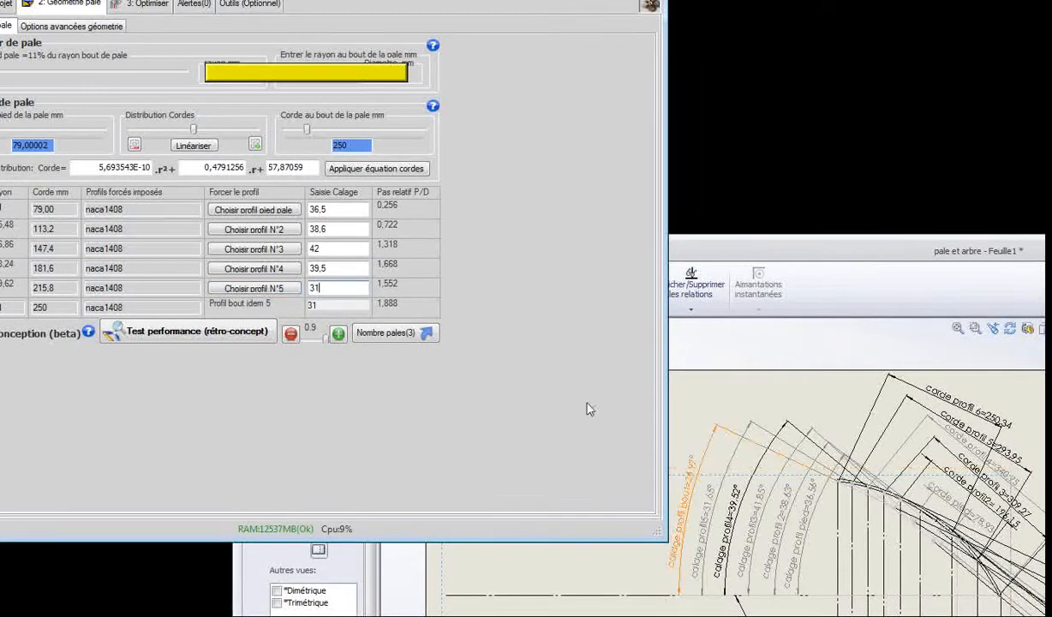
left_click(339, 305)
double_click(316, 306)
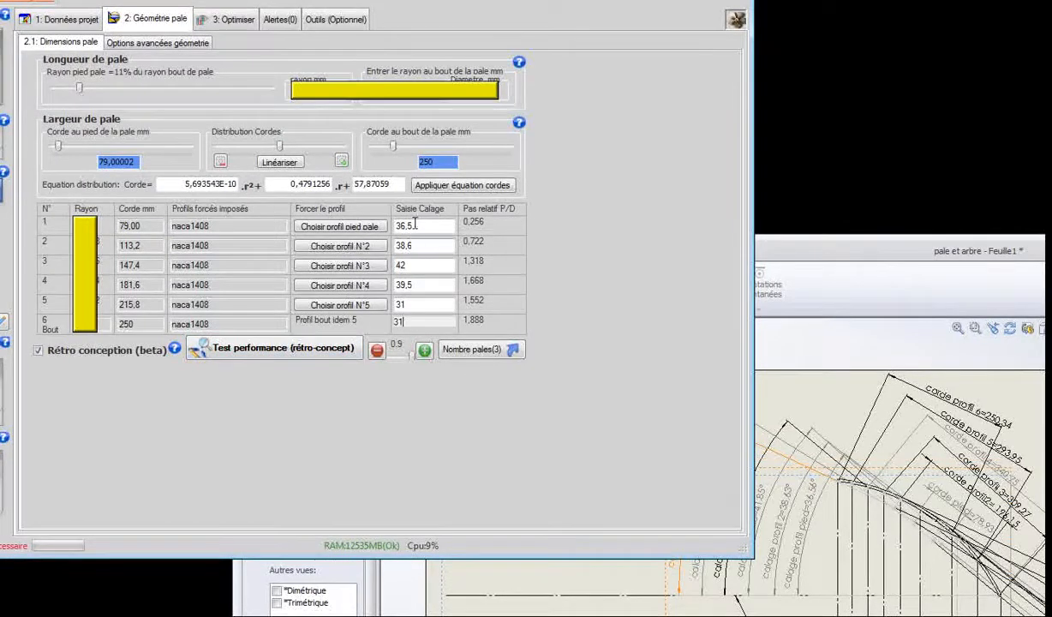
Run the retro-design performance test and examine the resulting propeller in the 3D prototype from another angle
left_click(280, 348)
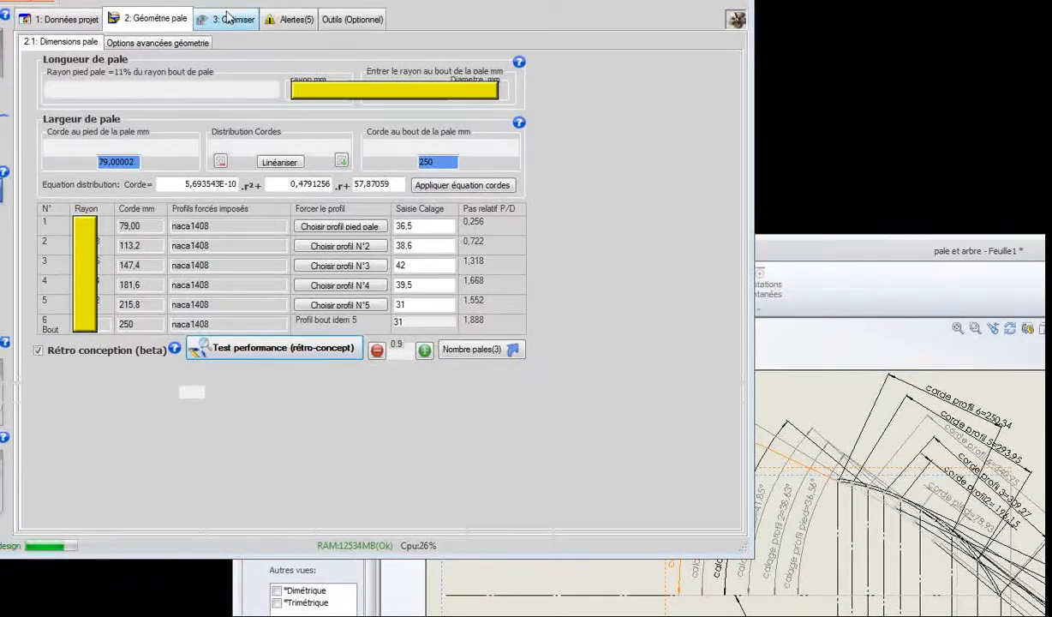
left_click(228, 18)
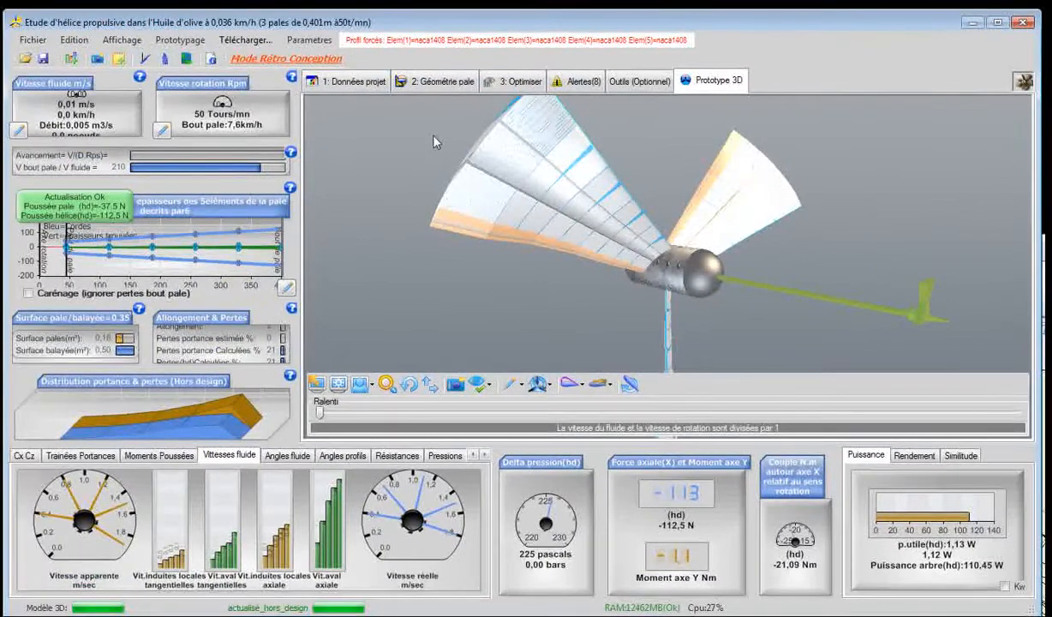
left_click(410, 384)
left_click_drag(469, 266, 510, 313)
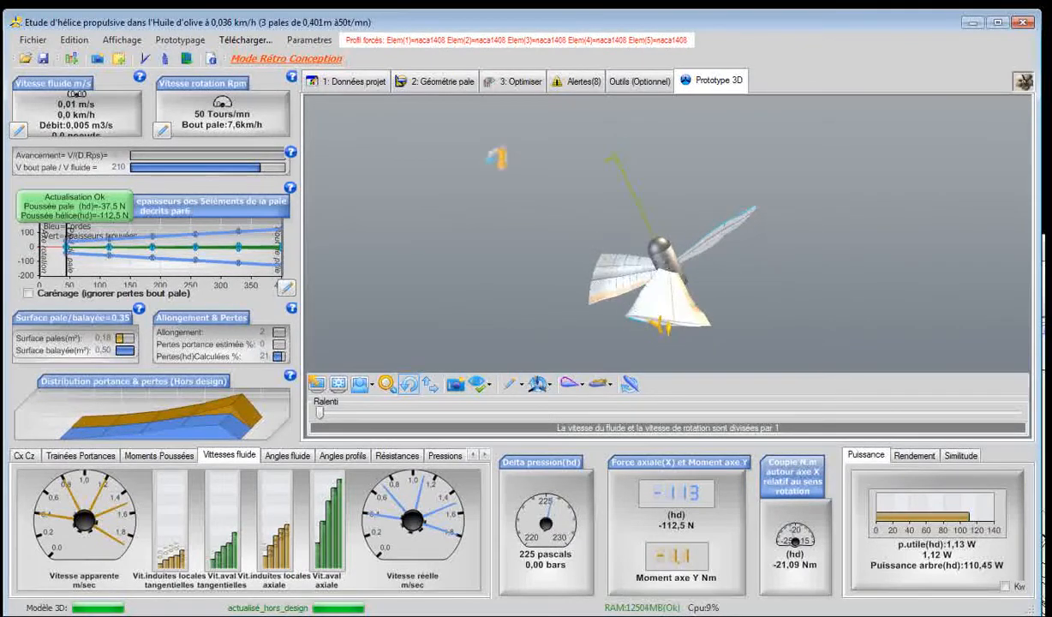
Move the blade's straight generatrix to 18% of the chord from the leading edge
left_click(435, 83)
left_click(430, 106)
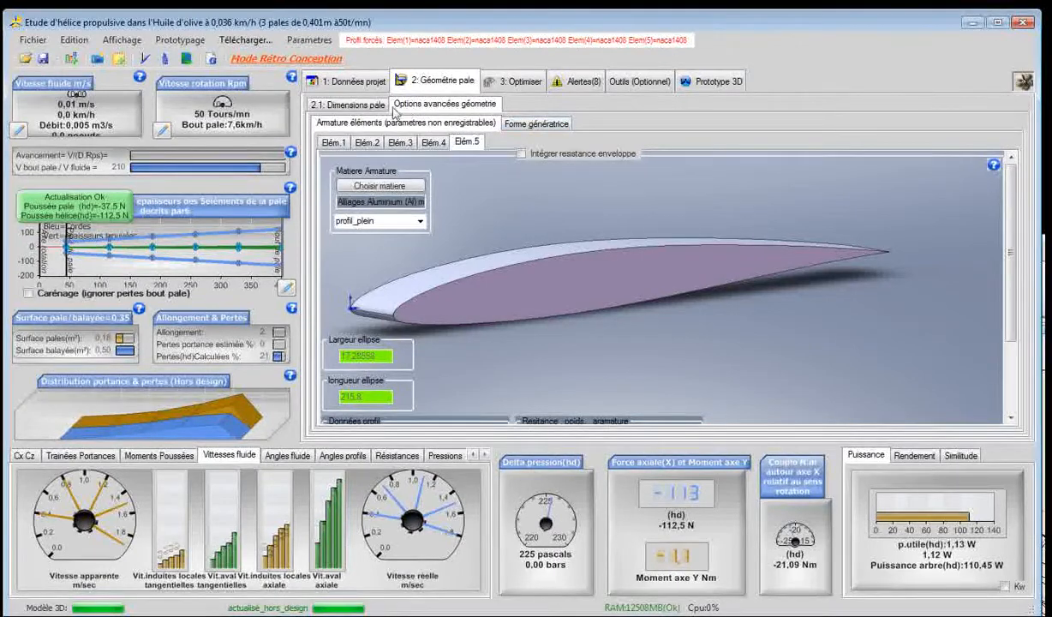
left_click(520, 125)
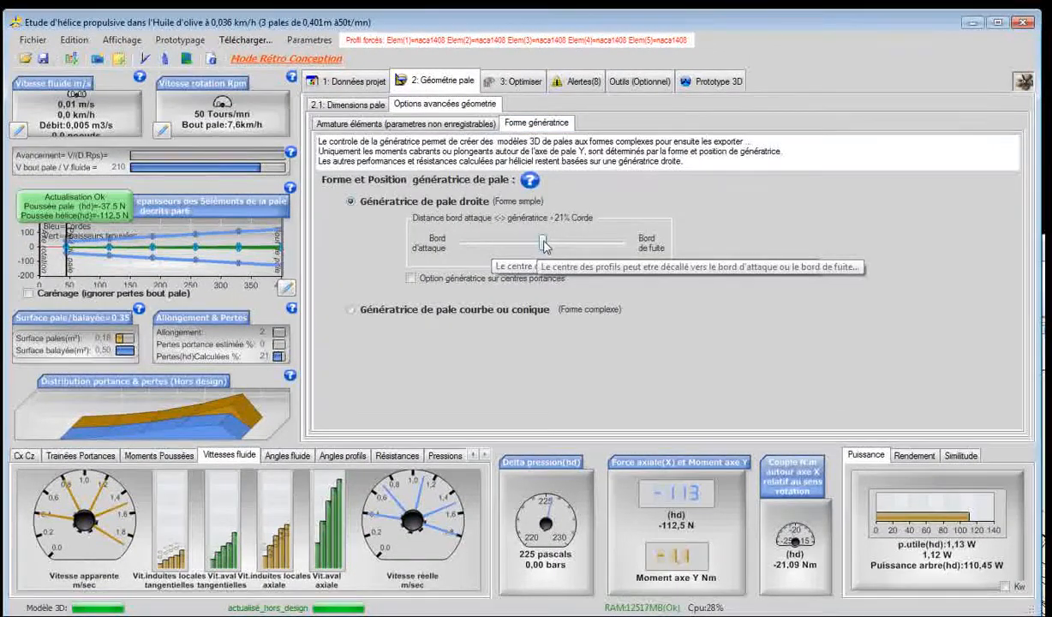
left_click_drag(544, 247, 495, 248)
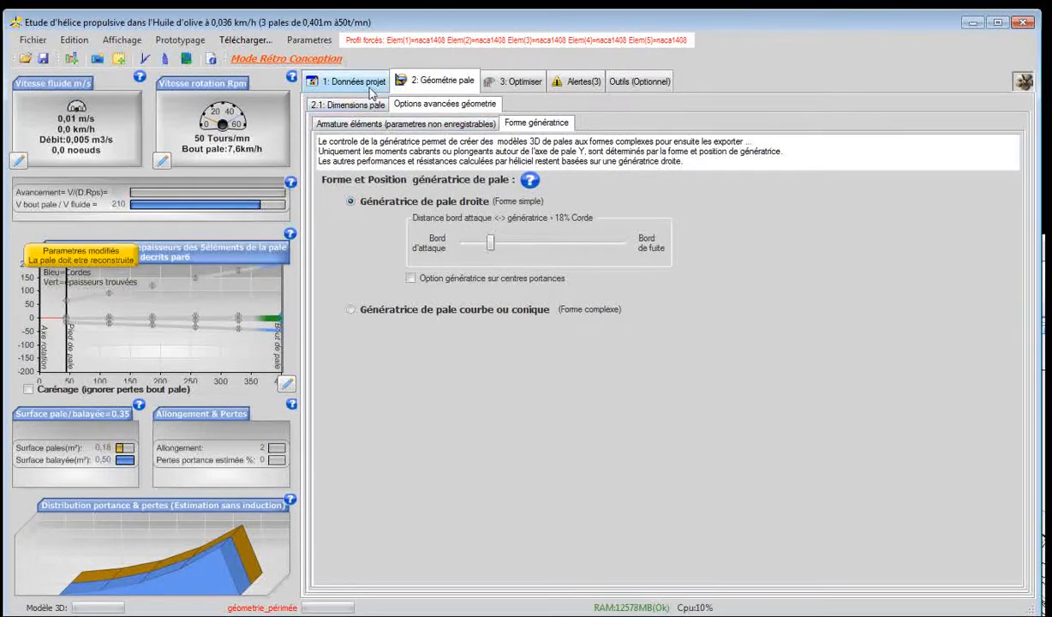
Following the chord dimensions in the SolidWorks drawing, adjust the chord distribution to 219,32, 306,58, 340,78 and 321,92 mm for profiles 2 to 5
left_click(349, 103)
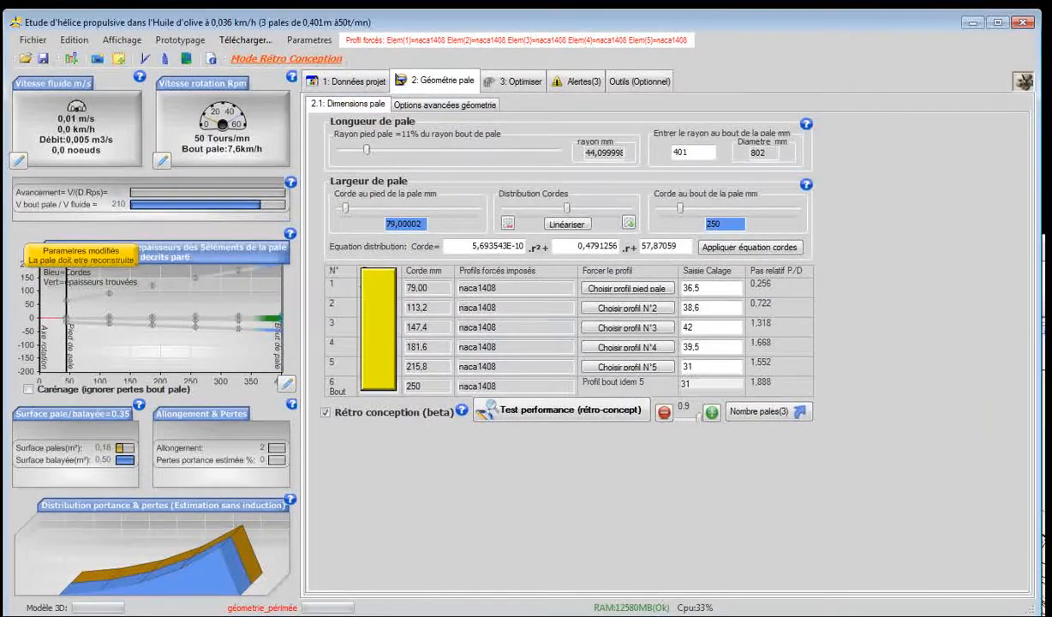
left_click(1044, 255)
left_click_drag(976, 251, 995, 0)
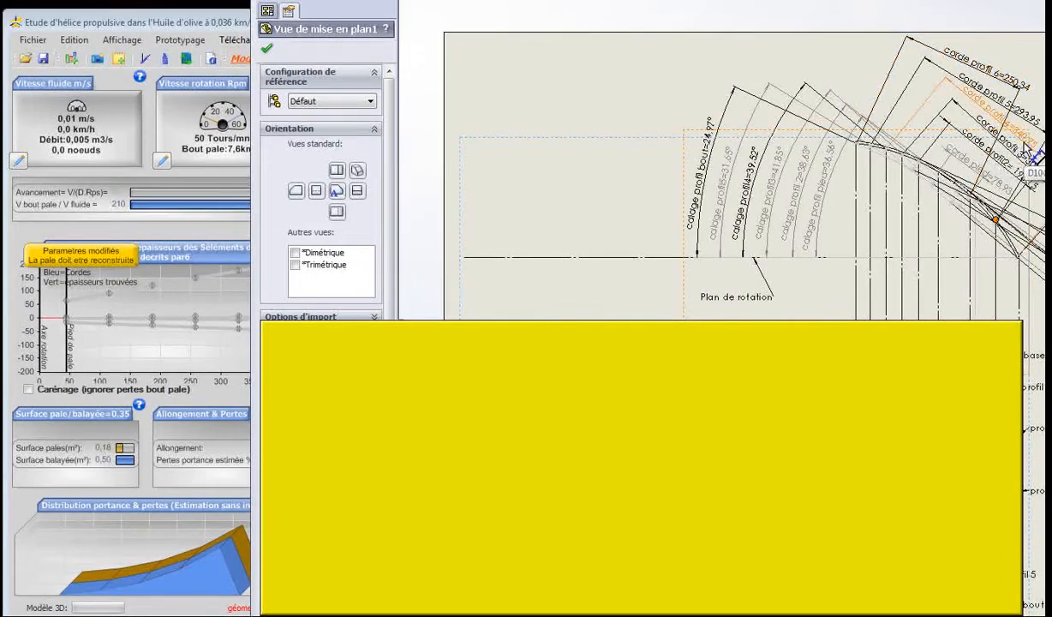
scroll(977, 129, "down", 5)
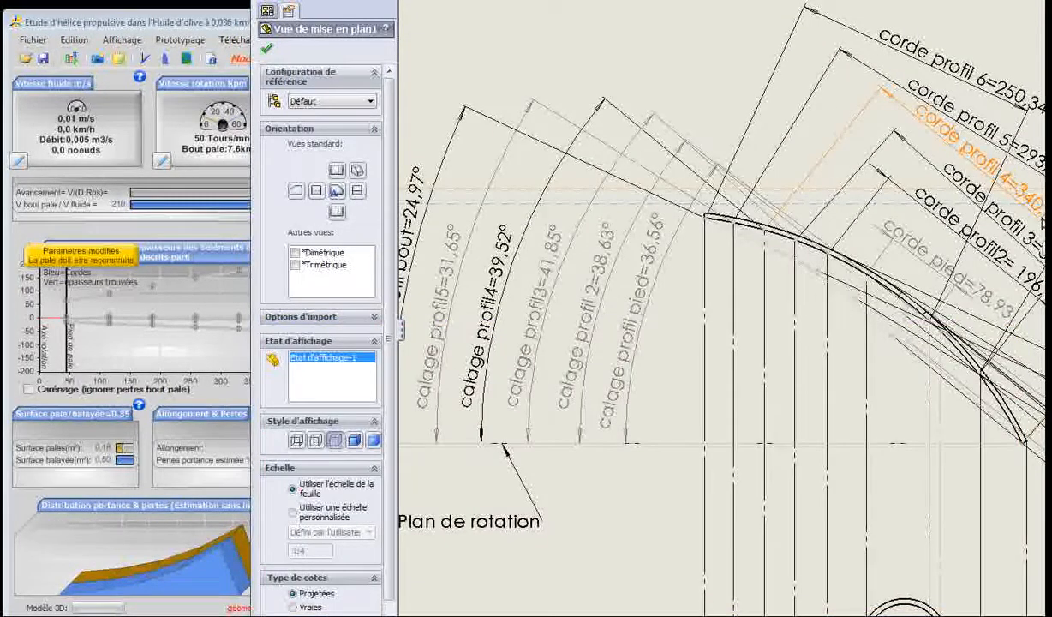
scroll(957, 387, "up", 2)
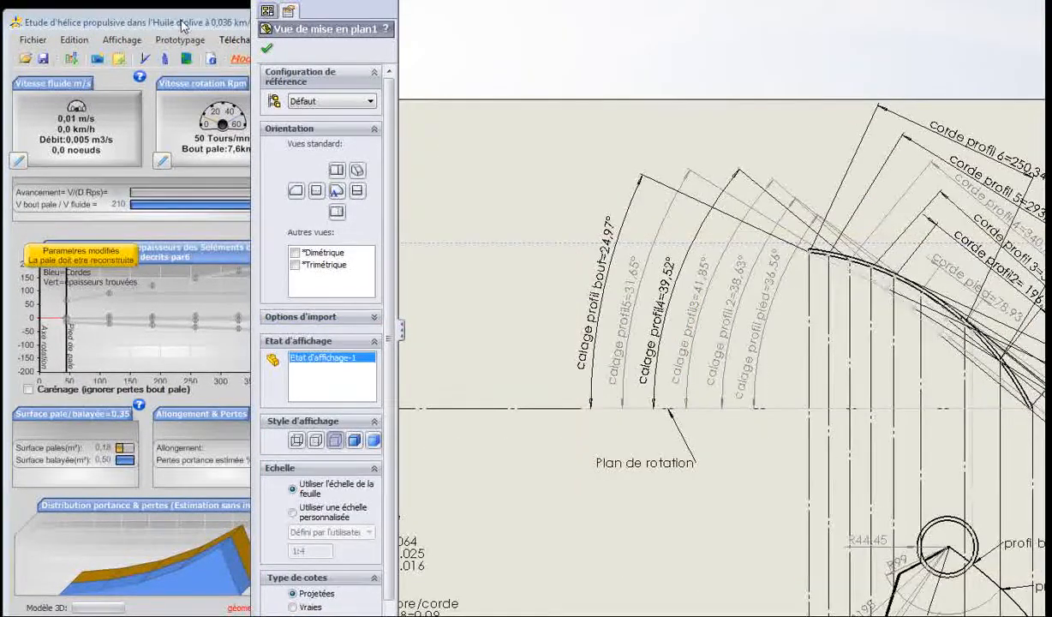
left_click(174, 23)
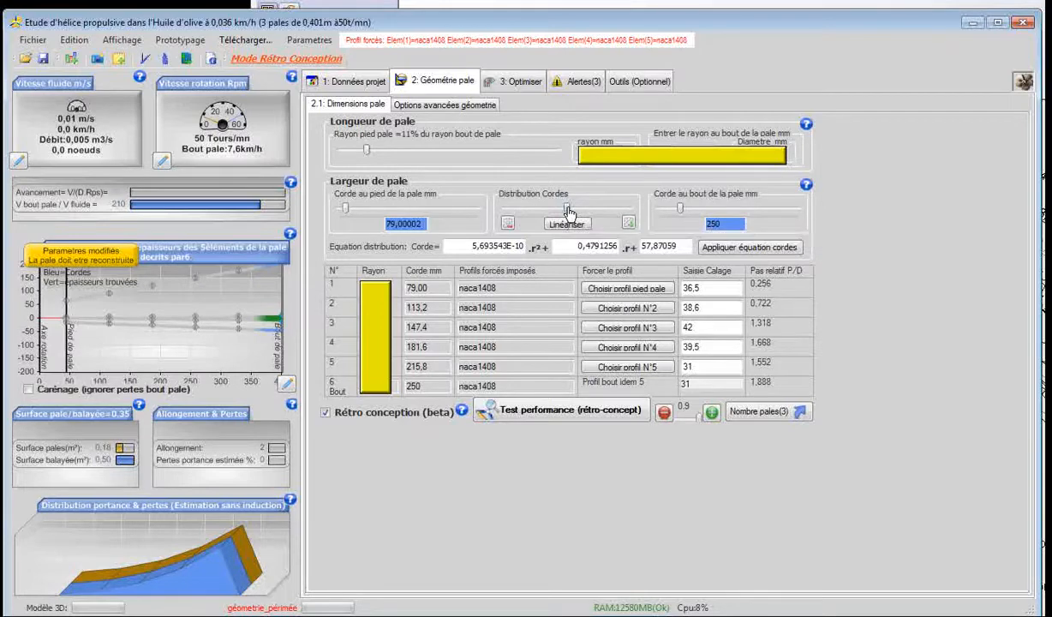
left_click_drag(567, 209, 590, 208)
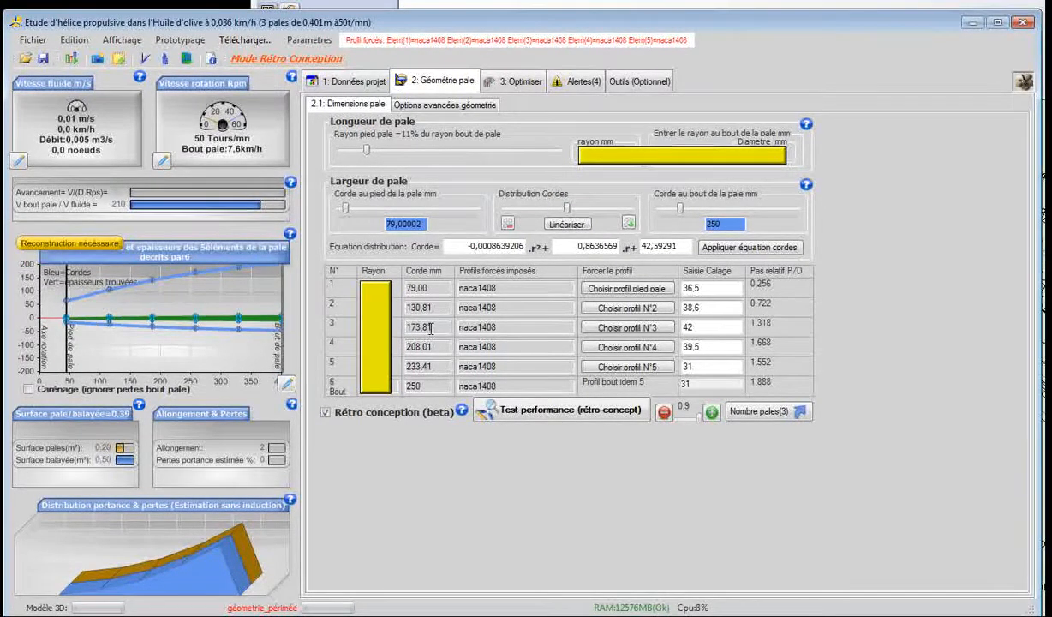
left_click_drag(567, 208, 595, 211)
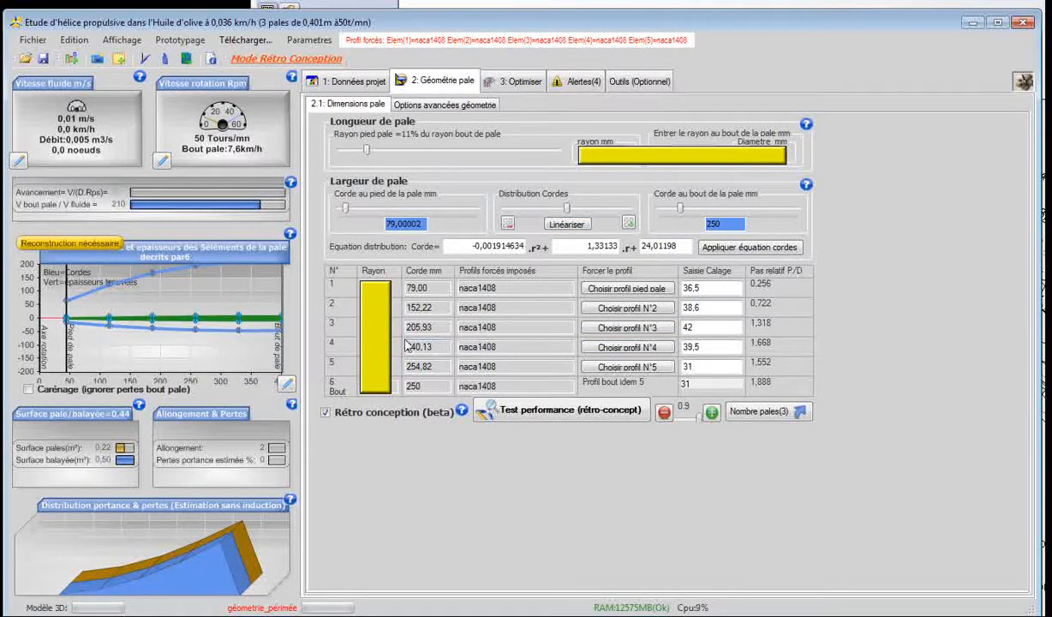
left_click_drag(567, 210, 610, 212)
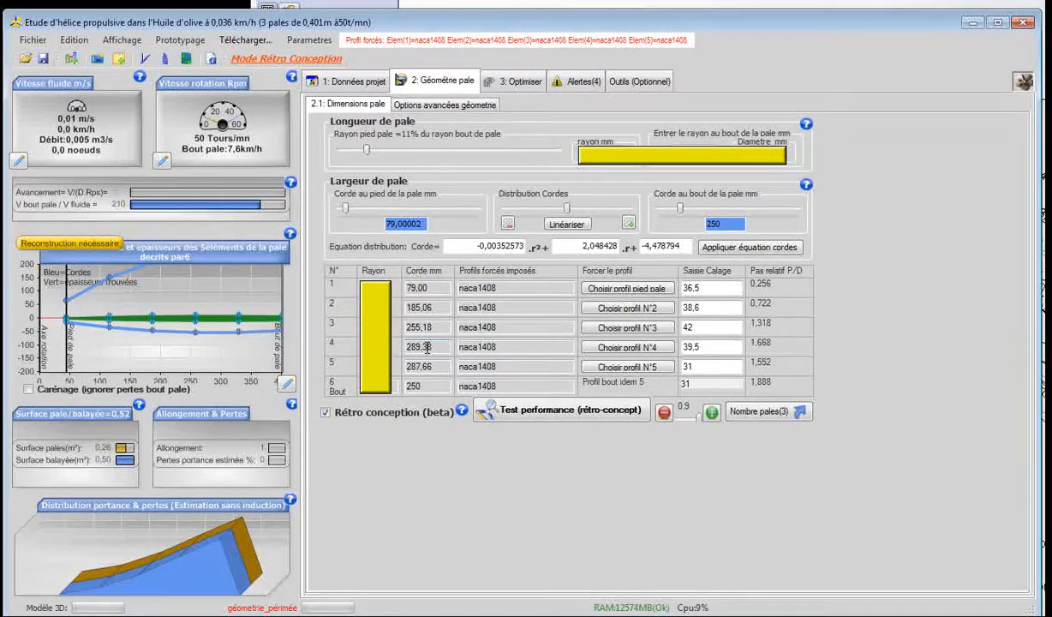
mouse_move(567, 210)
left_mouse_down()
mouse_move(599, 209)
mouse_move(568, 210)
mouse_move(583, 212)
left_mouse_up()
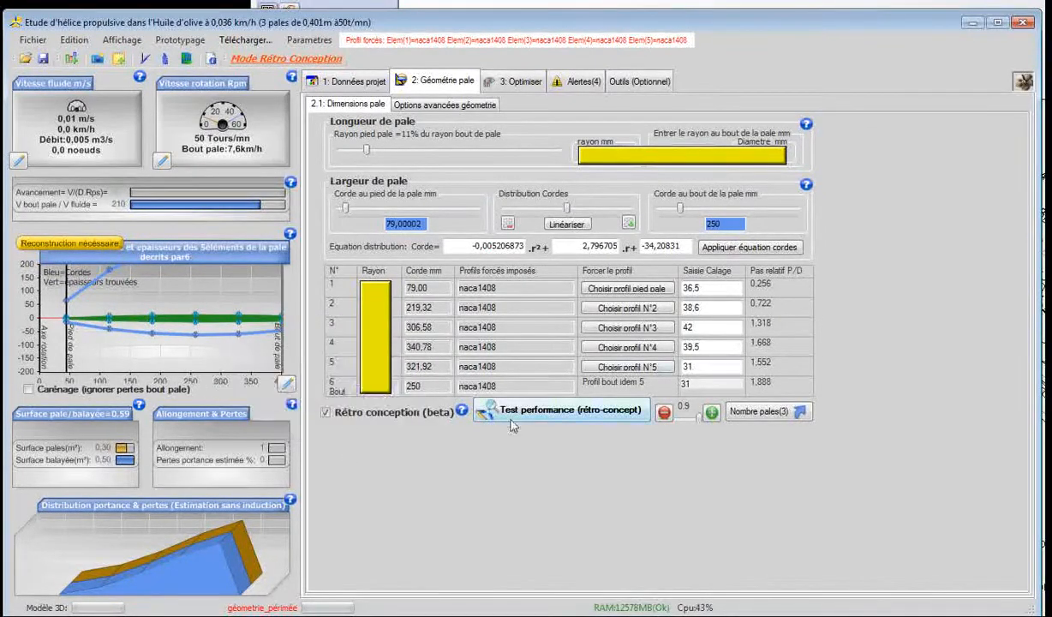
Compare the chords with the SolidWorks drawing and run the retro-design performance test on the modified blade
left_click(1044, 506)
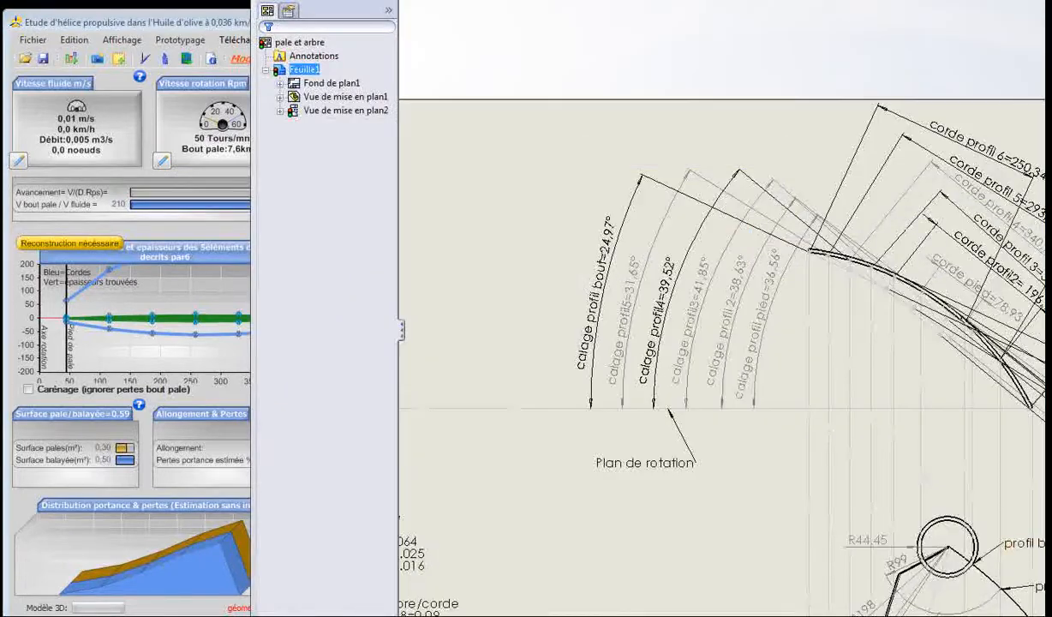
scroll(1014, 544, "down", 1)
scroll(1014, 545, "up", 2)
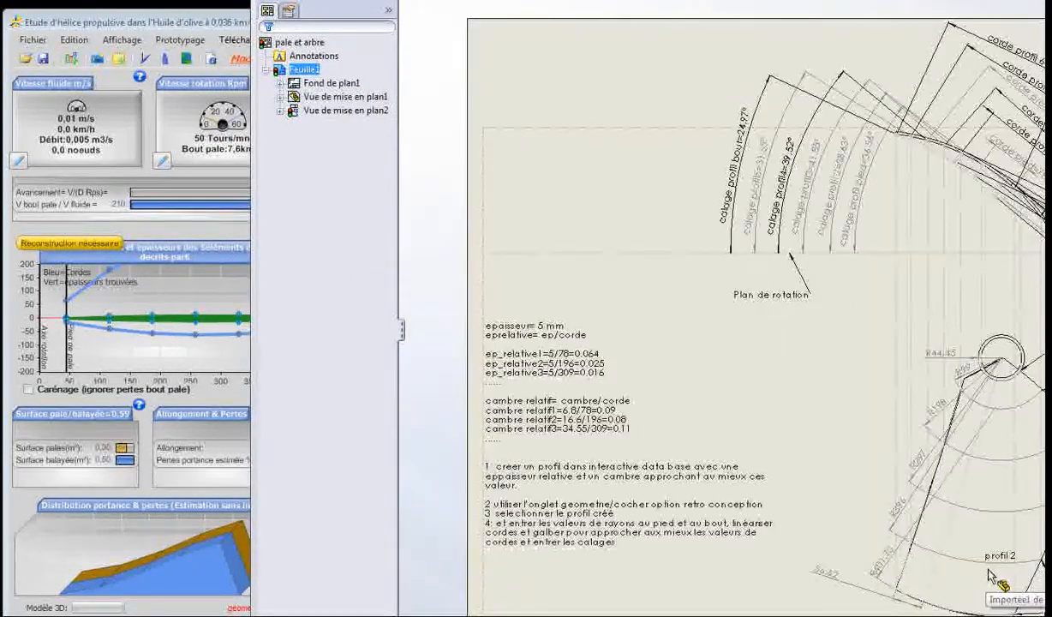
left_click(230, 290)
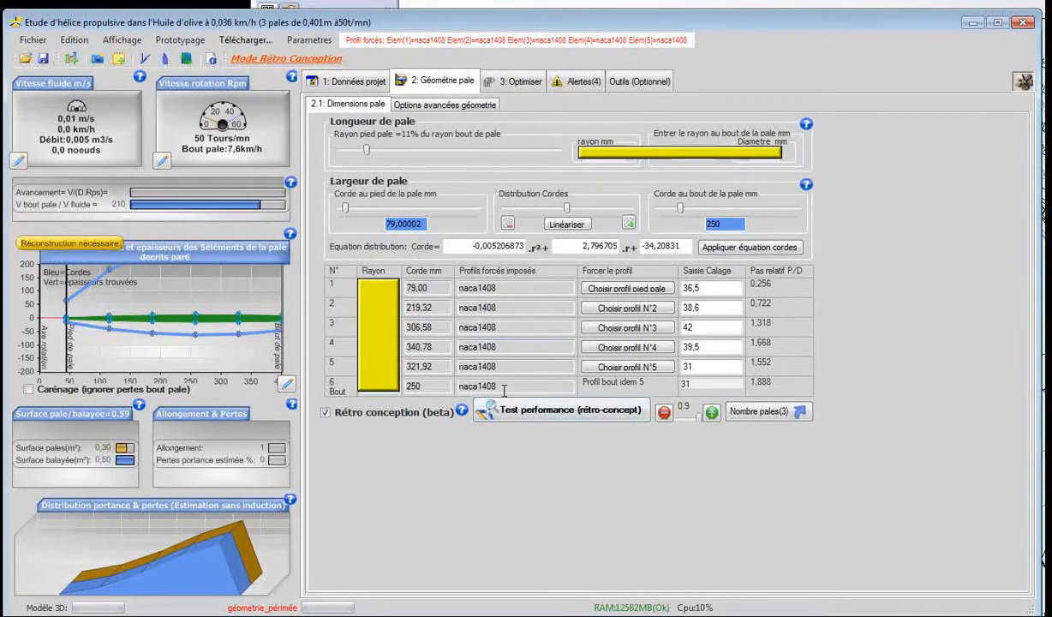
left_click(539, 420)
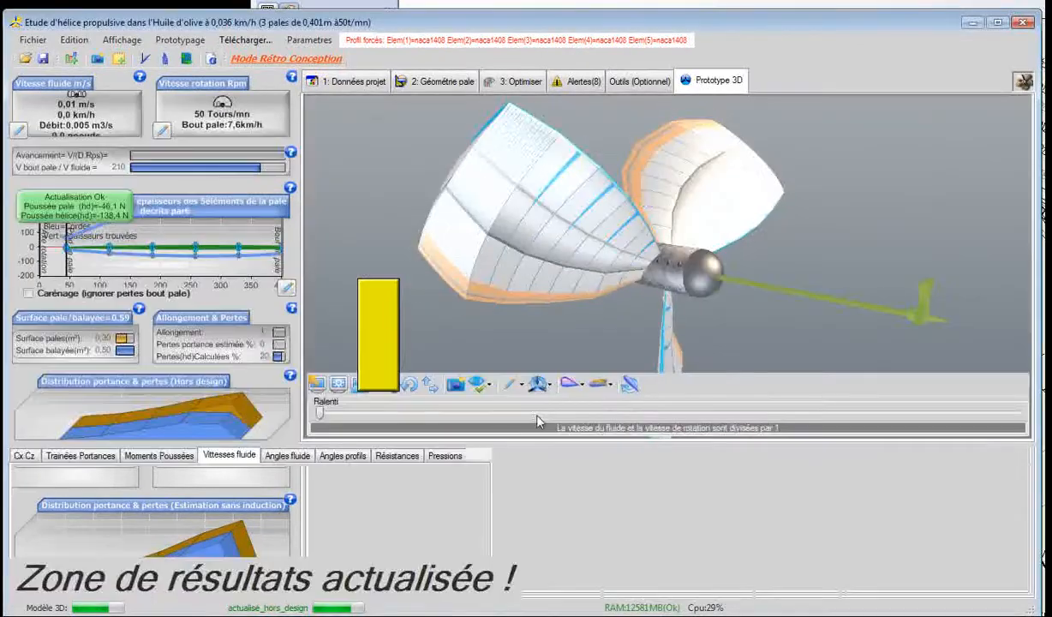
left_click(410, 387)
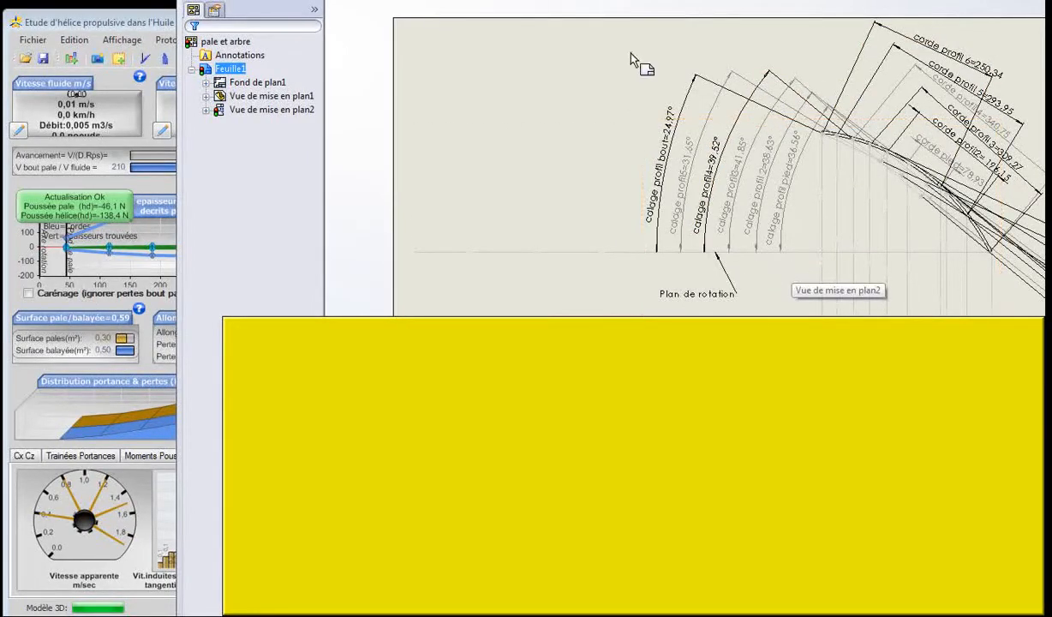
left_click(139, 20)
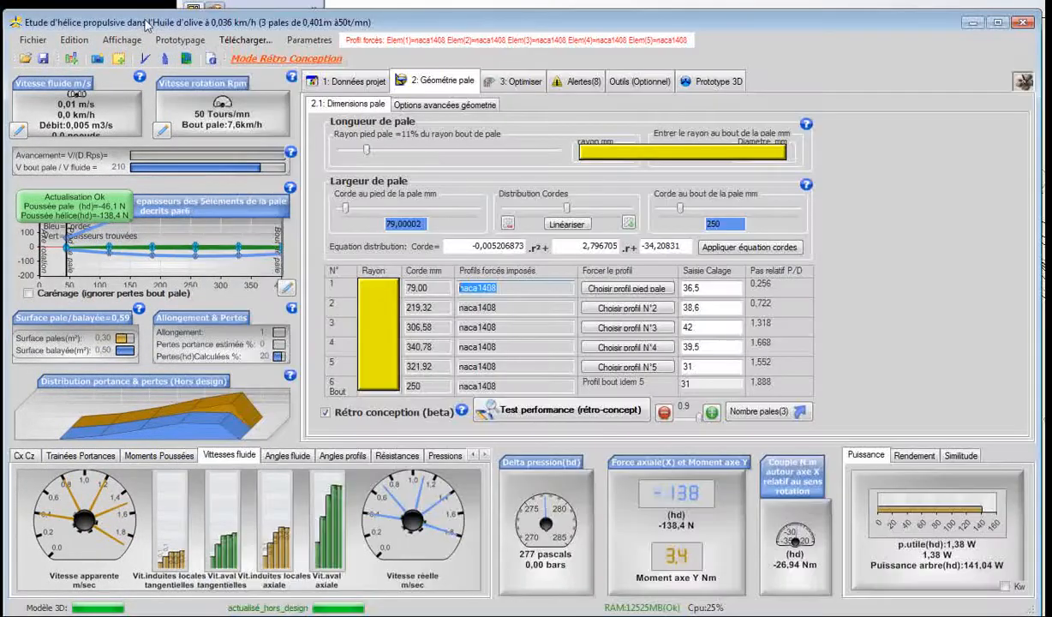
Sort the profile database by thickness and force profile naca8503 as the base profile of blade element 1
left_click(626, 289)
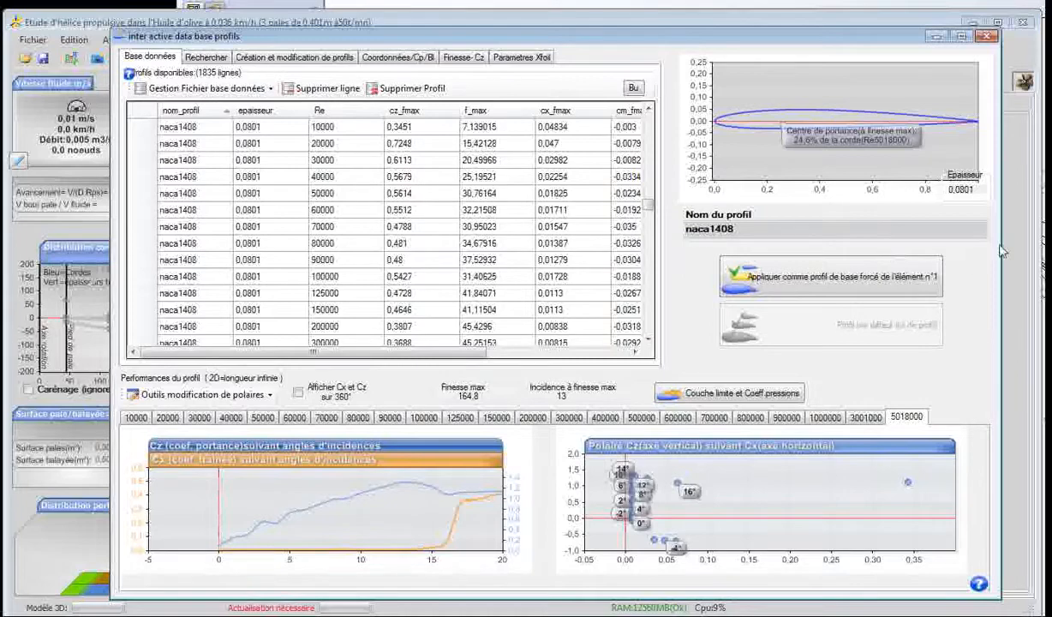
left_click_drag(648, 205, 649, 124)
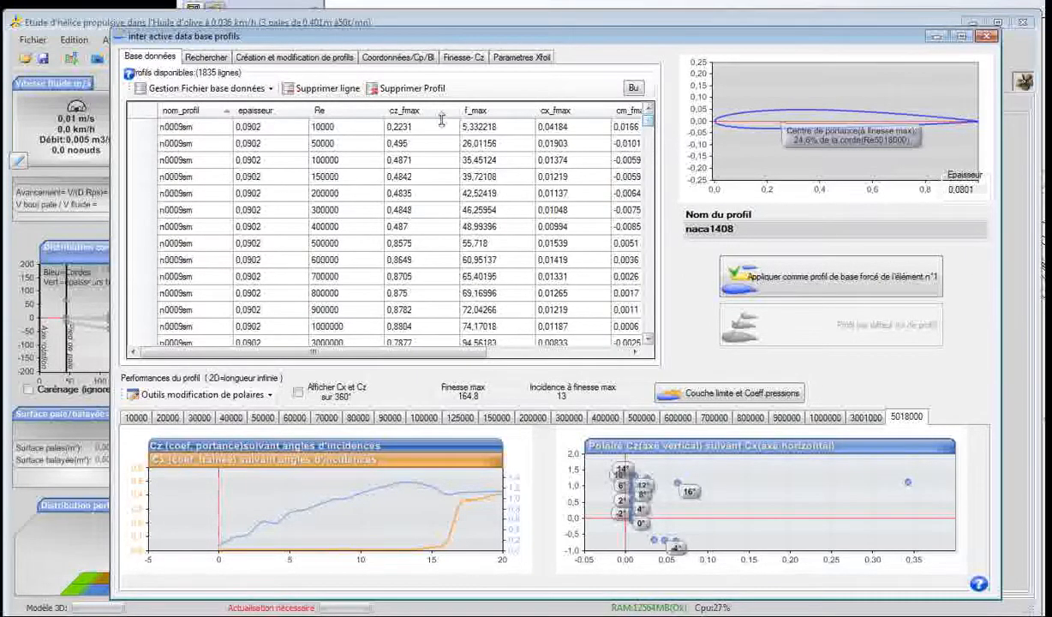
left_click(274, 113)
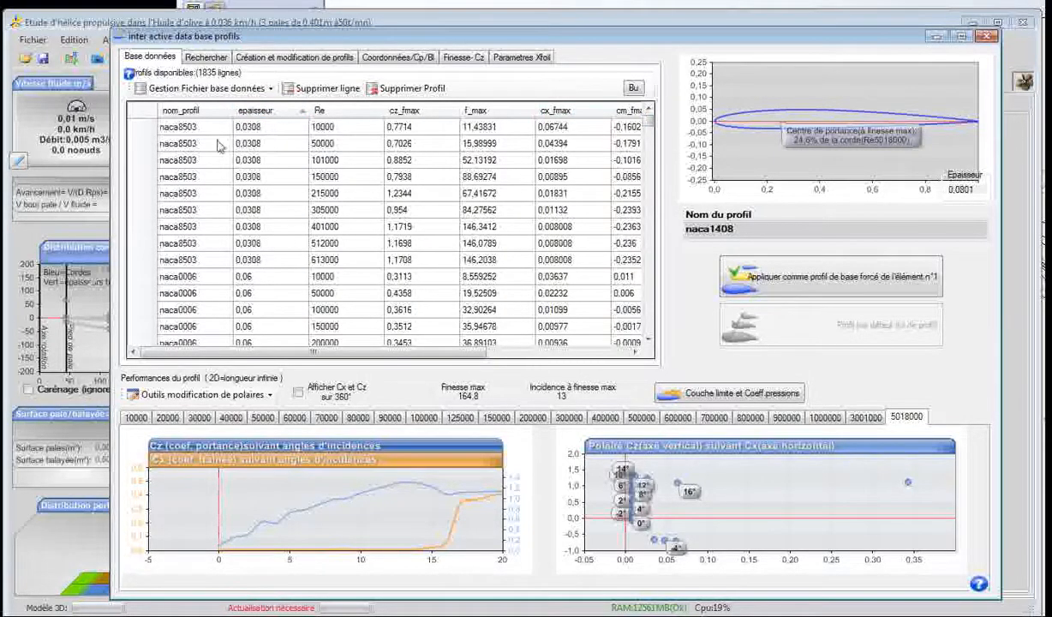
left_click(250, 145)
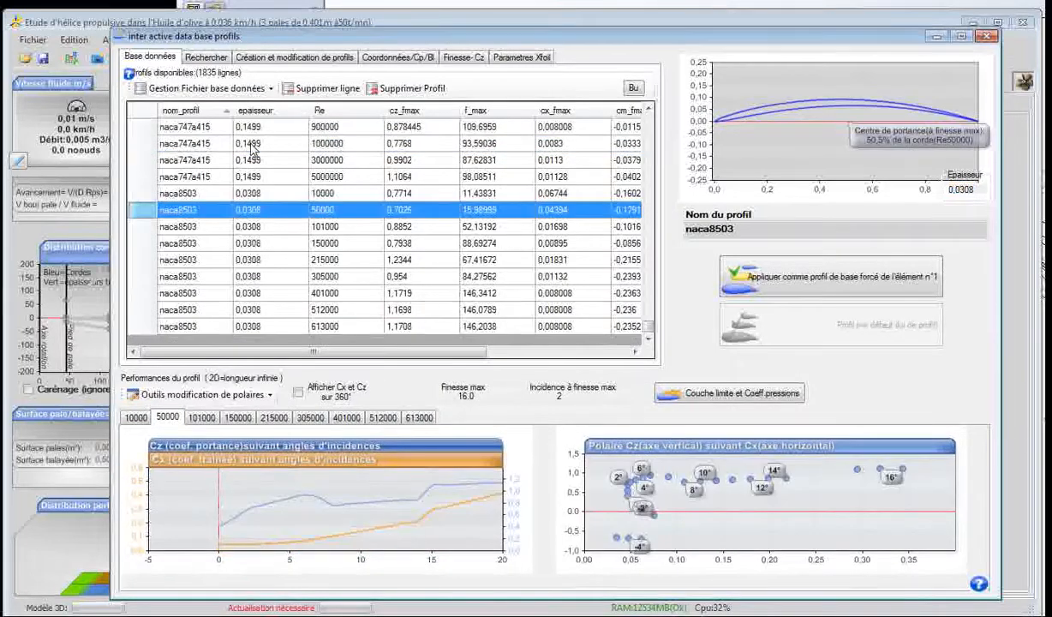
left_click_drag(747, 225, 690, 228)
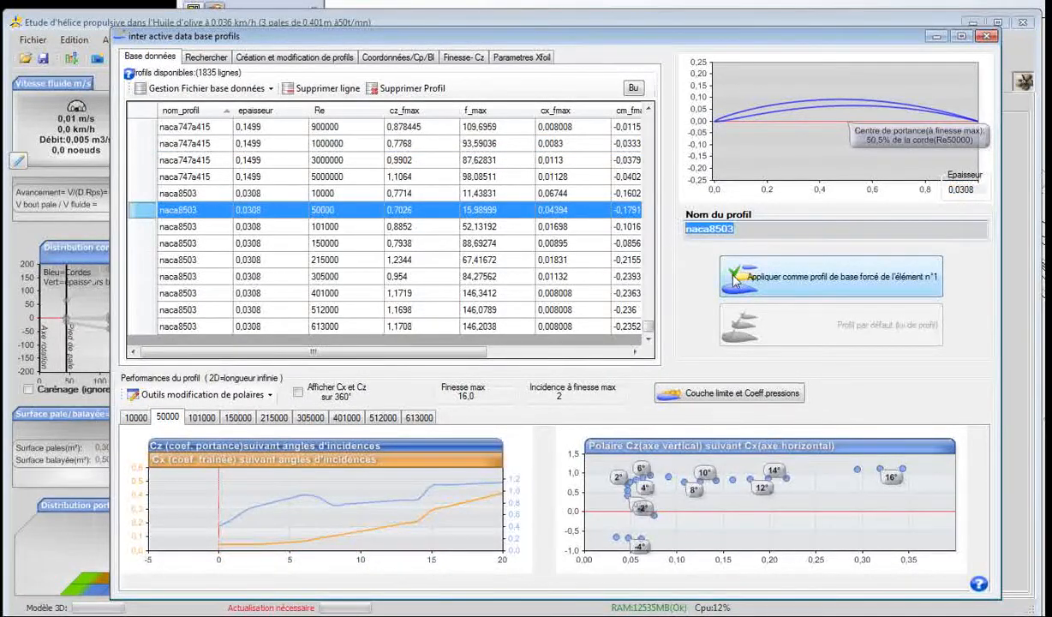
left_click(828, 293)
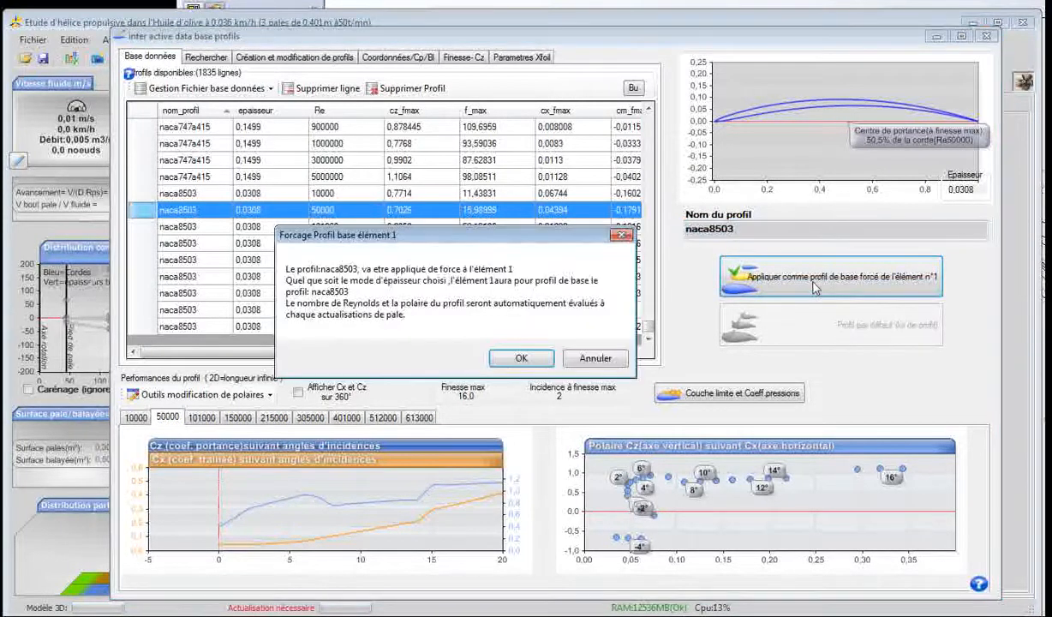
left_click(522, 357)
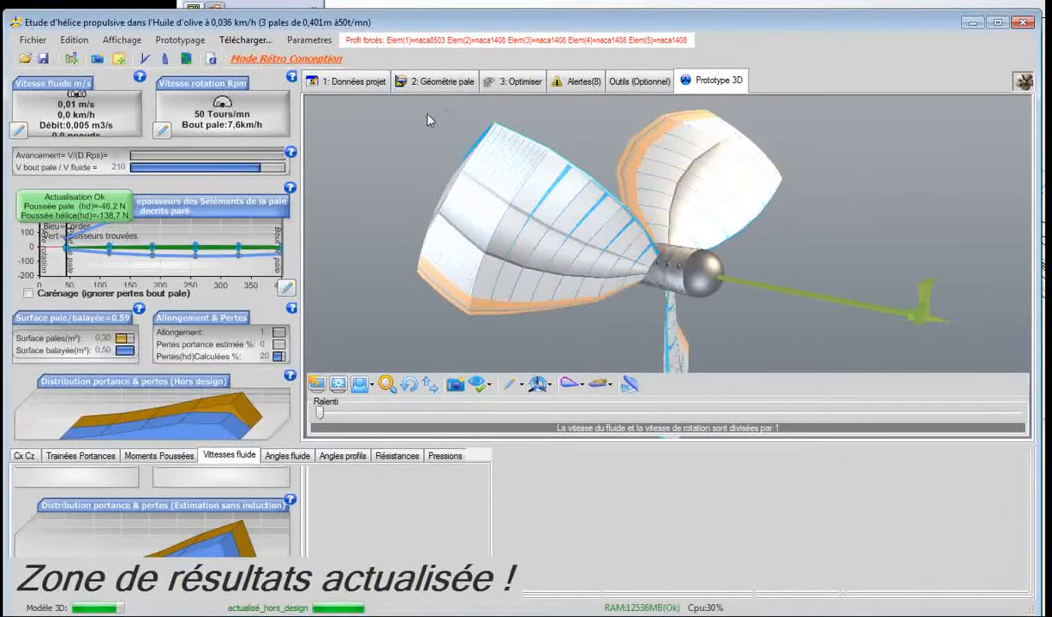
Force the thin cambered profile naca8503 as the base profile of blade element 2 as well
left_click(439, 80)
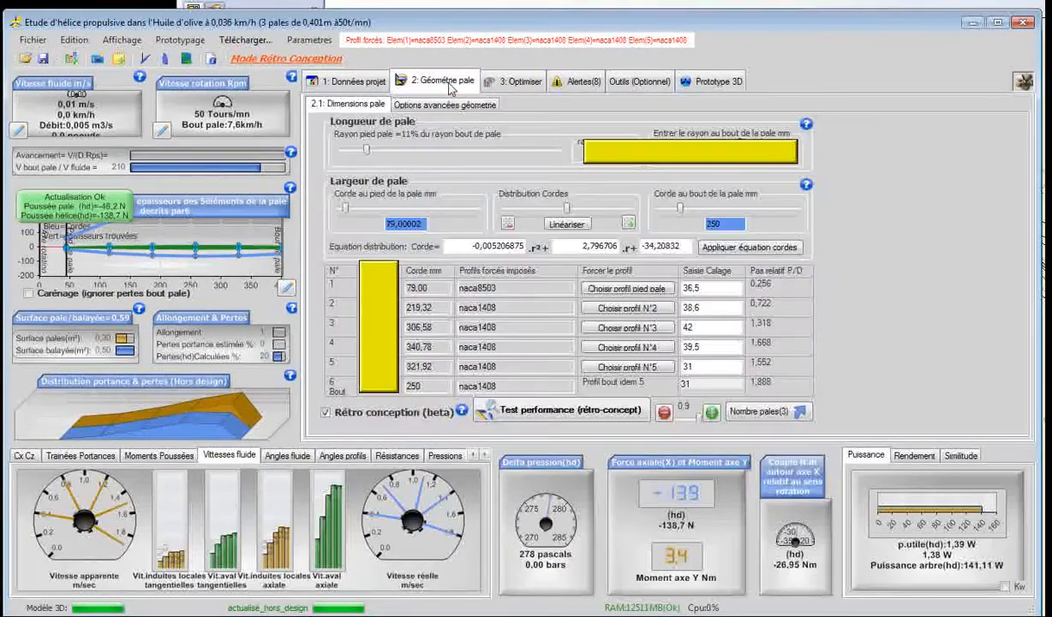
left_click(618, 311)
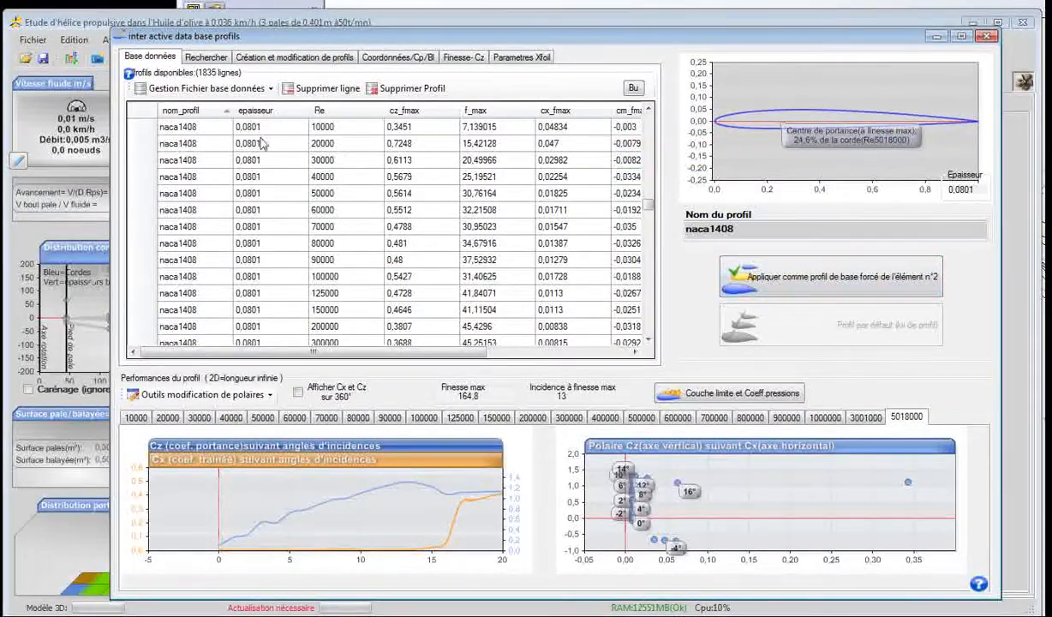
left_click_drag(648, 205, 646, 105)
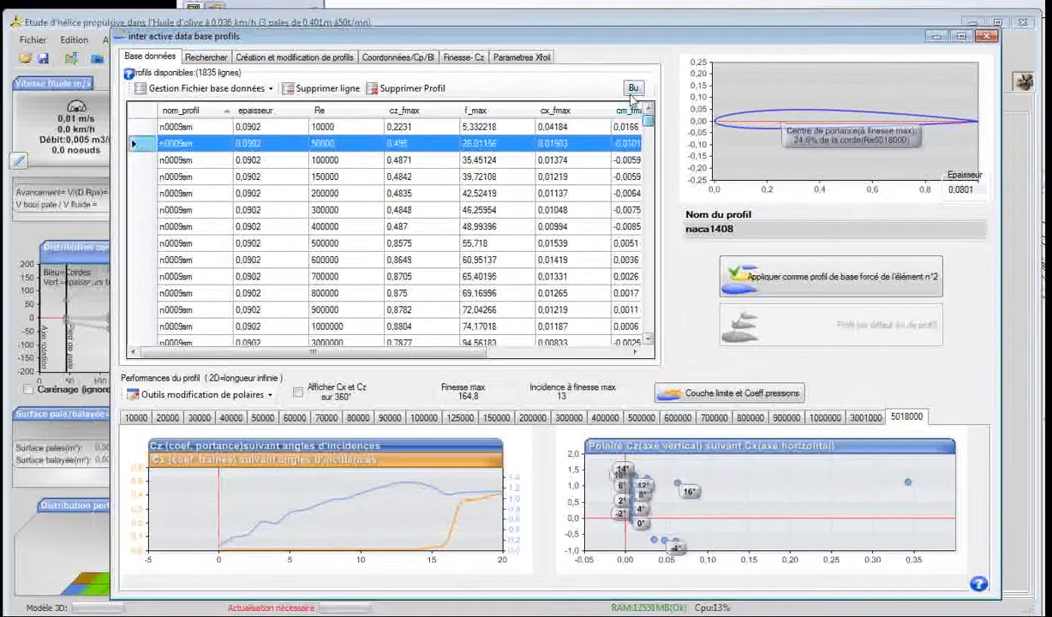
left_click(242, 112)
left_click(292, 144)
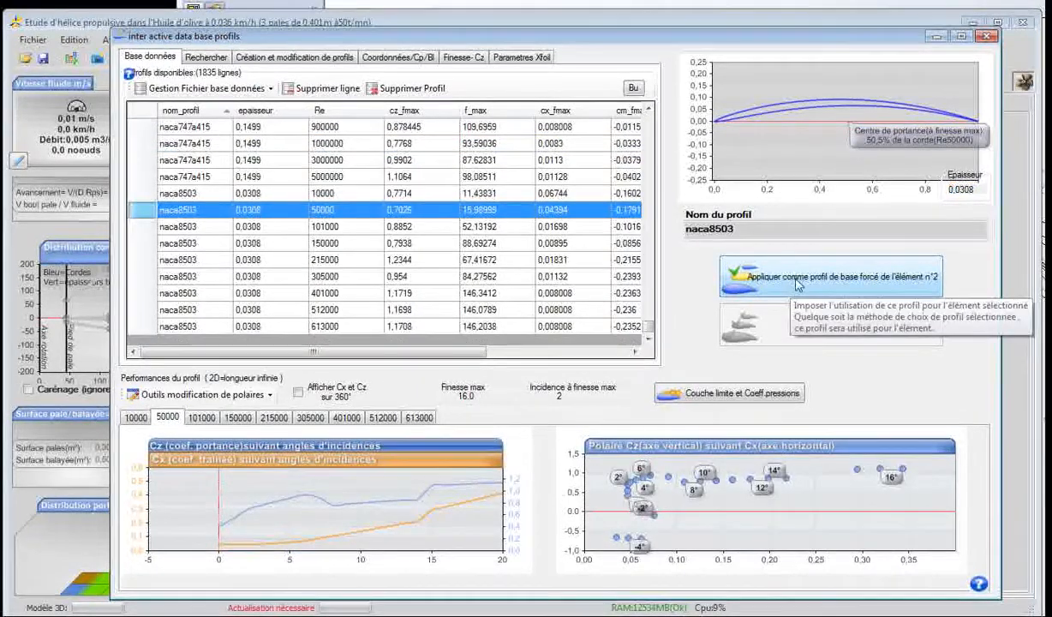
left_click(780, 282)
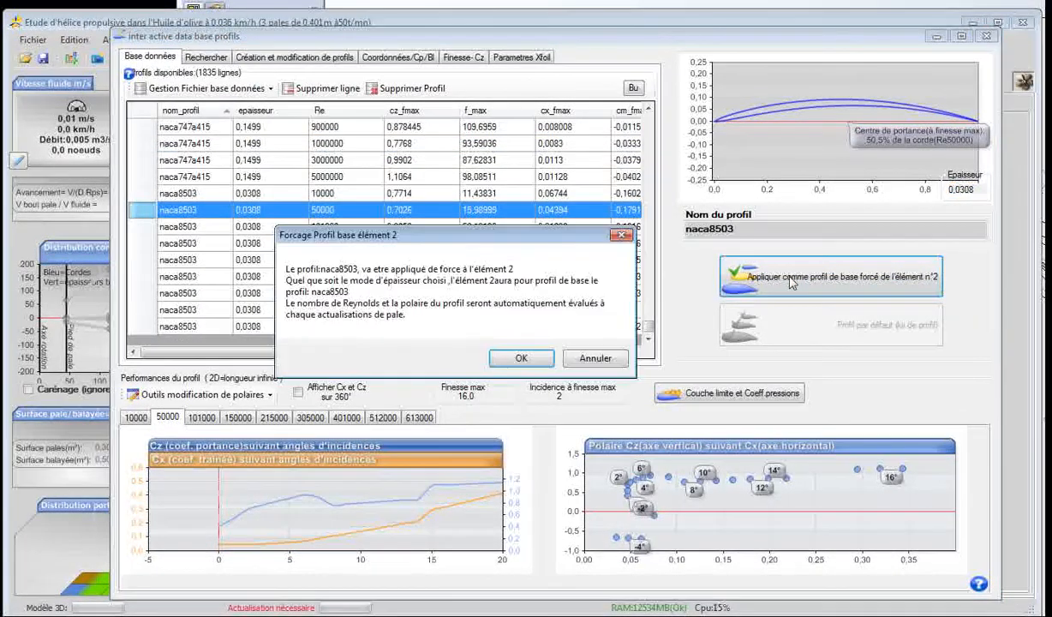
left_click(519, 358)
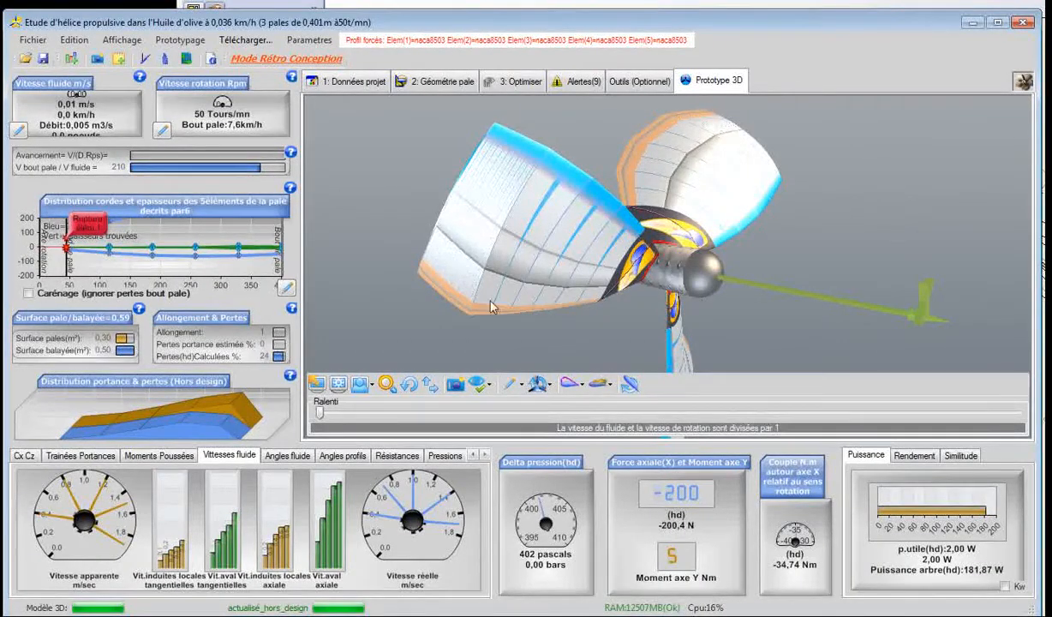
Examine the rebuilt propeller and its blade roots in the 3D prototype from several angles and distances
left_click(408, 384)
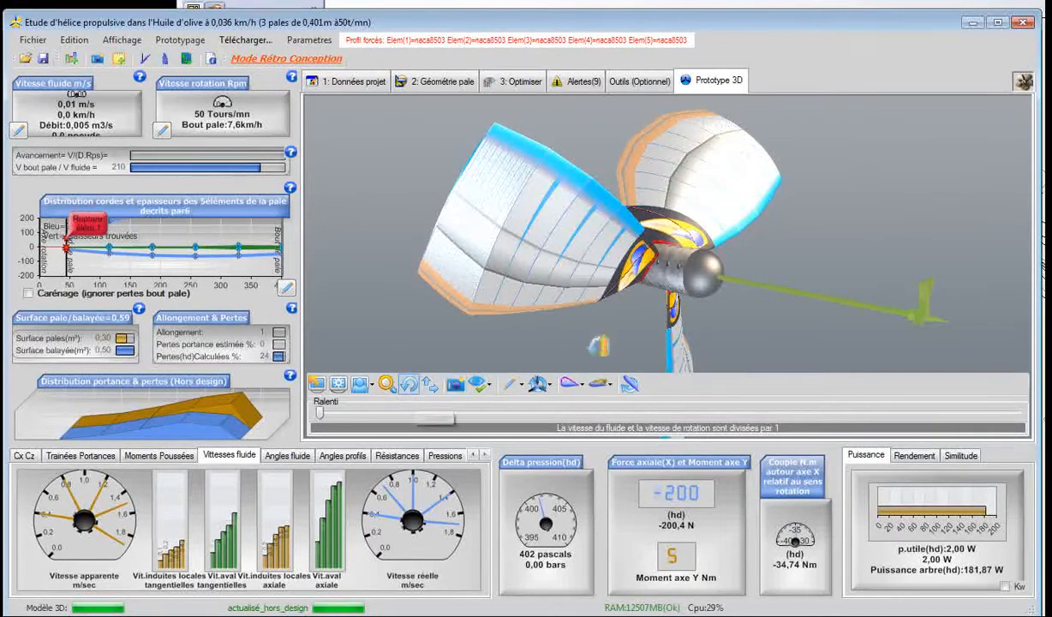
left_click_drag(531, 293, 598, 263)
scroll(628, 270, "down", 4)
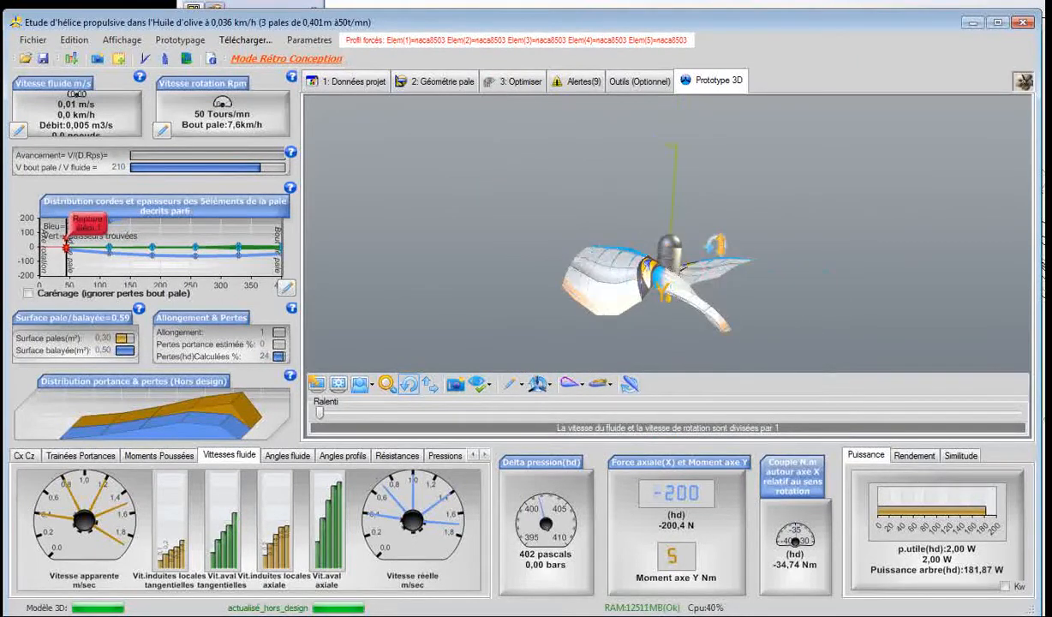
left_click_drag(717, 246, 667, 289)
scroll(656, 281, "up", 3)
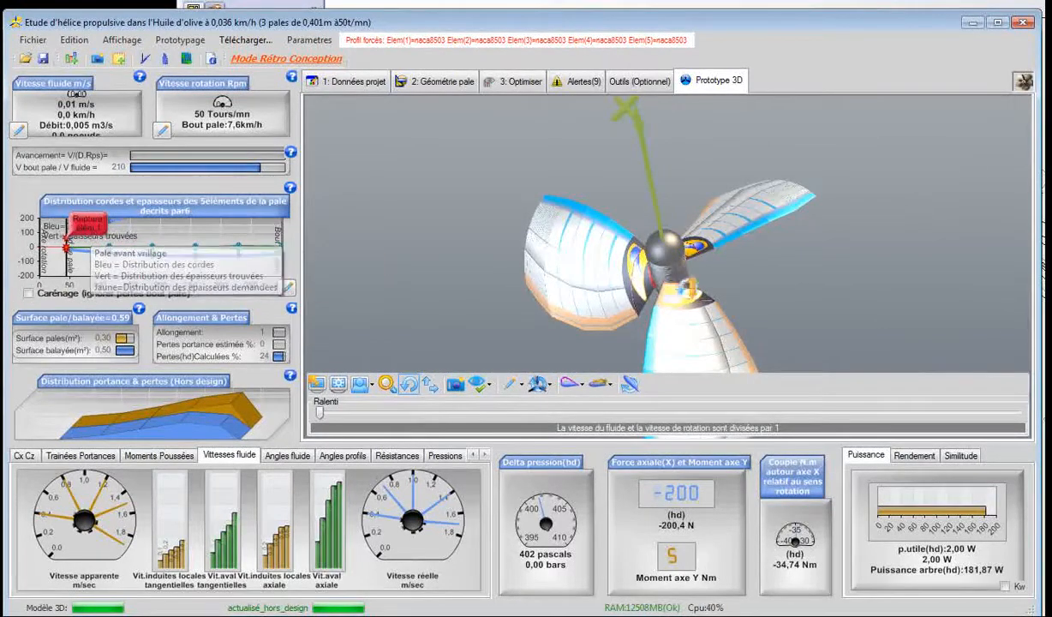
Select blade element 1 and apply the material Aciers inoxydables as the default armature material for all blade elements
left_click(644, 281)
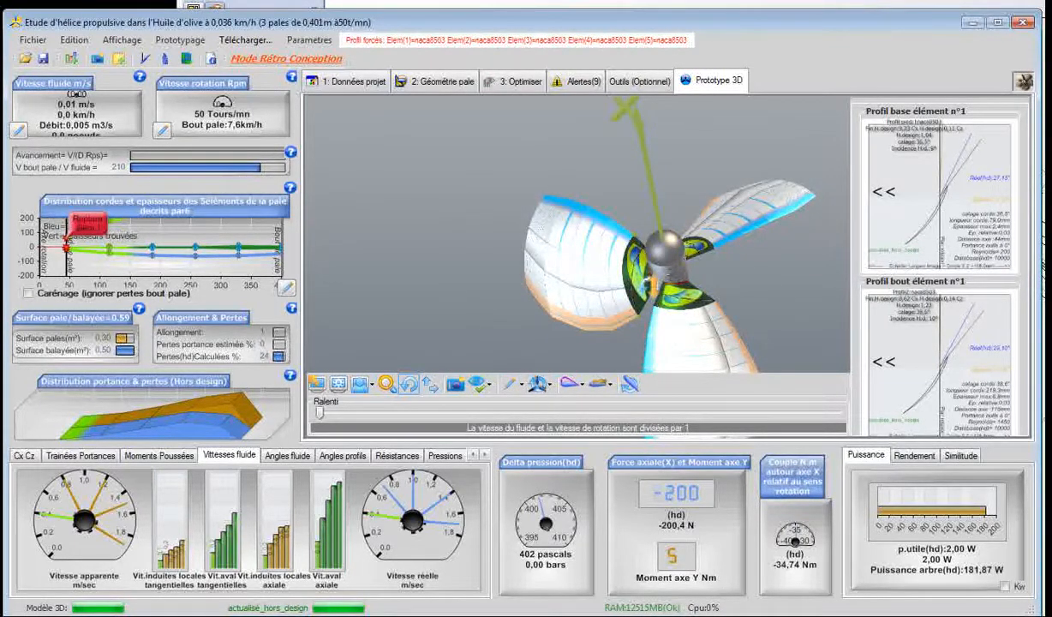
left_click(428, 92)
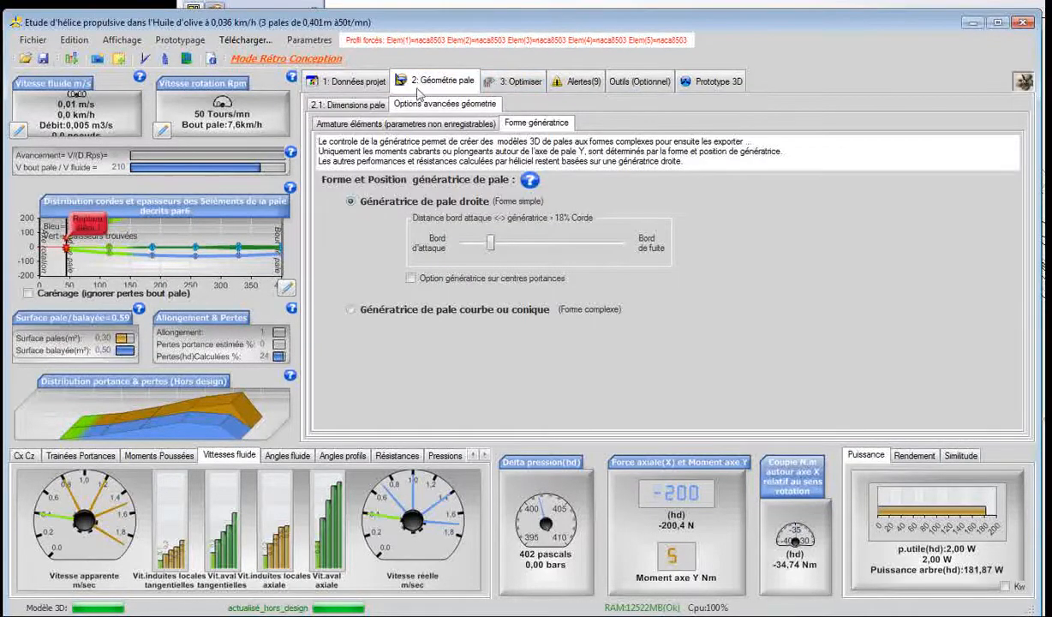
left_click(360, 125)
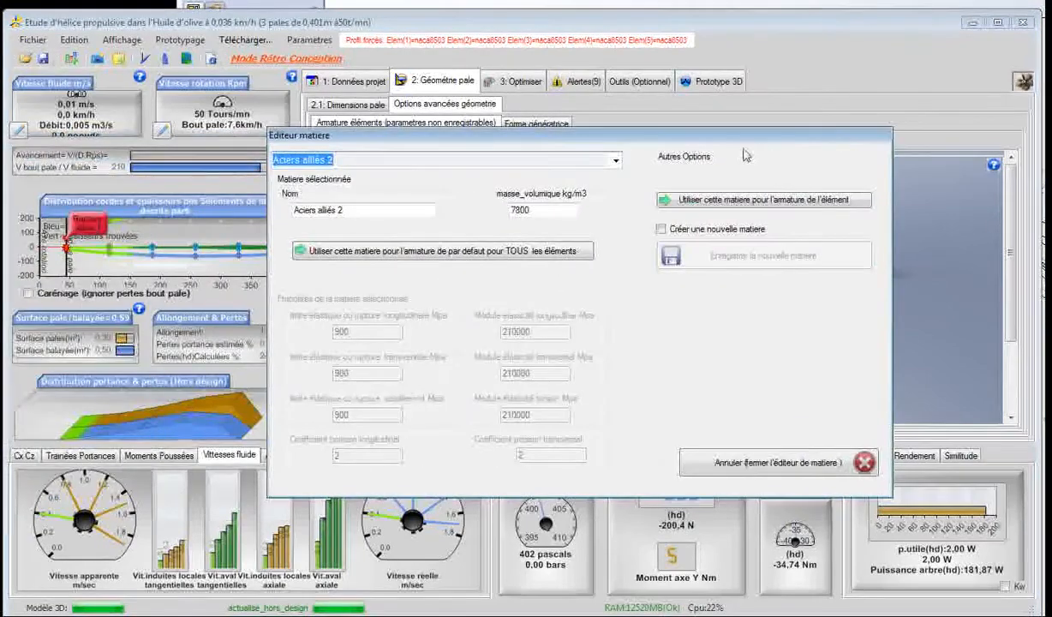
left_click(615, 161)
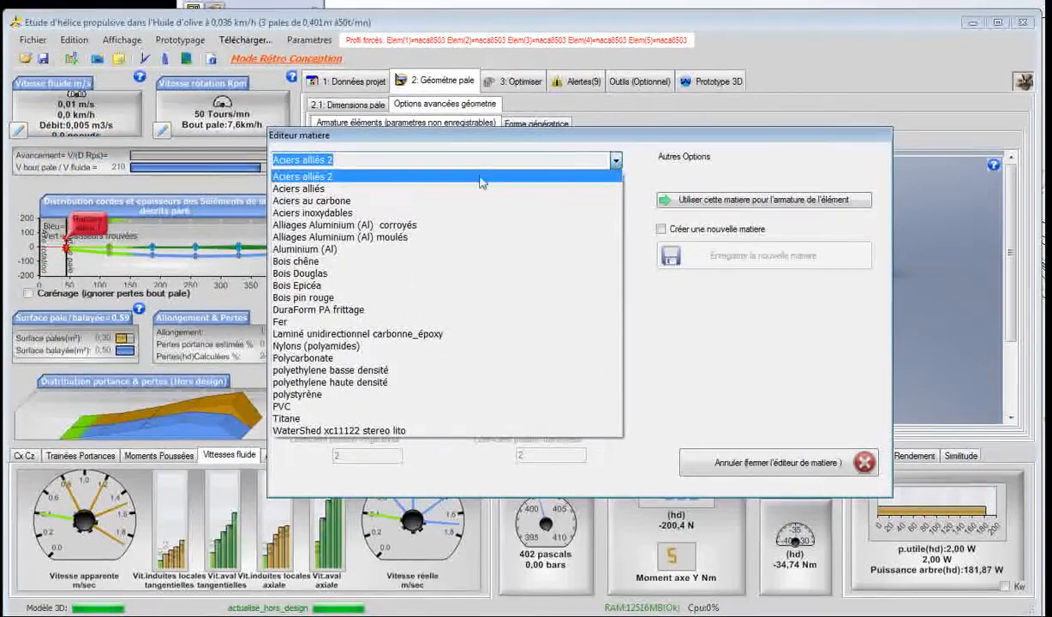
left_click(337, 213)
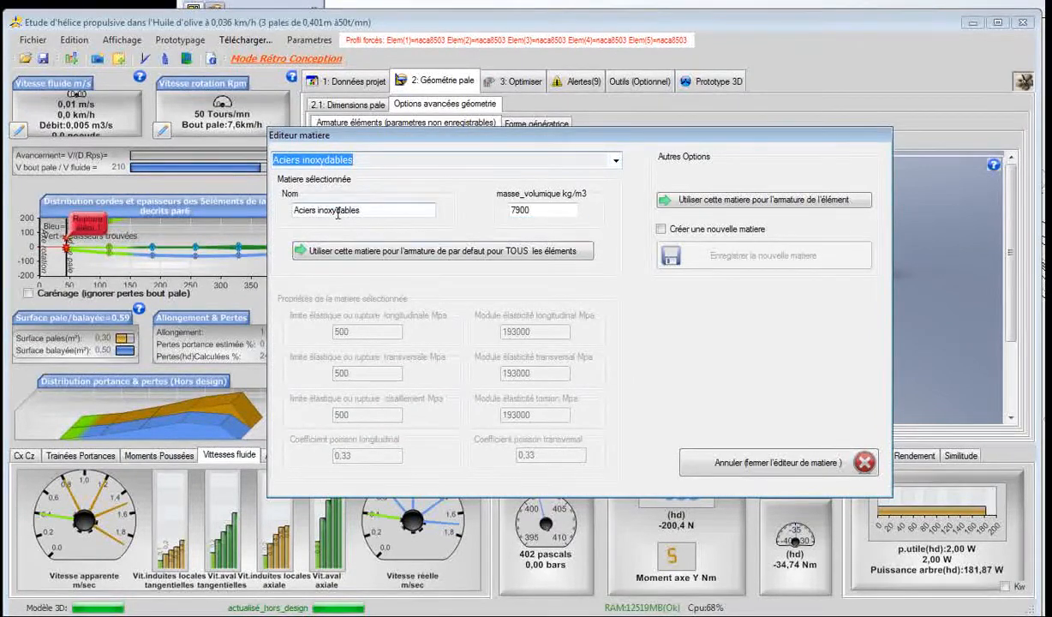
left_click(510, 255)
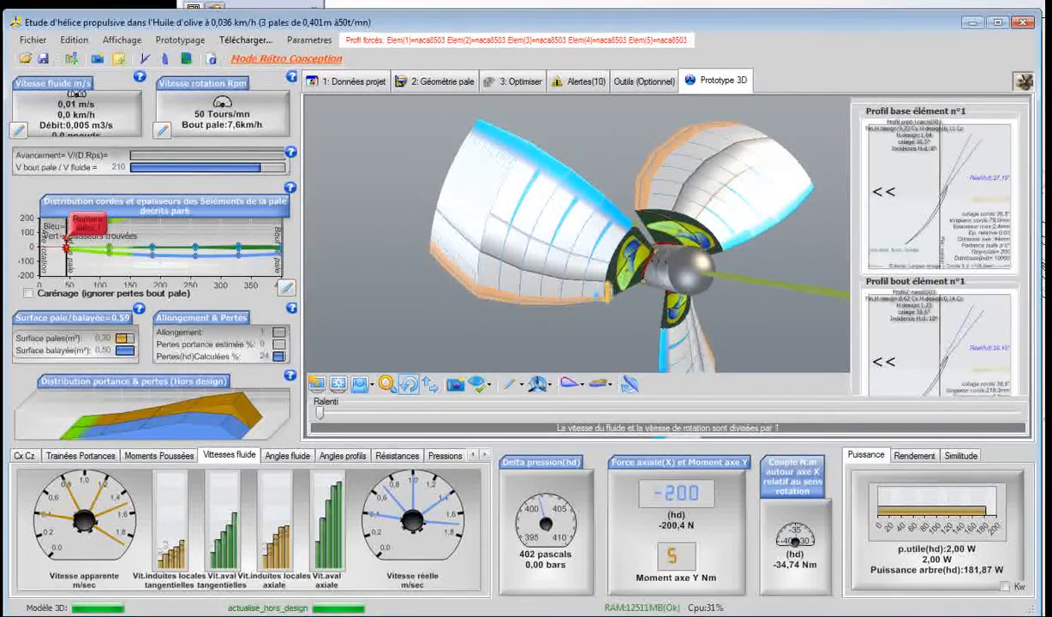
Examine the bending moments and admissible moments of the blade elements, checking the limit of element 1
left_click(395, 456)
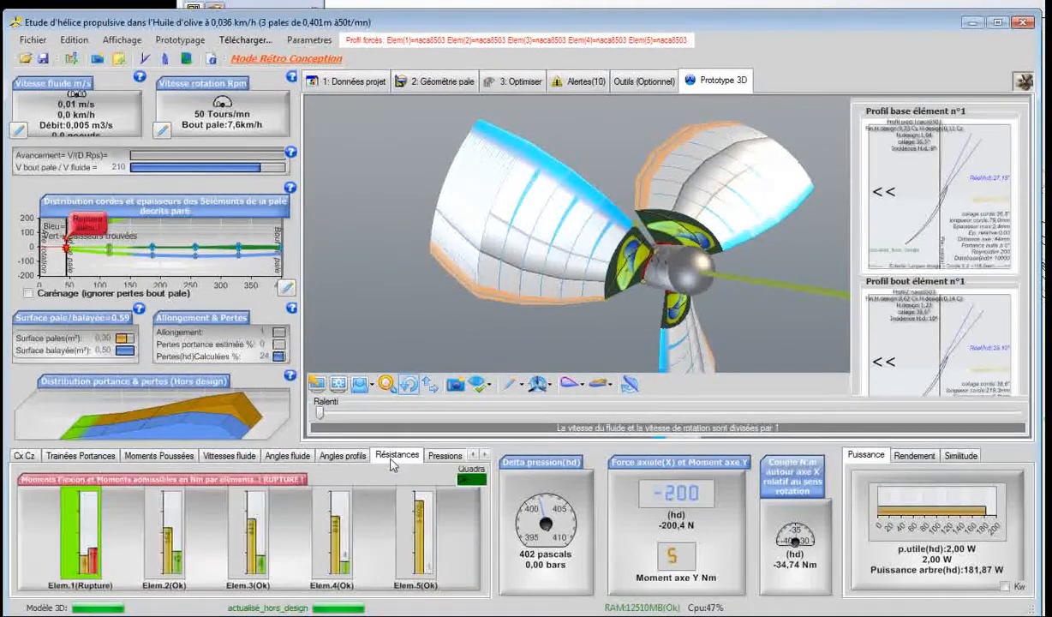
mouse_move(96, 571)
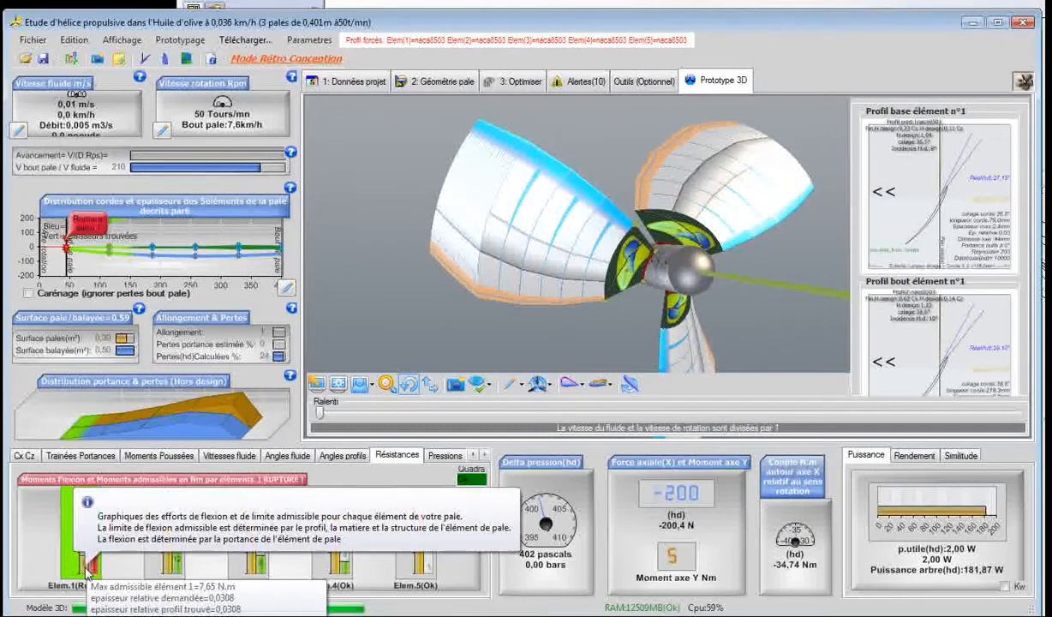
Try safety coefficient 2 (grande legereté) for the mechanical resistance tests and restore coefficient 3
left_click(635, 83)
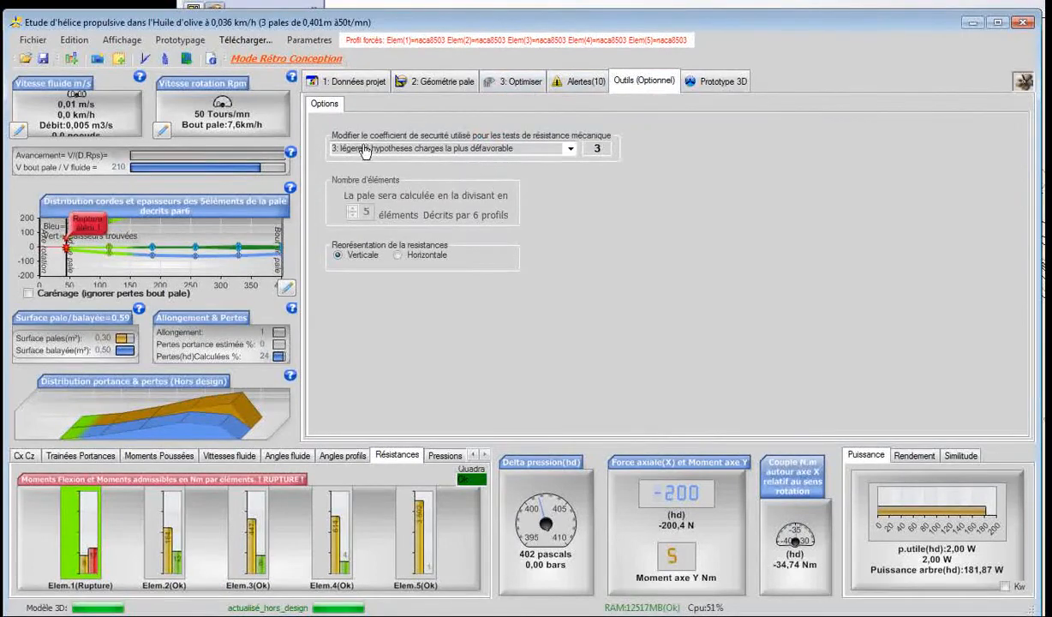
left_click(571, 151)
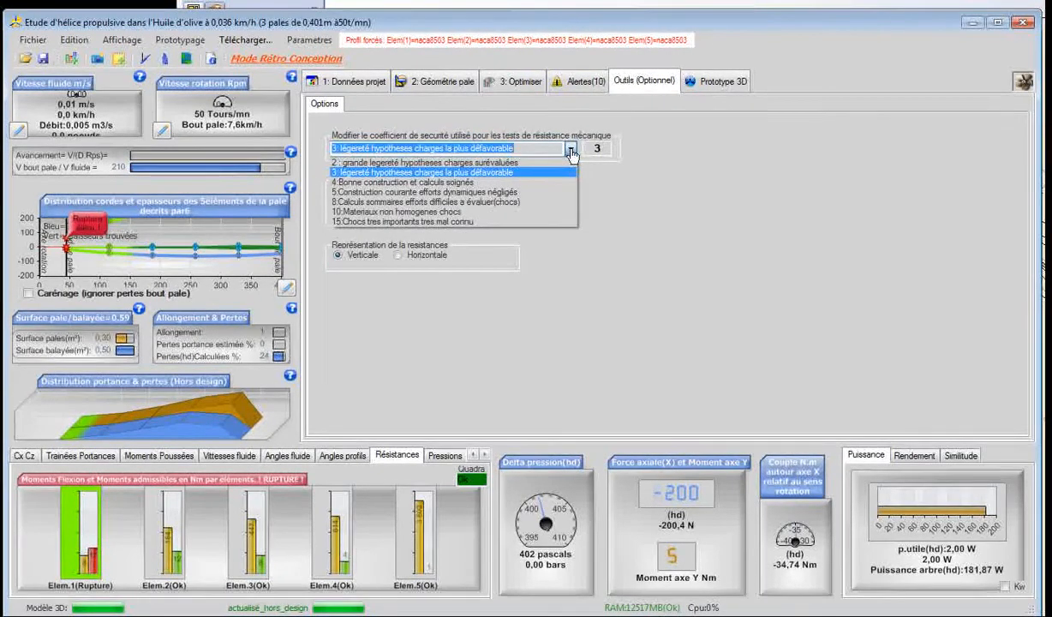
left_click(506, 162)
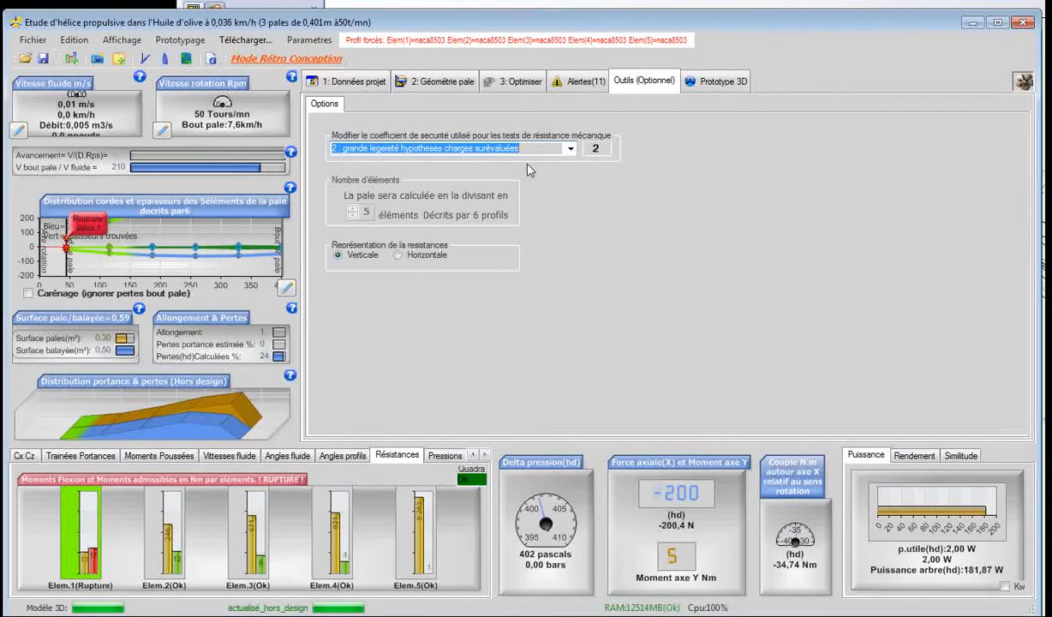
left_click(570, 148)
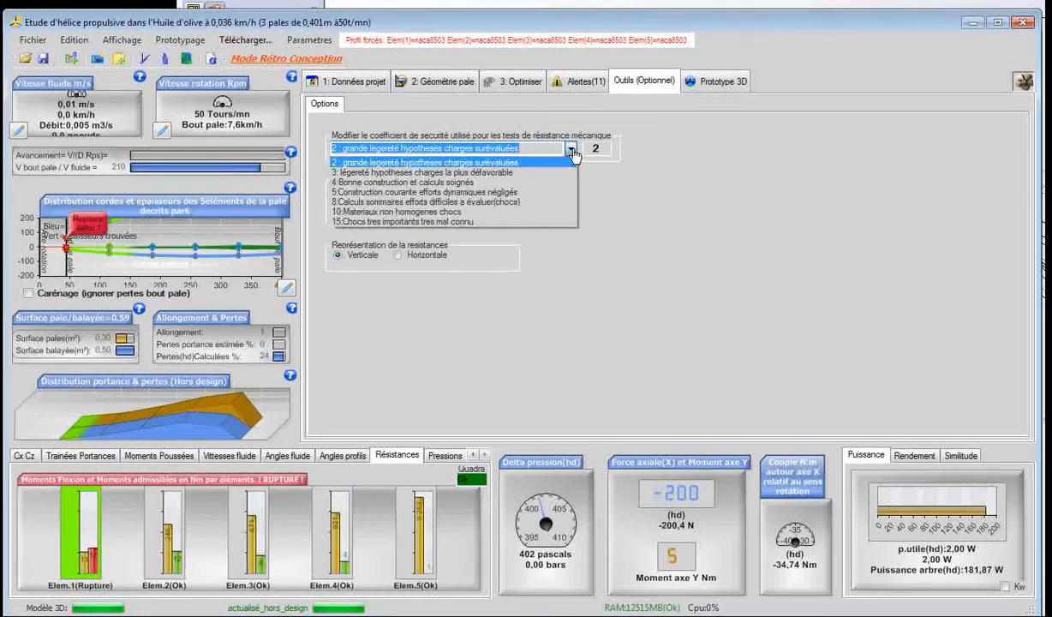
left_click(523, 177)
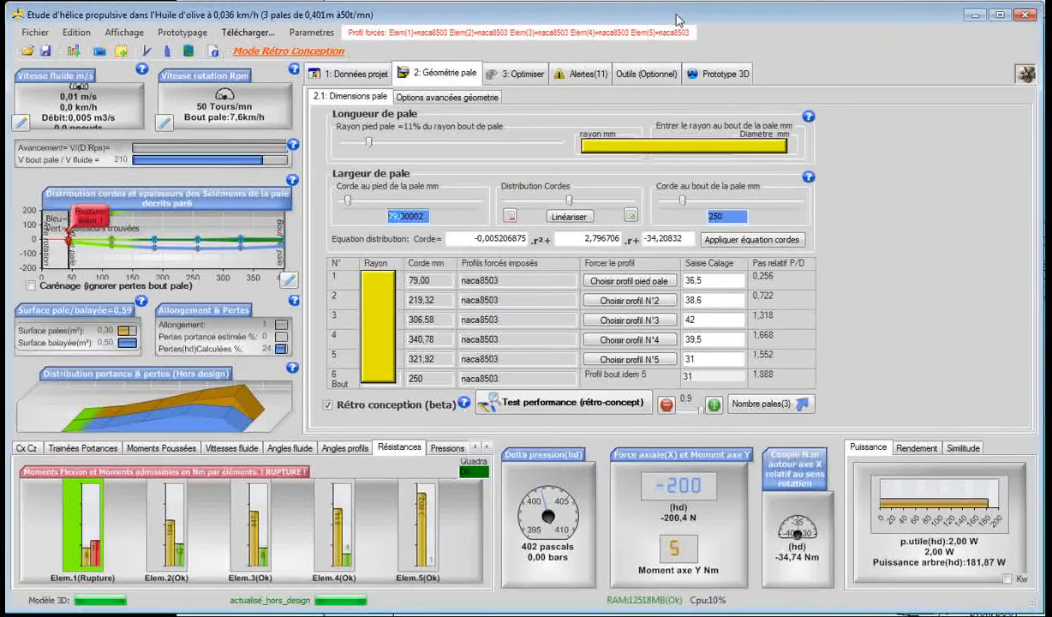